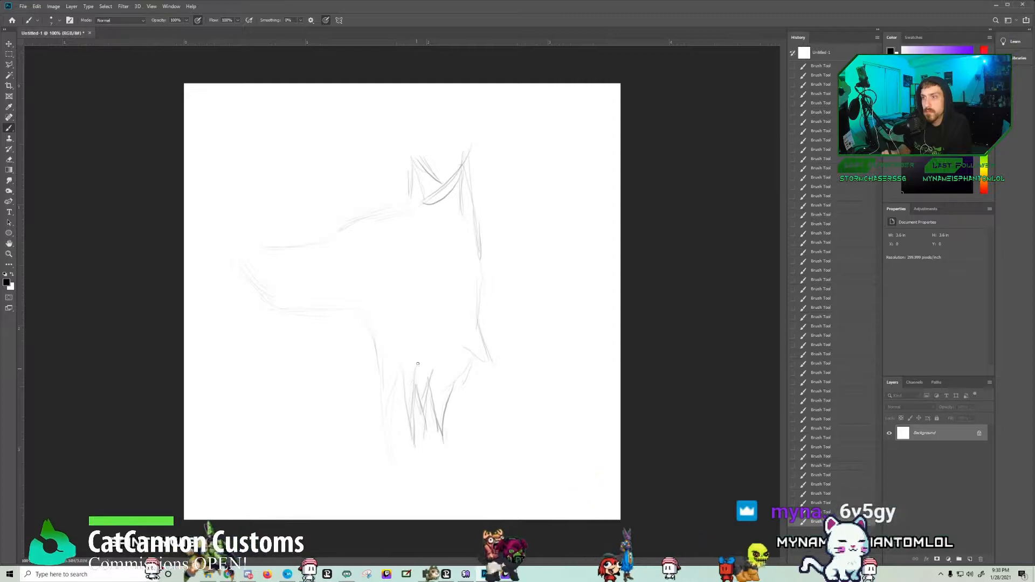
Step: Darken the sketch line down the back of the wolf's head and neck, and strengthen the outlines of both ears
mouse_move(468, 157)
left_mouse_down()
mouse_move(485, 238)
mouse_move(477, 326)
mouse_move(496, 364)
left_mouse_up()
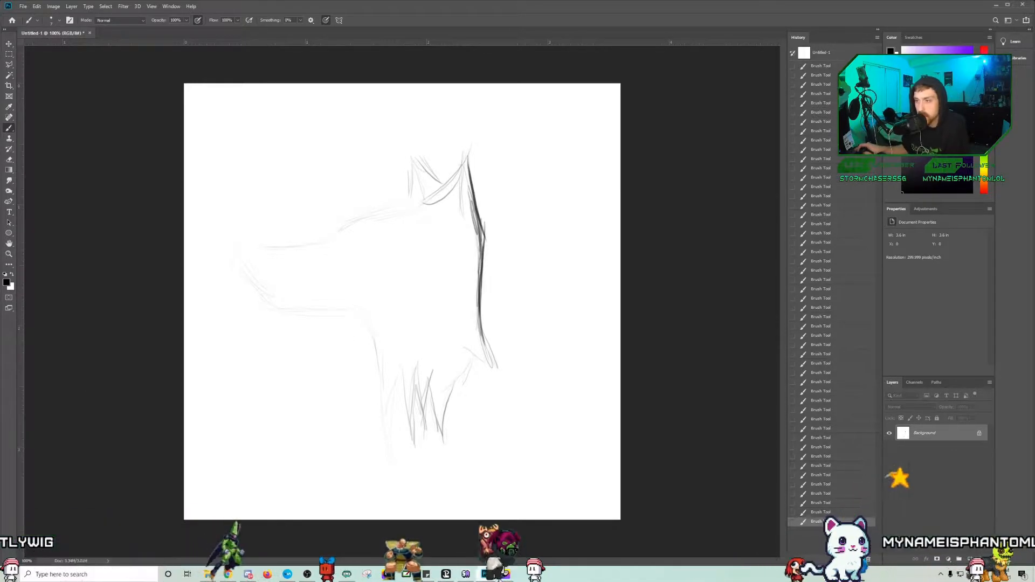
key("alt+Tab")
left_click(649, 30)
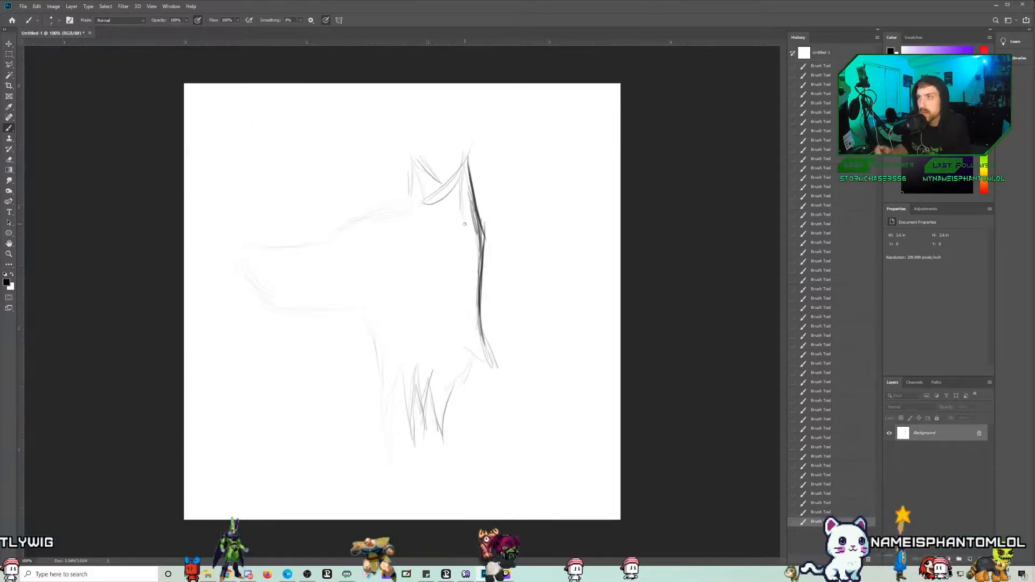
left_click_drag(437, 199, 455, 173)
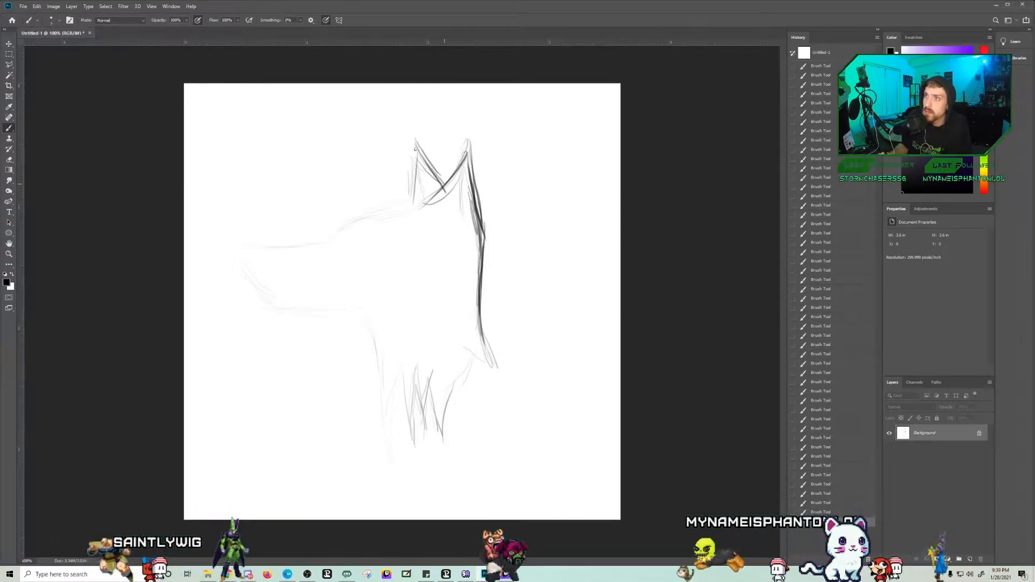
Step: Sketch the forehead, snout and mouth line of the head, and shade in a slanted eye
mouse_move(355, 222)
left_mouse_down()
mouse_move(389, 210)
mouse_move(349, 221)
mouse_move(340, 241)
left_mouse_up()
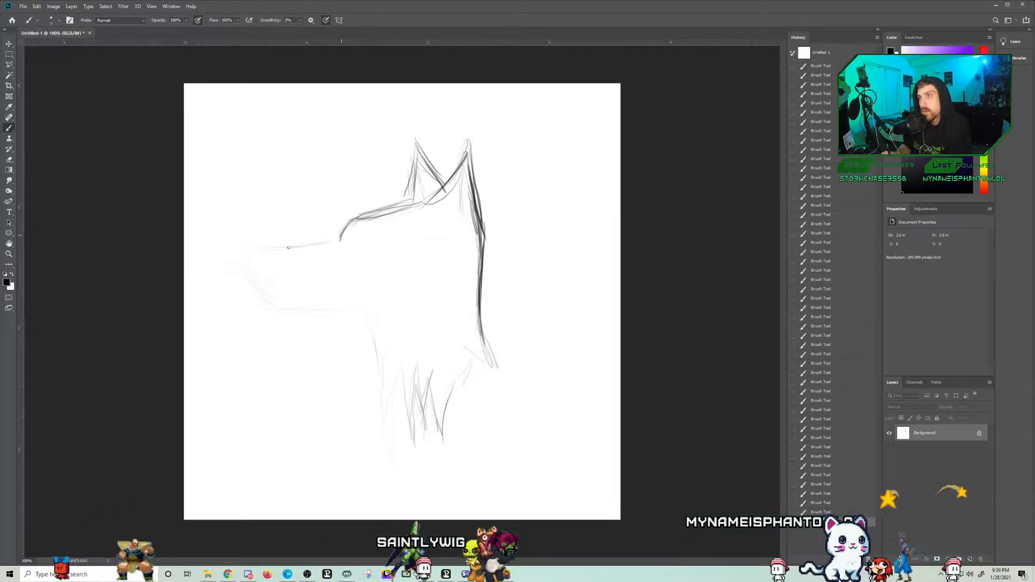
mouse_move(237, 261)
left_mouse_down()
mouse_move(248, 276)
mouse_move(236, 273)
left_mouse_up()
left_click_drag(387, 247, 426, 220)
mouse_move(374, 245)
left_mouse_down()
mouse_move(435, 220)
mouse_move(368, 247)
mouse_move(398, 231)
left_mouse_up()
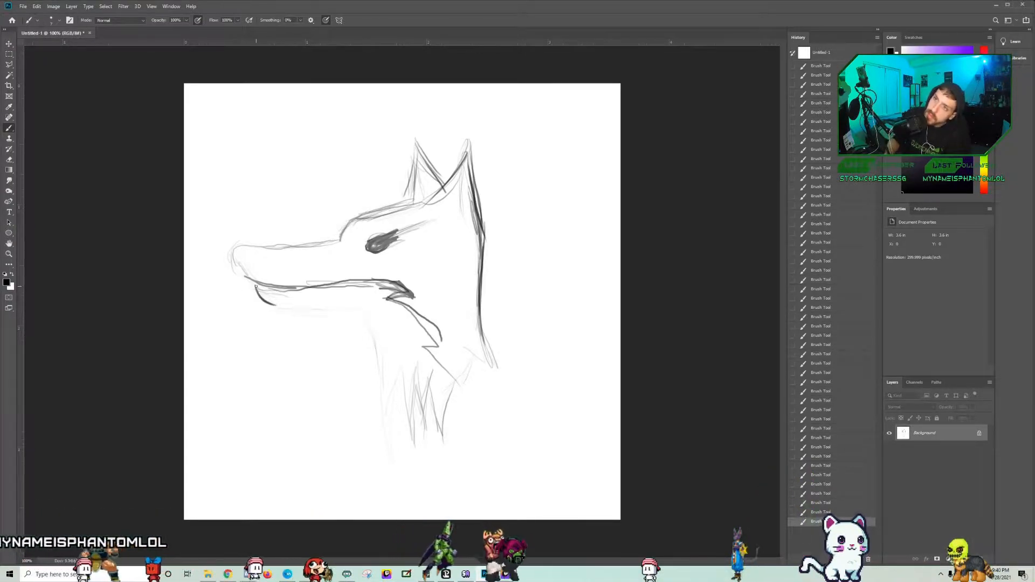
Step: Sketch the lower jaw, the throat line and the jagged fur at the base of the neck
left_click_drag(270, 300, 348, 305)
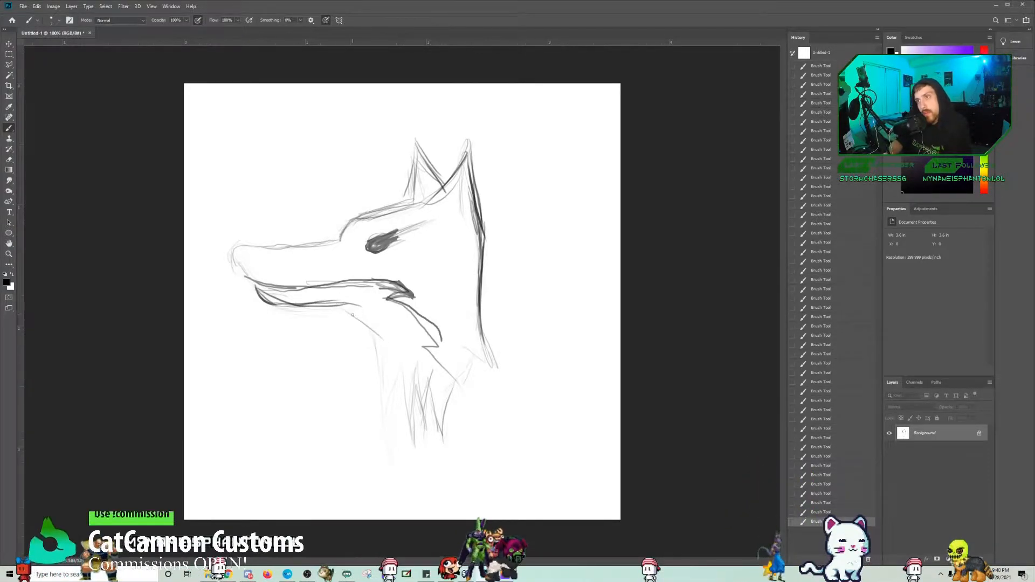
mouse_move(411, 481)
left_mouse_down()
mouse_move(390, 401)
mouse_move(400, 450)
left_mouse_up()
mouse_move(417, 361)
left_mouse_down()
mouse_move(426, 419)
mouse_move(430, 372)
mouse_move(451, 449)
left_mouse_up()
mouse_move(457, 382)
left_mouse_down()
mouse_move(462, 416)
mouse_move(481, 341)
mouse_move(486, 366)
left_mouse_up()
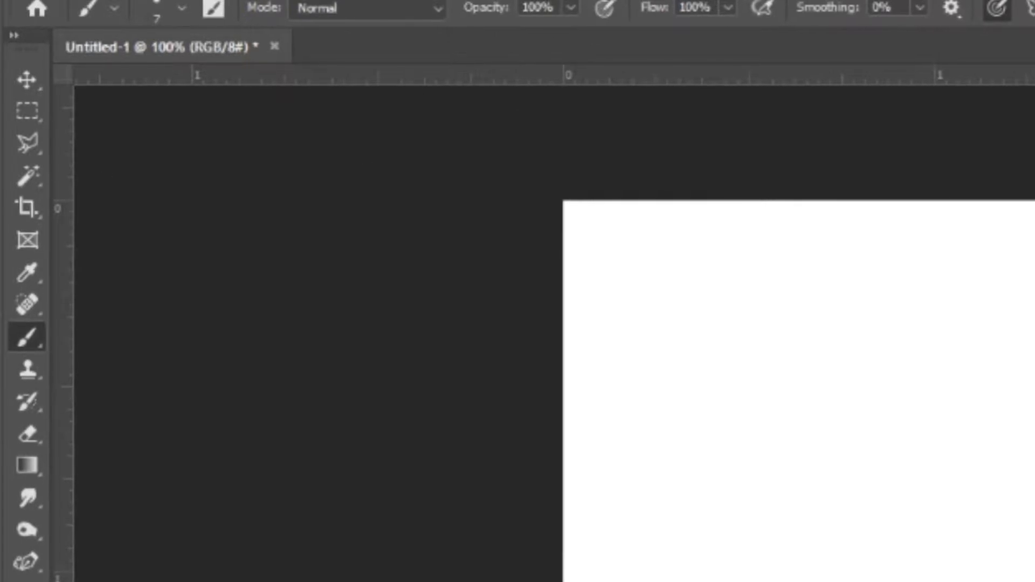
Step: Set the Hard Round brush size to 31 px
left_click(182, 8)
left_click_drag(144, 88, 164, 86)
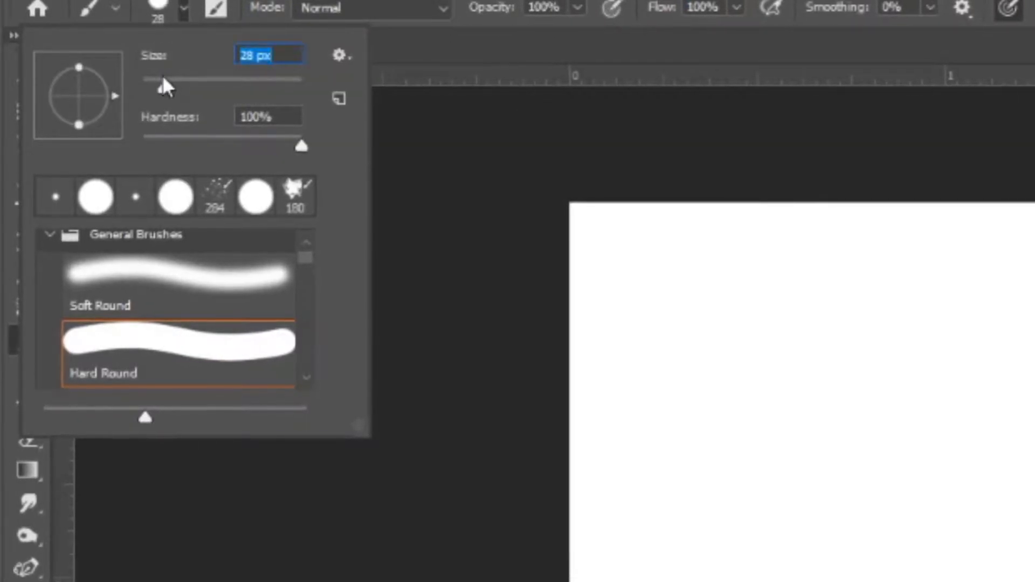
left_click_drag(165, 89, 153, 89)
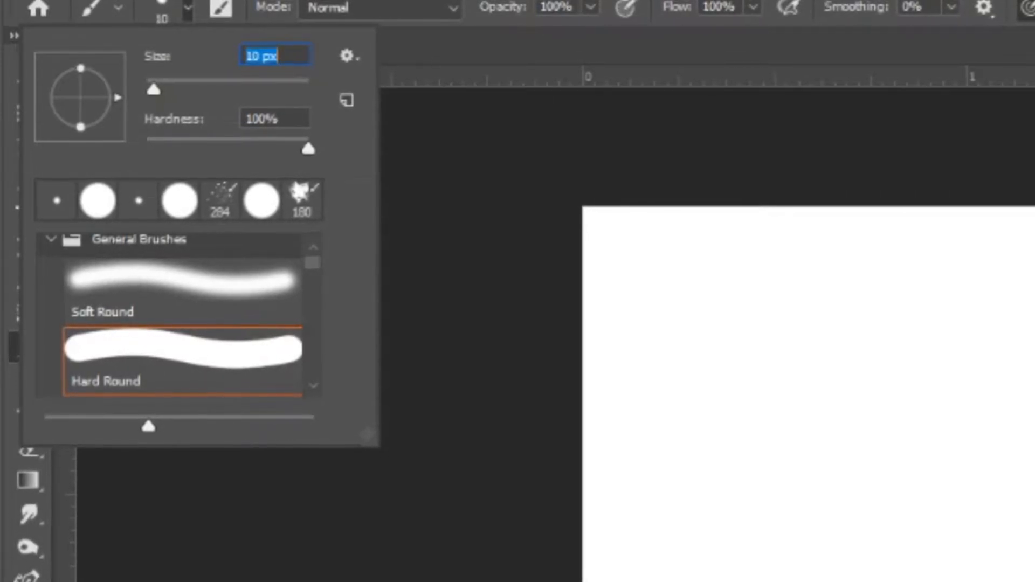
left_click(172, 91)
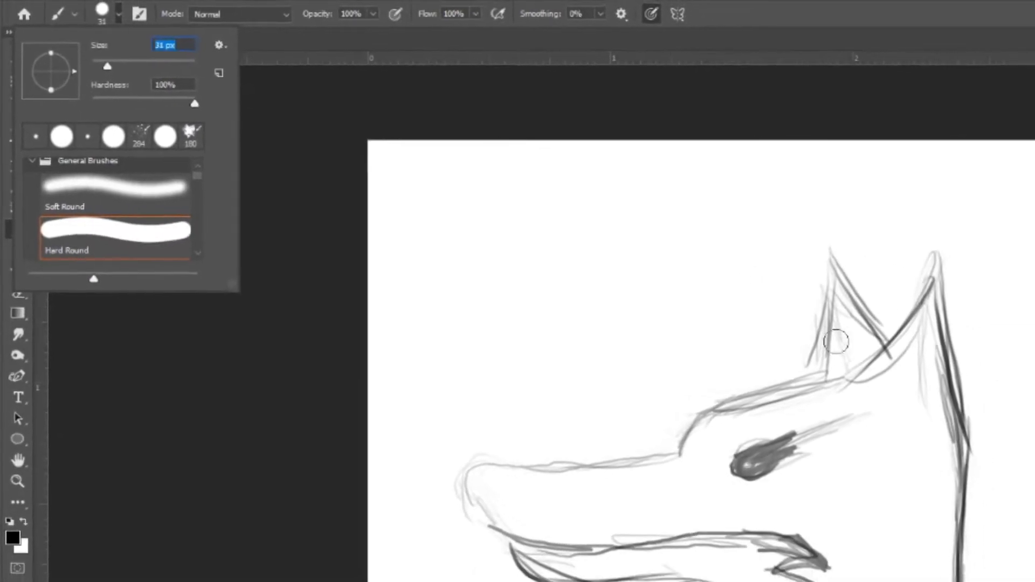
Step: Ink both pointed ears and the back of the head and neck with thick, tapered black strokes
left_click(816, 386)
left_click_drag(815, 390, 838, 233)
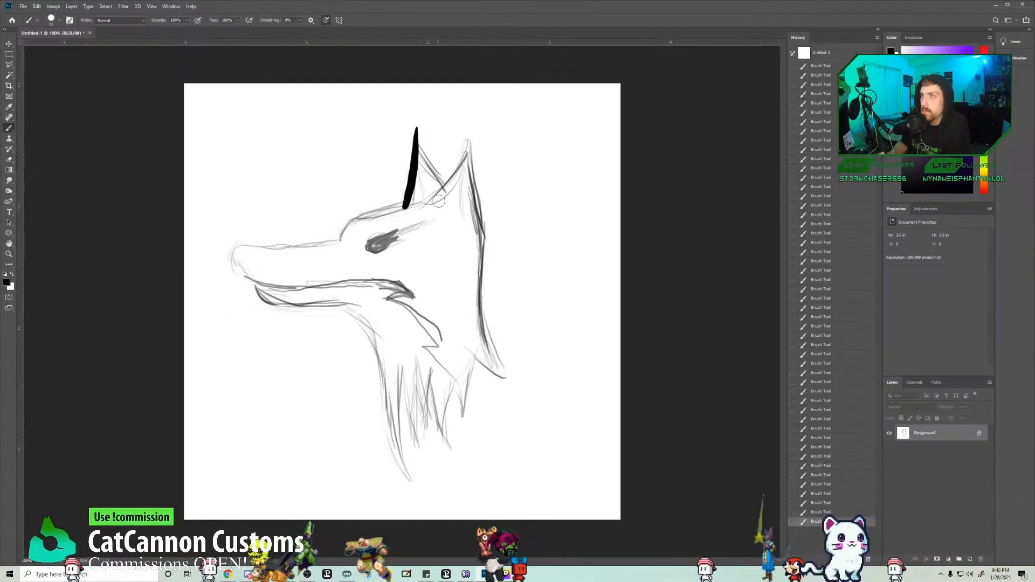
mouse_move(445, 191)
left_mouse_down()
mouse_move(475, 140)
mouse_move(476, 108)
mouse_move(487, 225)
mouse_move(473, 249)
mouse_move(478, 304)
mouse_move(488, 376)
left_mouse_up()
key("ctrl+z")
mouse_move(476, 218)
left_mouse_down()
mouse_move(464, 299)
mouse_move(509, 407)
left_mouse_up()
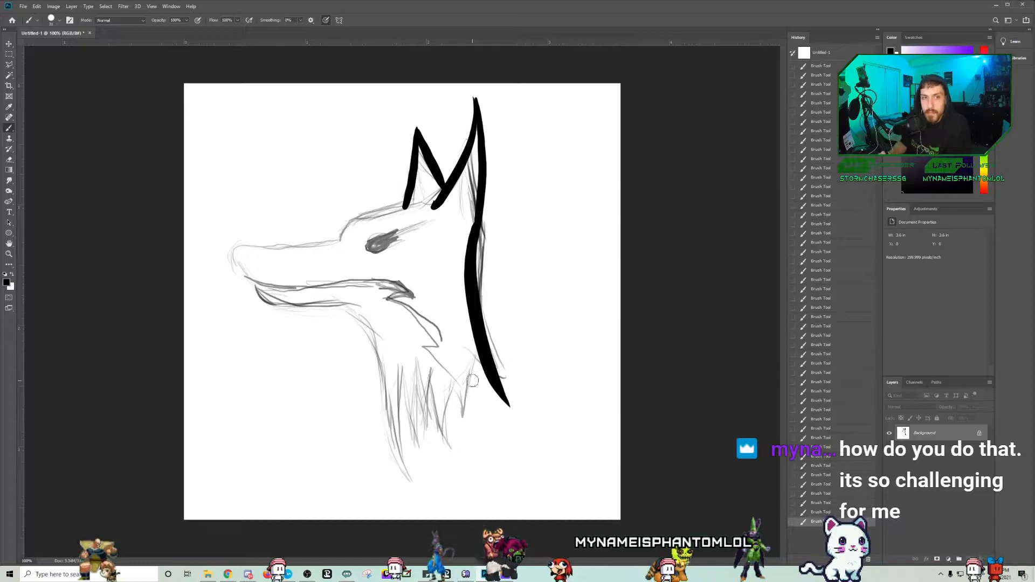
Step: Ink the jagged fur tufts along the rear base of the neck, undoing the unwanted strokes
left_click_drag(477, 350, 470, 428)
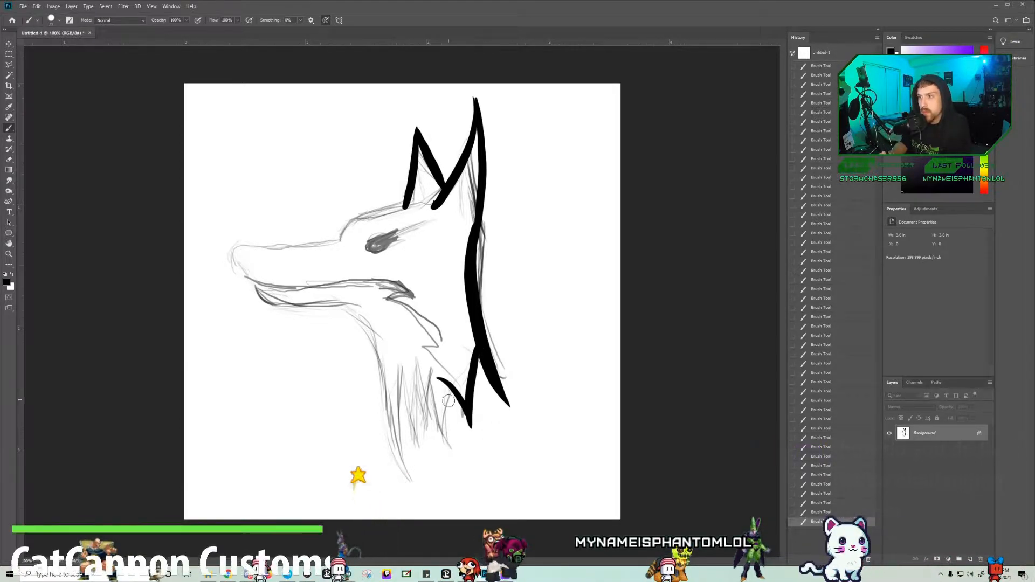
key("ctrl+z")
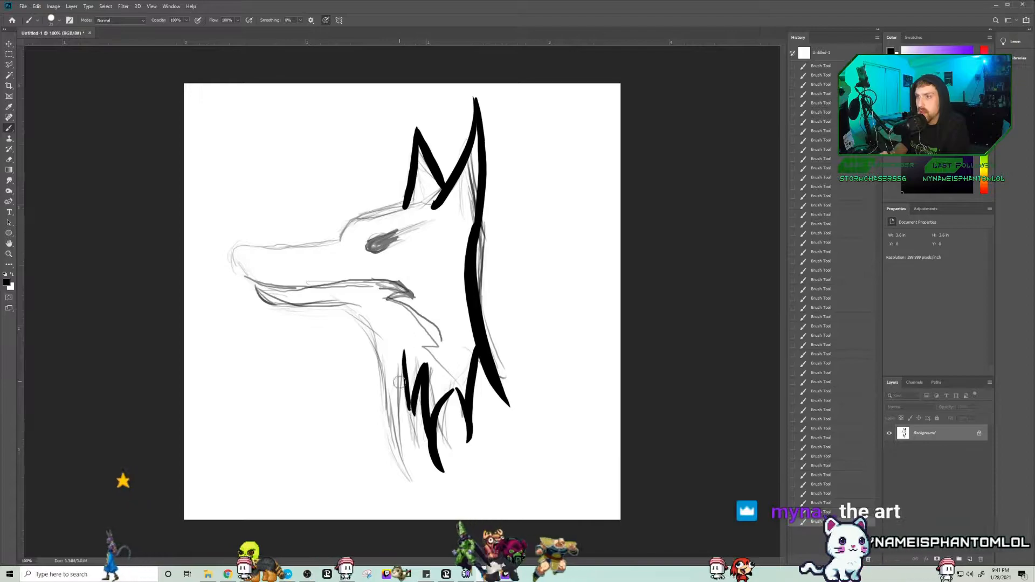
left_click_drag(399, 355, 414, 496)
key("ctrl+z")
key("ctrl+z")
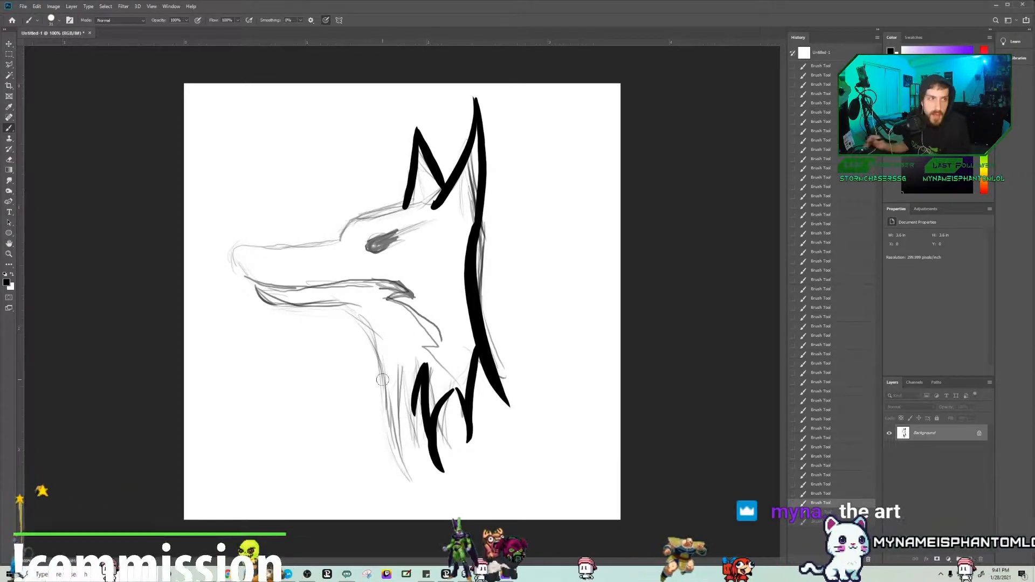
Step: Ink the forehead line down from the front ear, and outline the lower jaw and throat in thick black
left_click_drag(647, 581, 0, 143)
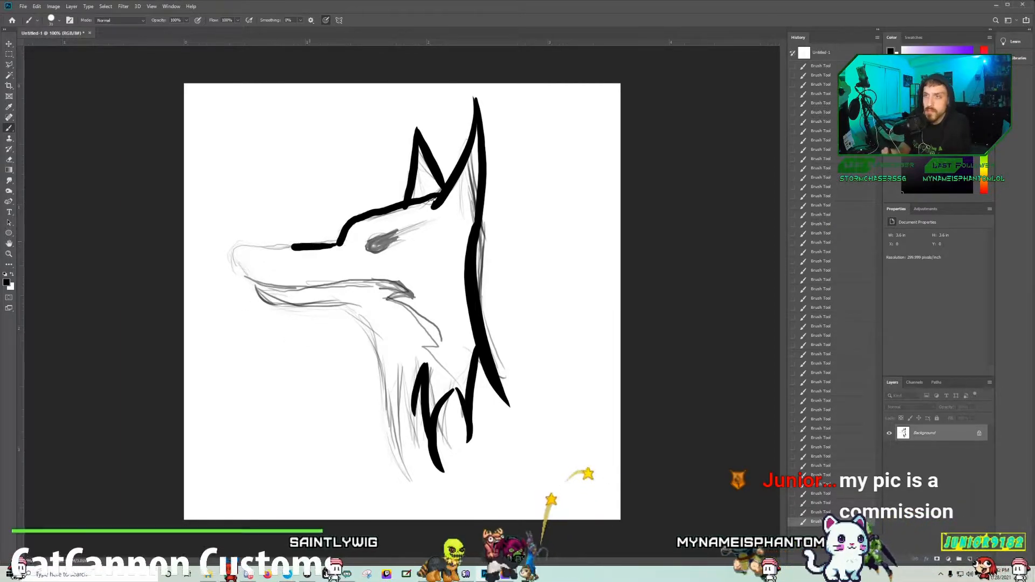
key("ctrl+z")
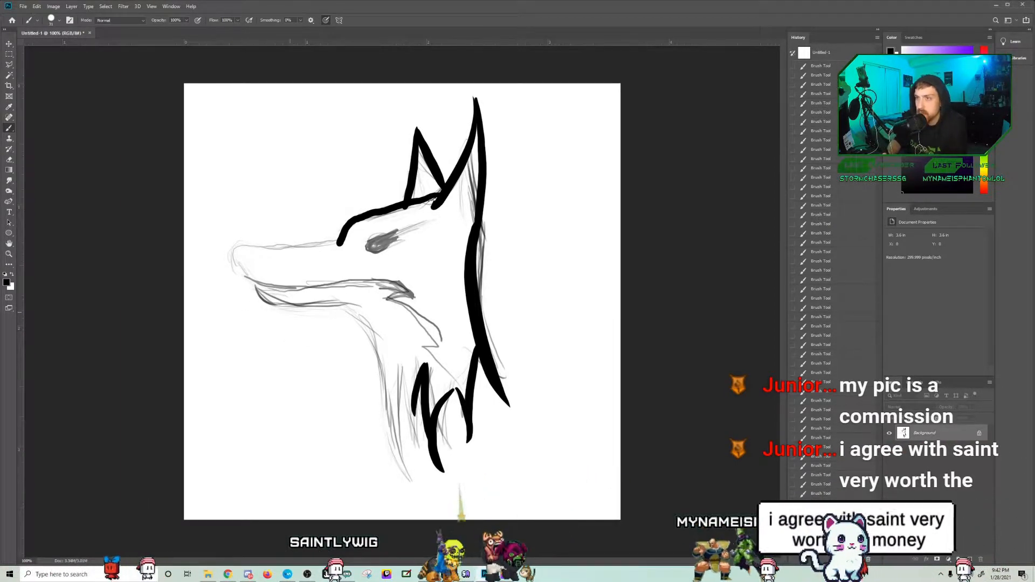
mouse_move(257, 287)
left_mouse_down()
mouse_move(330, 311)
mouse_move(424, 457)
left_mouse_up()
key("ctrl+z")
mouse_move(251, 281)
left_mouse_down()
mouse_move(407, 477)
mouse_move(396, 360)
mouse_move(431, 488)
left_mouse_up()
key("ctrl+z")
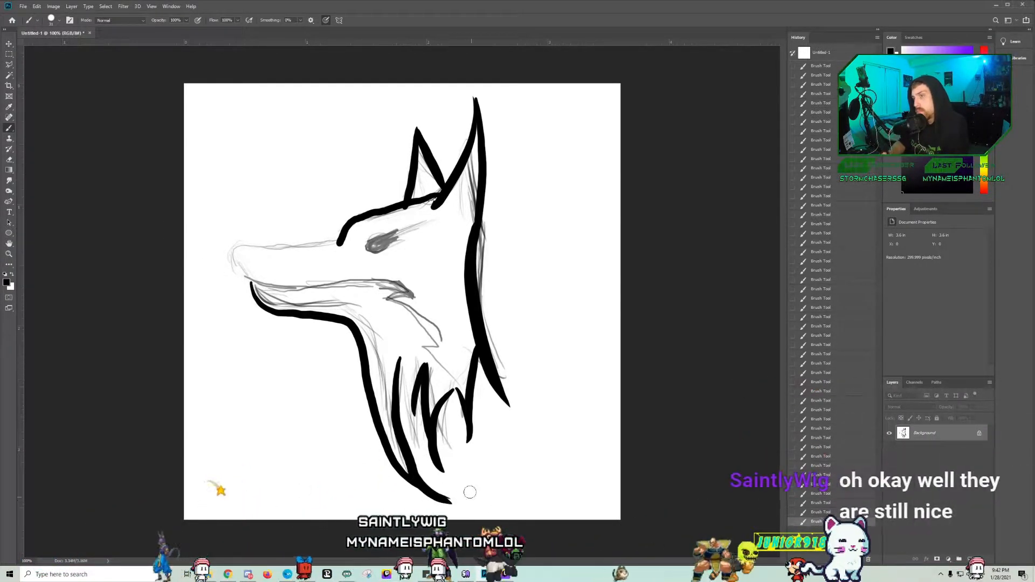
Step: Redraw the front neck fur tufts as thick tapered strokes meeting the tip of the throat line
key("ctrl+z")
left_click_drag(398, 364, 434, 486)
key("ctrl+z")
left_click_drag(403, 363, 430, 496)
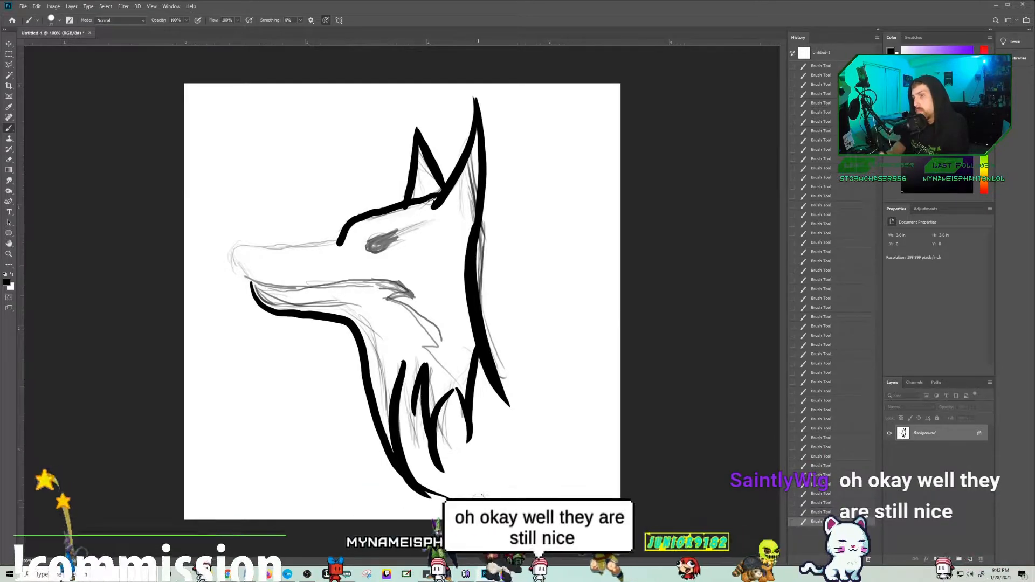
left_click_drag(403, 361, 432, 478)
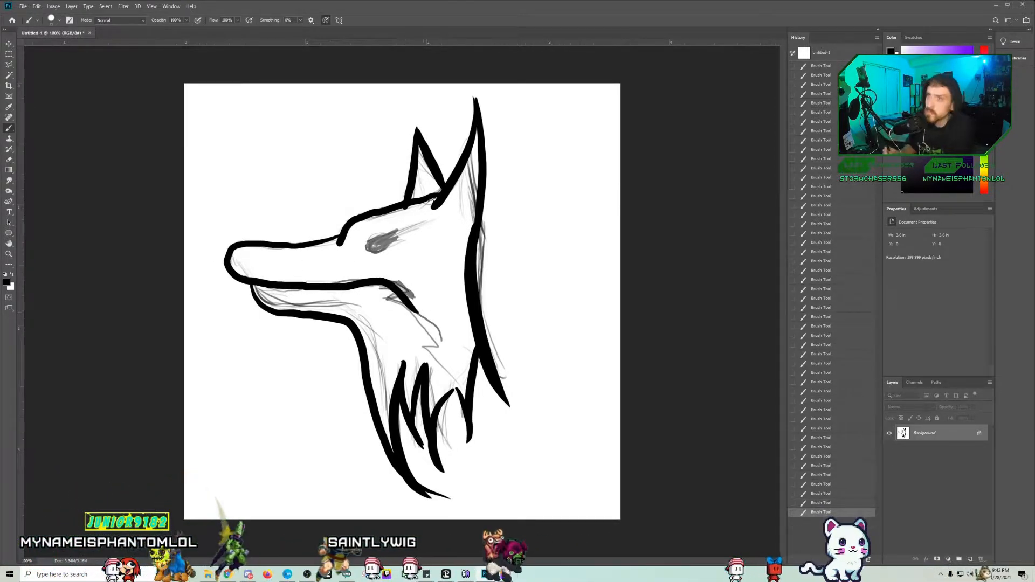
Step: Redraw the snout with a straight bridge and angular nose, and ink the mouth line and cheek fur
key("ctrl+z")
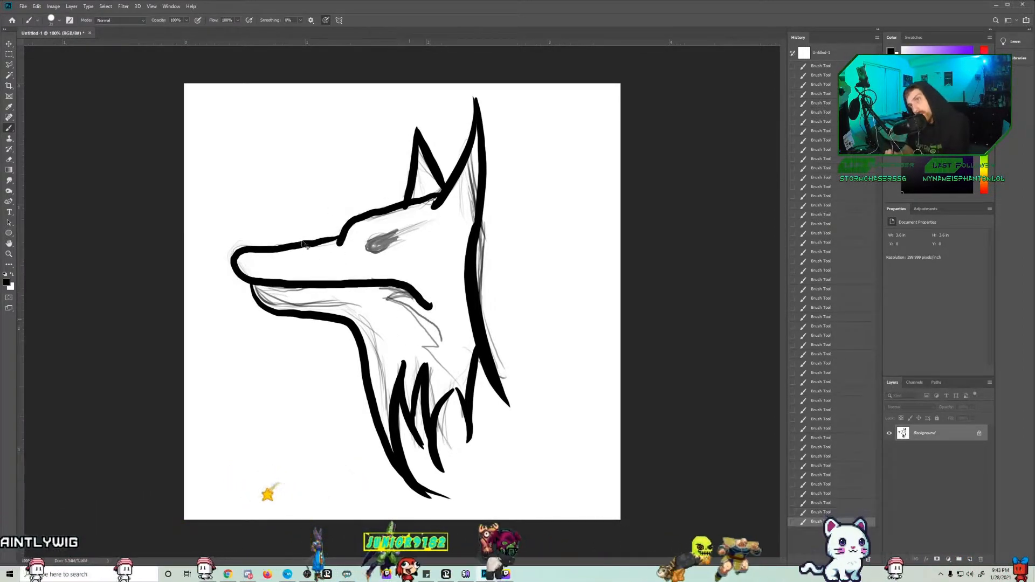
key("ctrl+z")
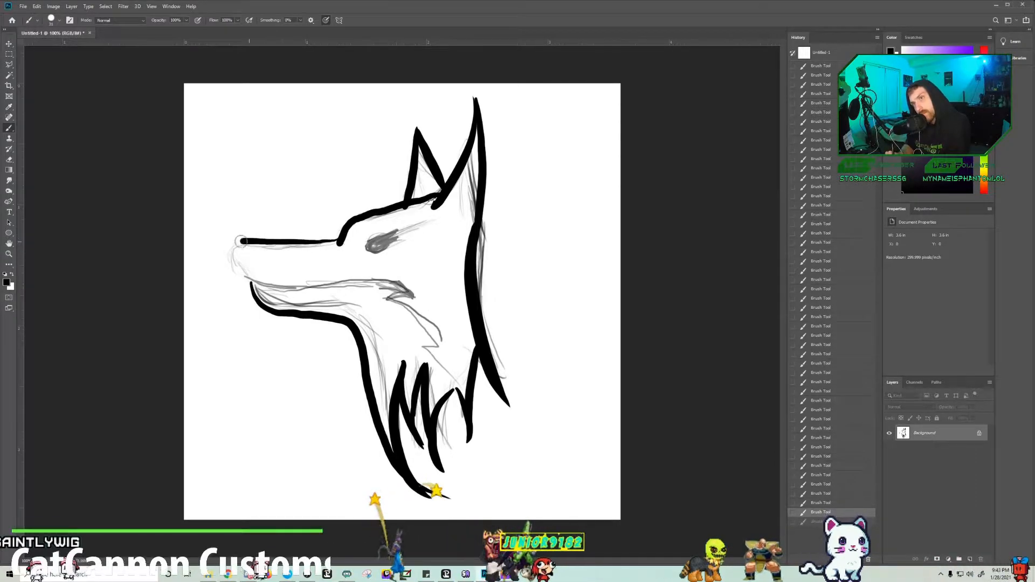
mouse_move(239, 266)
left_mouse_down()
mouse_move(262, 280)
mouse_move(397, 286)
mouse_move(434, 310)
left_mouse_up()
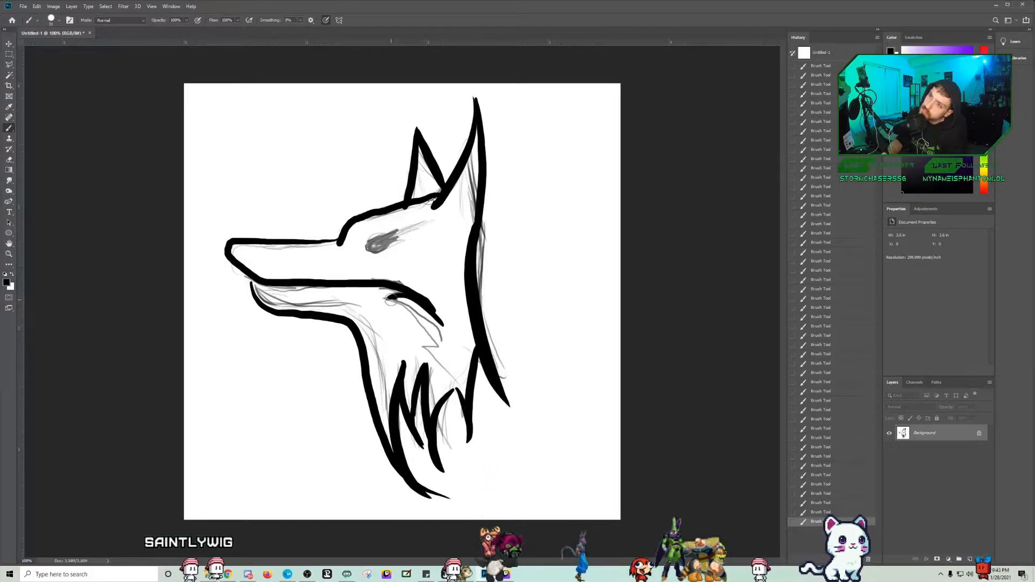
key("ctrl+z")
left_click_drag(422, 346, 457, 370)
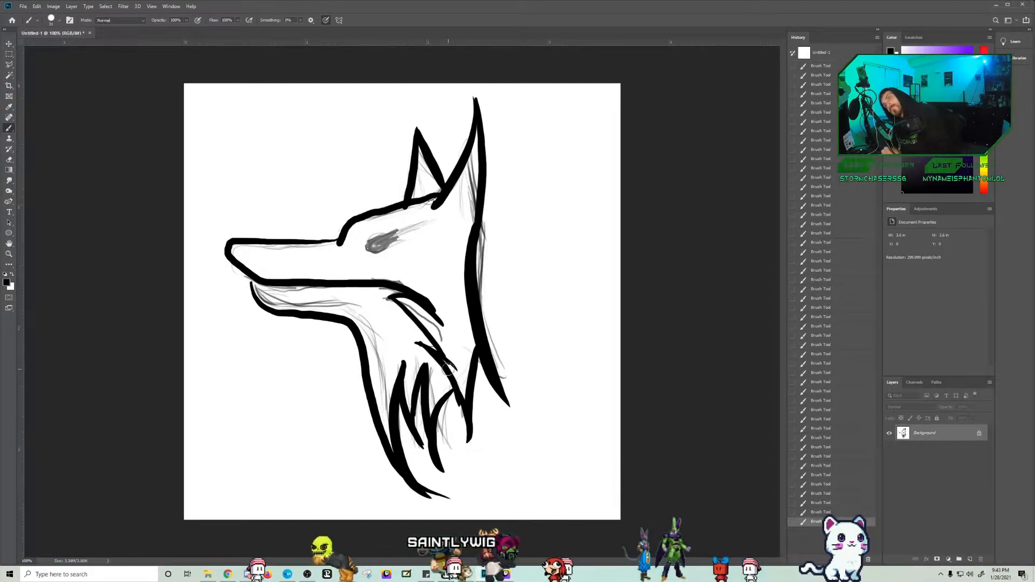
left_click_drag(373, 242, 400, 237)
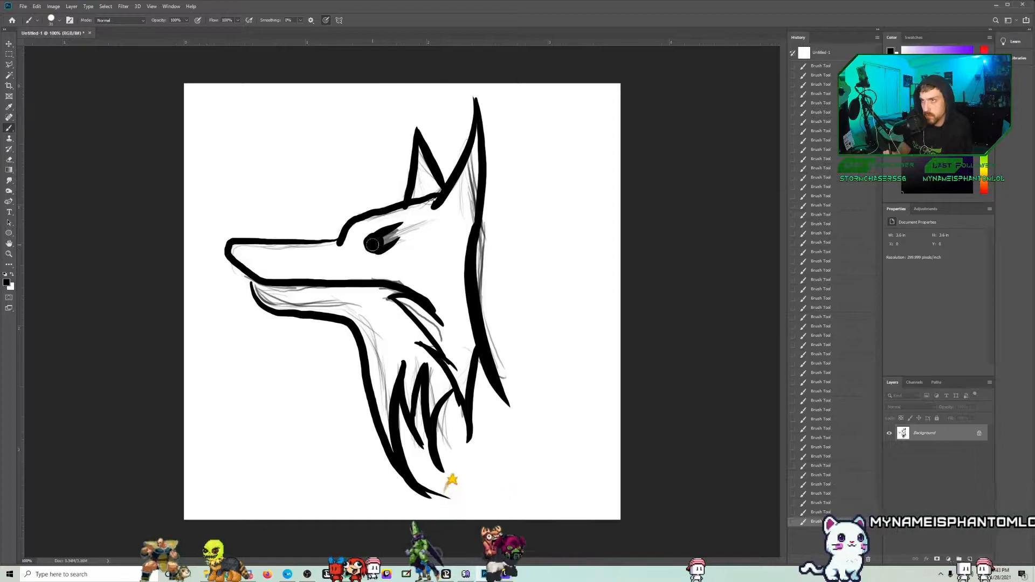
key("ctrl+z")
key("ctrl+z")
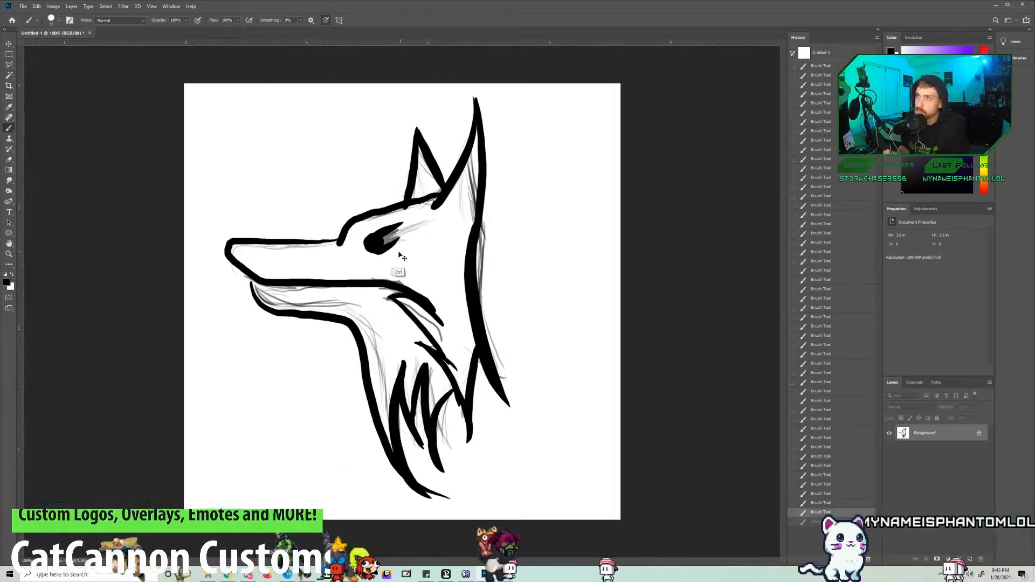
key("ctrl+z")
key("ctrl+z")
key("ctrl+z")
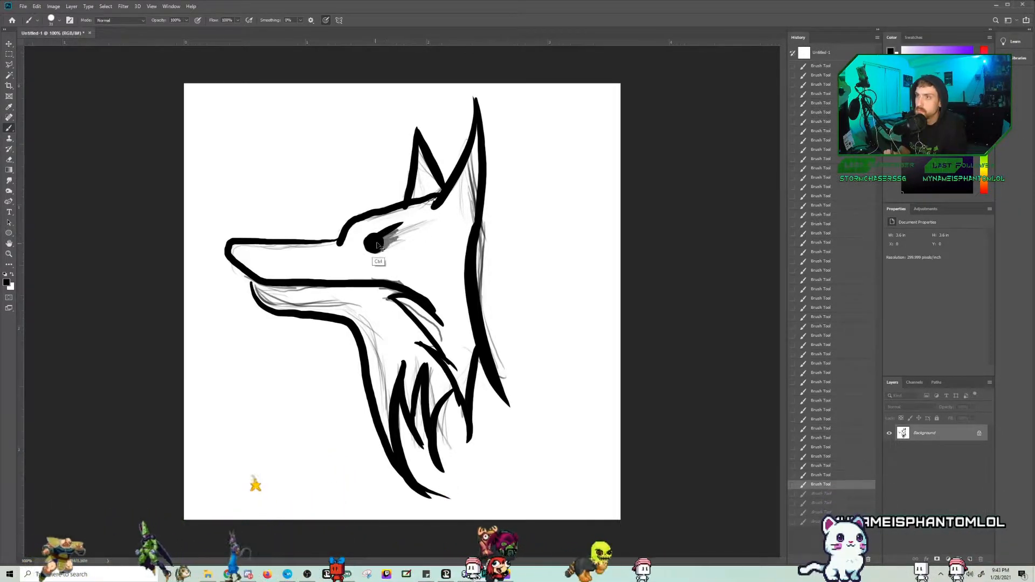
key("ctrl+z")
Step: Ink the eye as a short, thick slanted stroke over the sketched eye
left_click(366, 248)
left_click(366, 249)
left_click(425, 227, "shift")
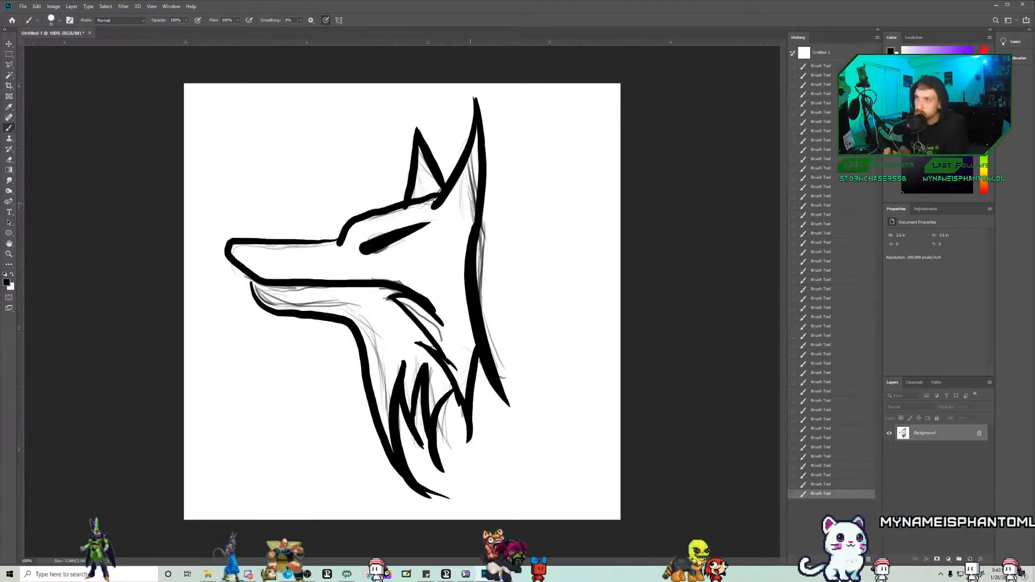
key("ctrl+z")
left_click_drag(366, 249, 399, 233)
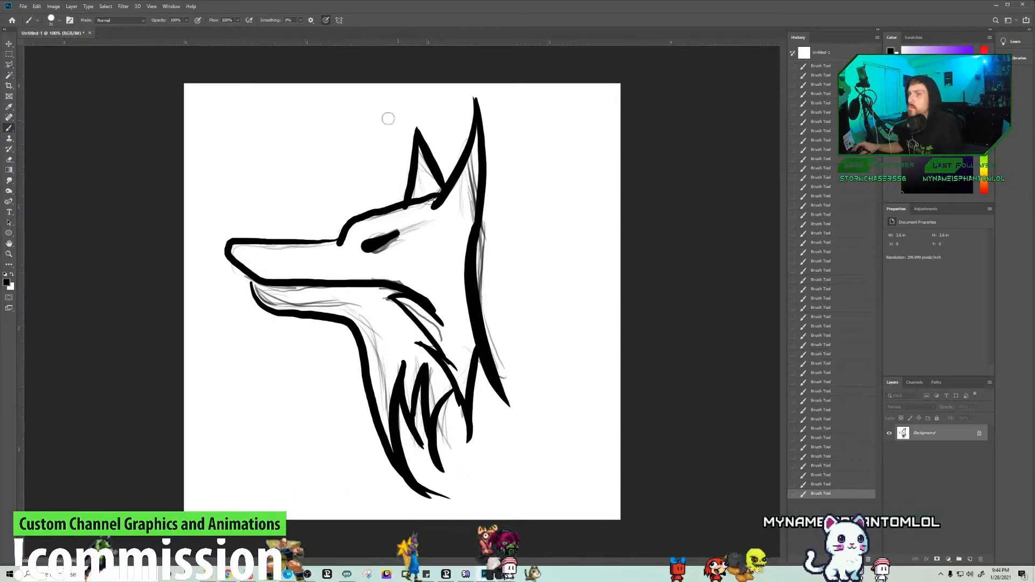
Step: Save the inked head drawing as a new file
left_click(23, 7)
mouse_move(54, 116)
left_click(154, 117)
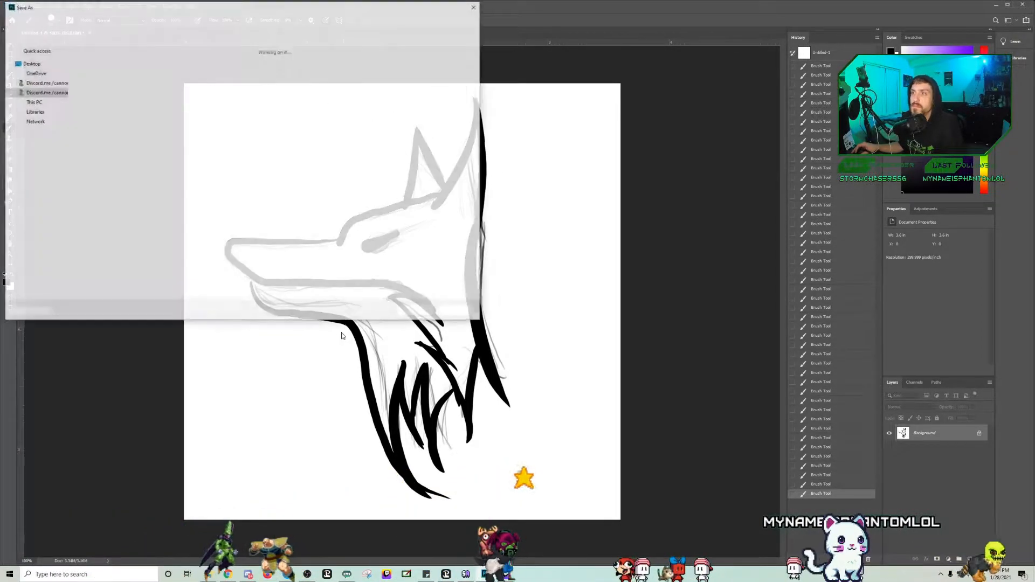
left_click(416, 310)
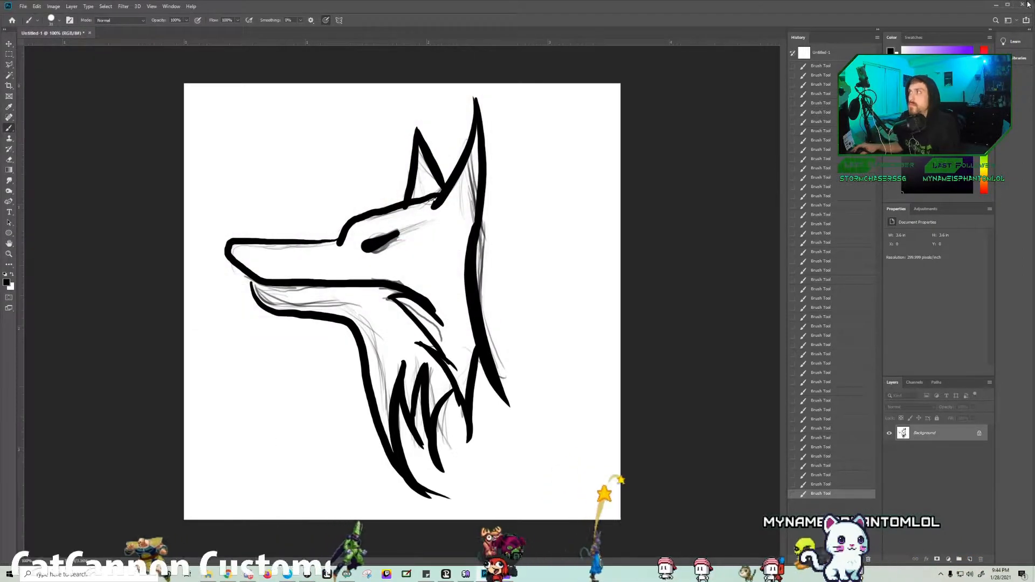
Step: Close Photoshop and place the saved head drawing in the middle of the Illustrator artboard
key("ctrl+q")
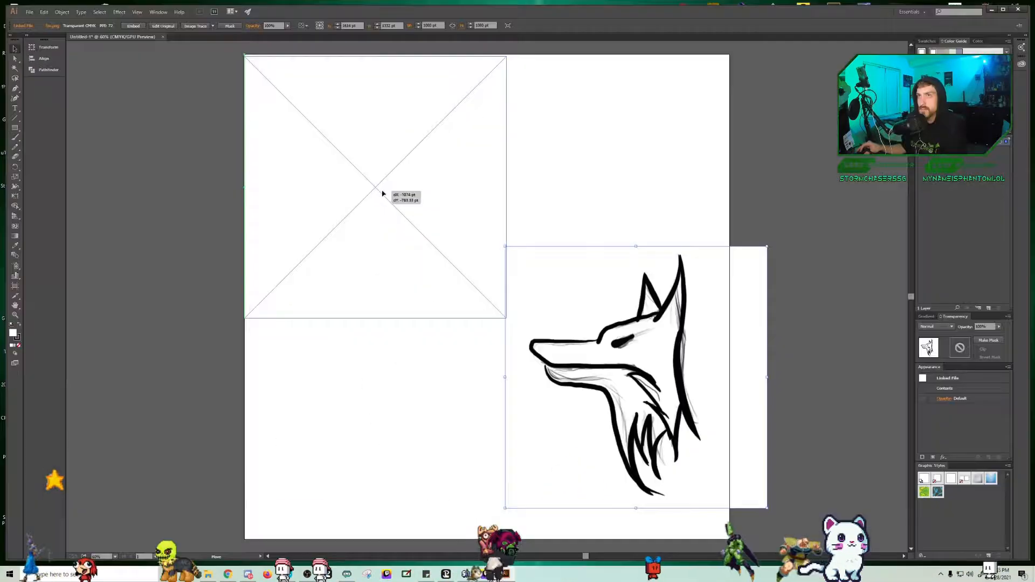
left_click_drag(384, 192, 494, 302)
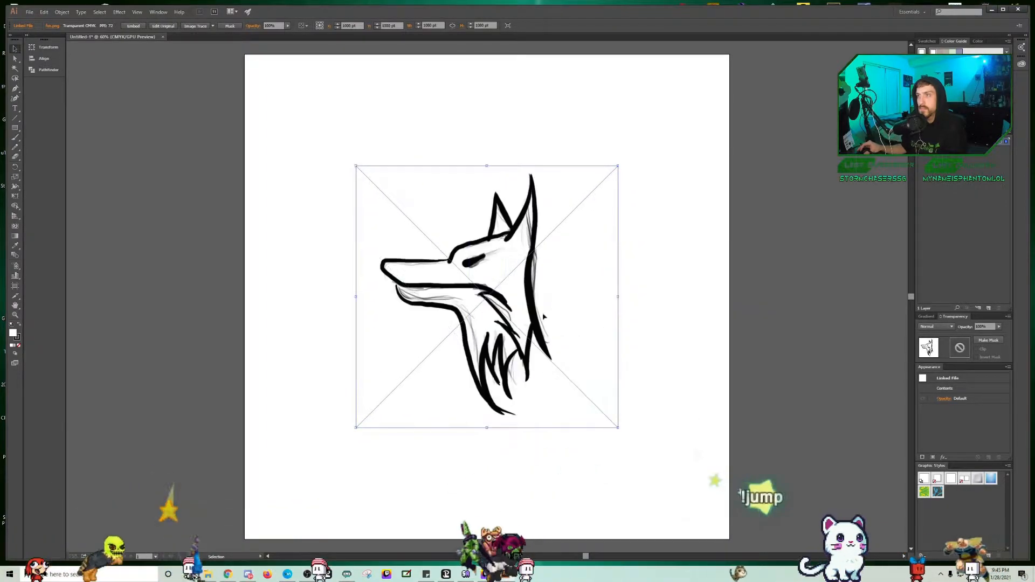
Step: Start a Curvature tool path at the front ear's tip and trace the ear's front edge, forehead and brow down to the snout
key("ctrl+plus")
key("ctrl+plus")
key("ctrl+plus")
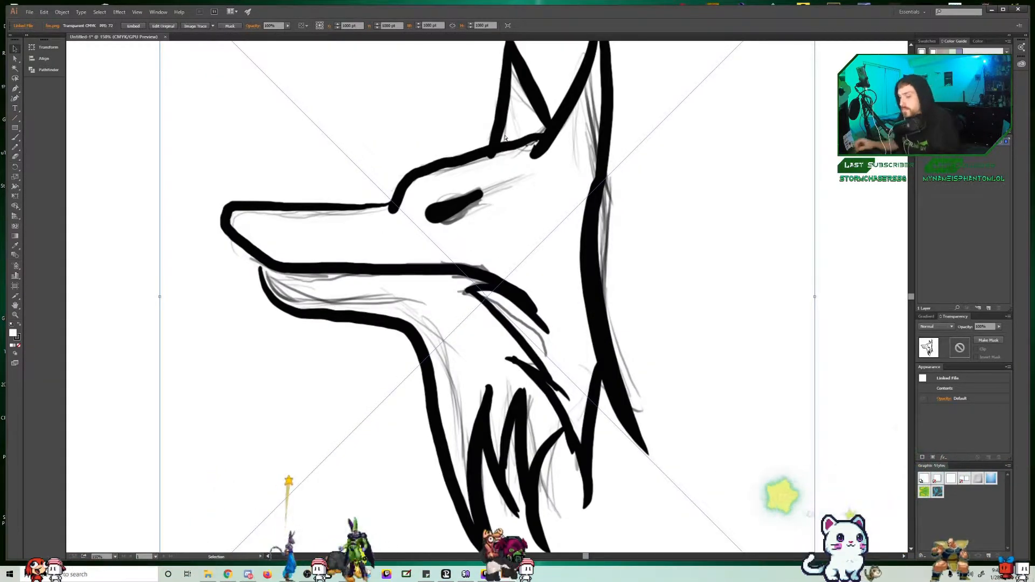
key("ctrl+minus")
left_click(16, 99)
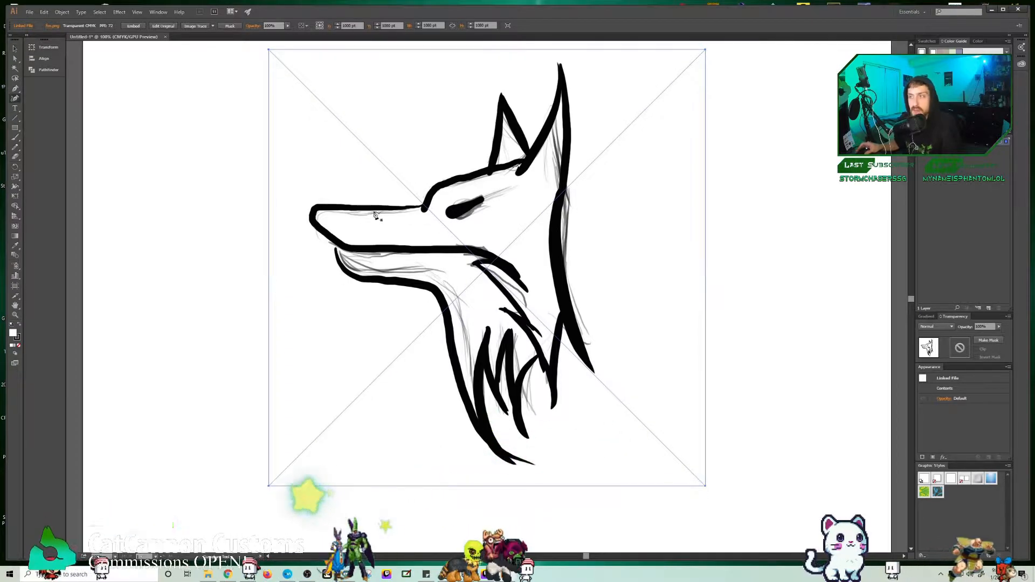
left_click(501, 94)
left_click(496, 132)
left_click(488, 166)
left_click(452, 178)
left_click(430, 186)
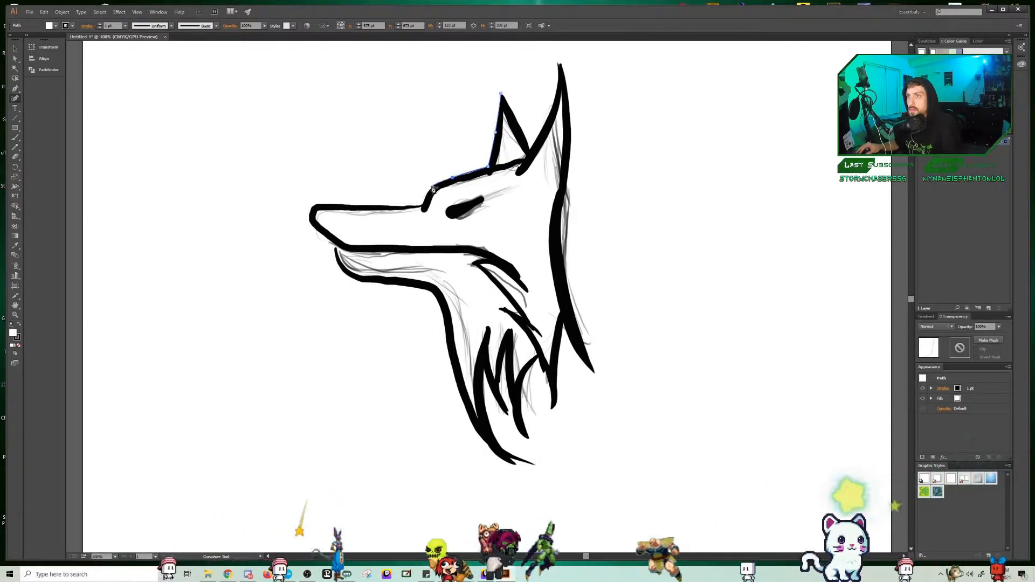
left_click(422, 206)
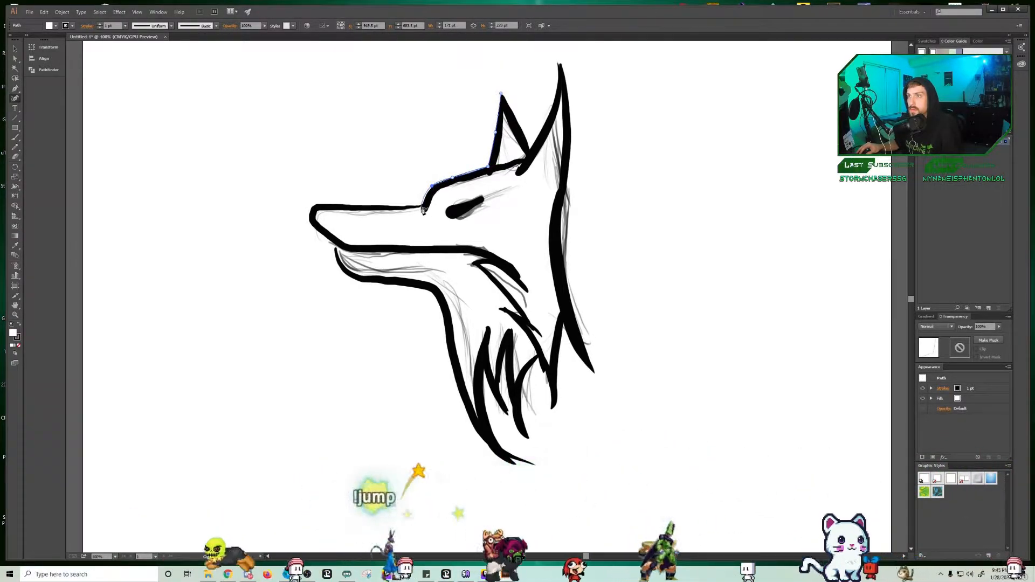
Step: Continue the outline along the top of the snout and around the nose tip, and undo the misplaced points at the mouth
left_click(376, 207)
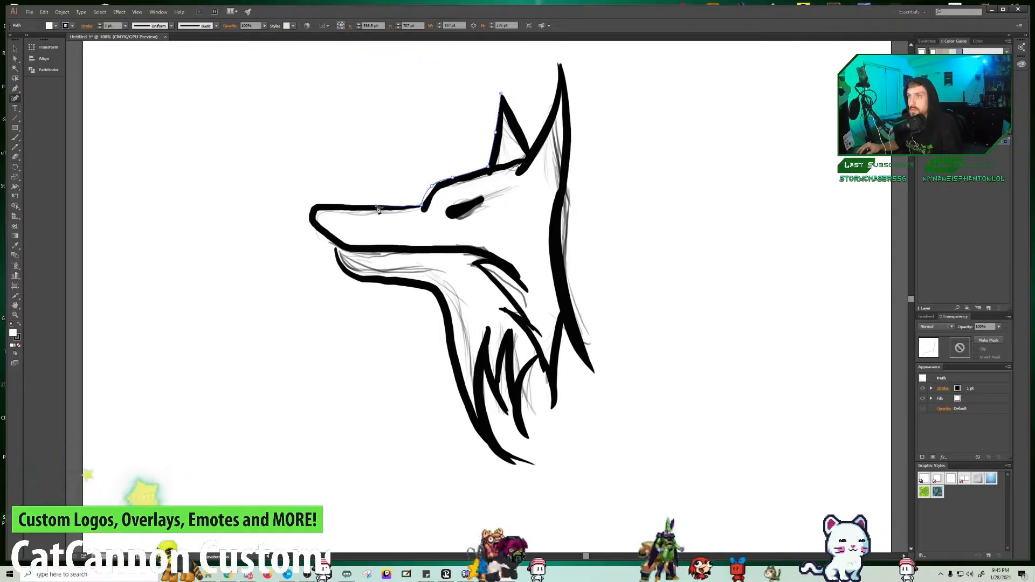
left_click(312, 205)
left_click(305, 220)
left_click(340, 249)
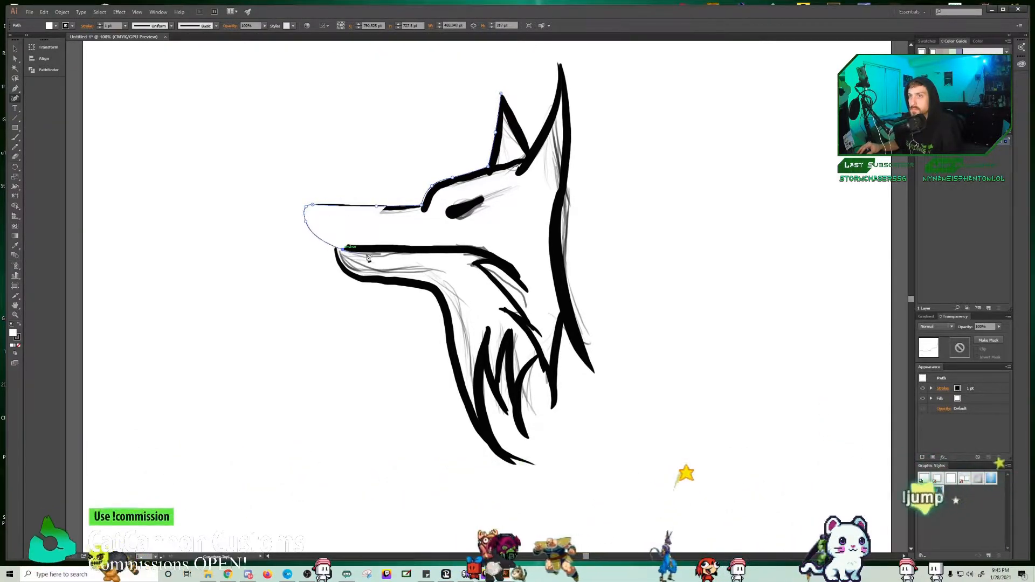
left_click(362, 252)
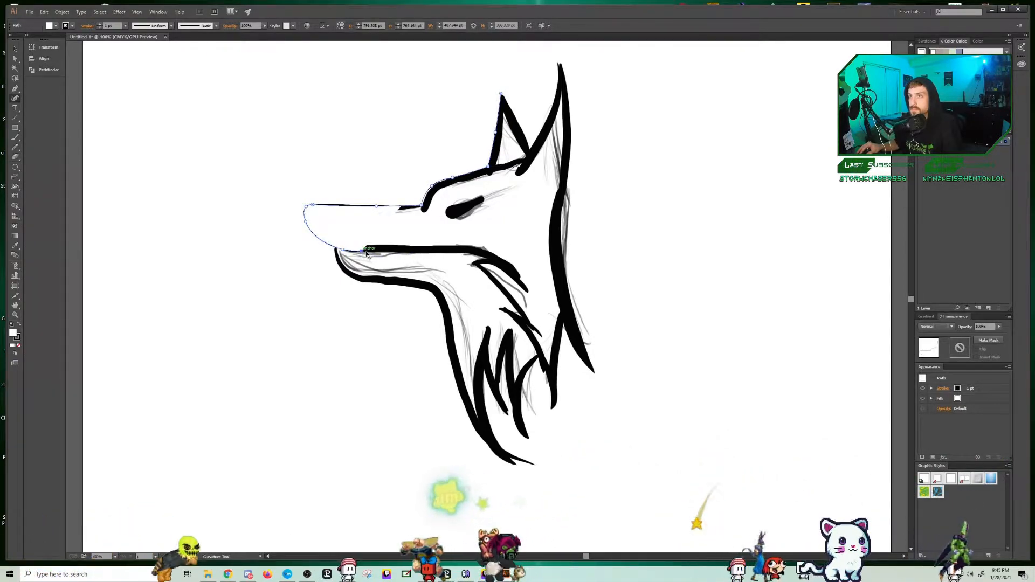
key("ctrl+z")
key("ctrl+z")
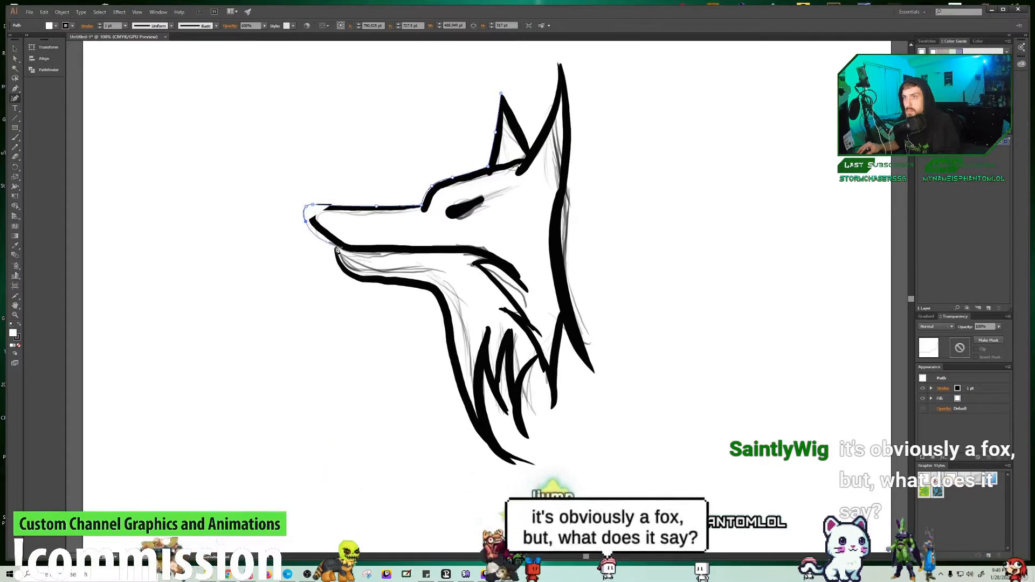
Step: Trace the lower jaw and front of the neck down to the lowest fur tip, redoing the misplaced neck point
left_click(336, 246)
left_click(411, 283)
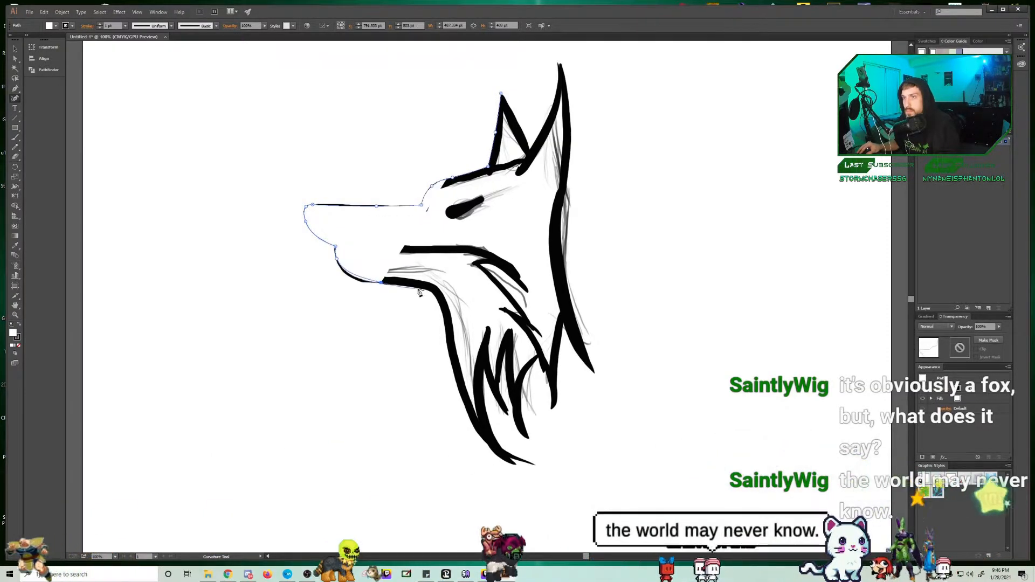
left_click(436, 295)
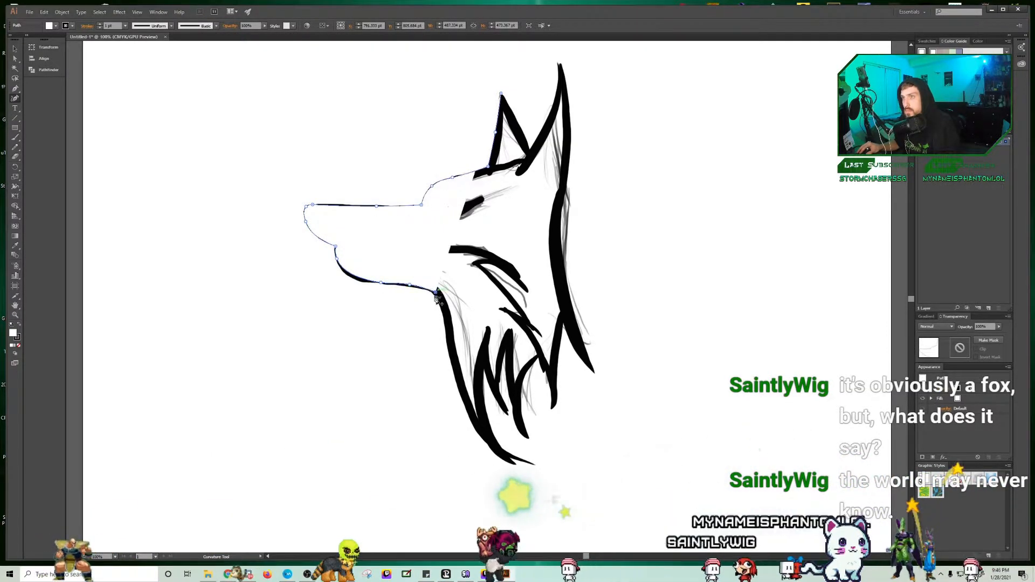
left_click(448, 337)
left_click(443, 420)
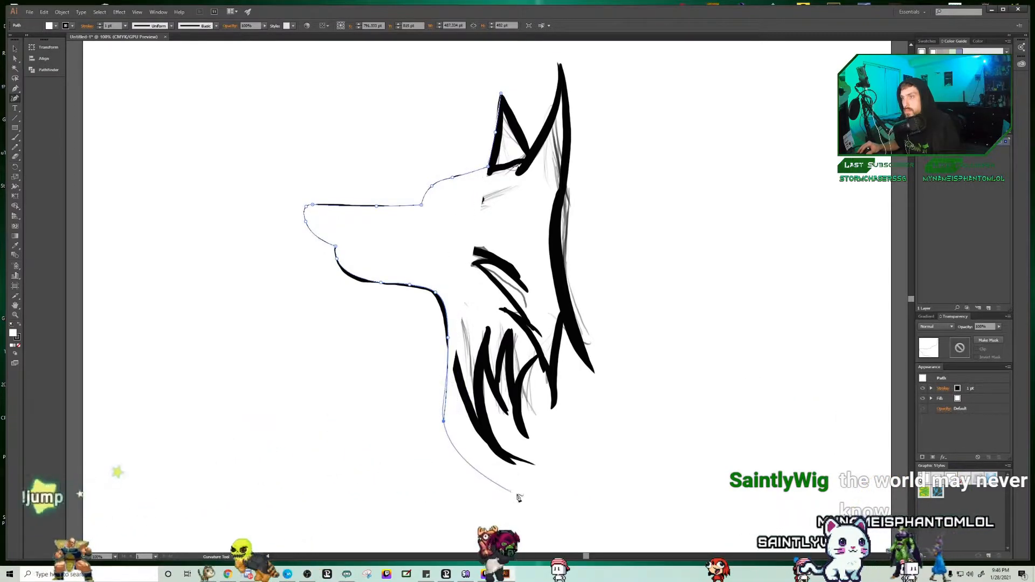
key("ctrl+z")
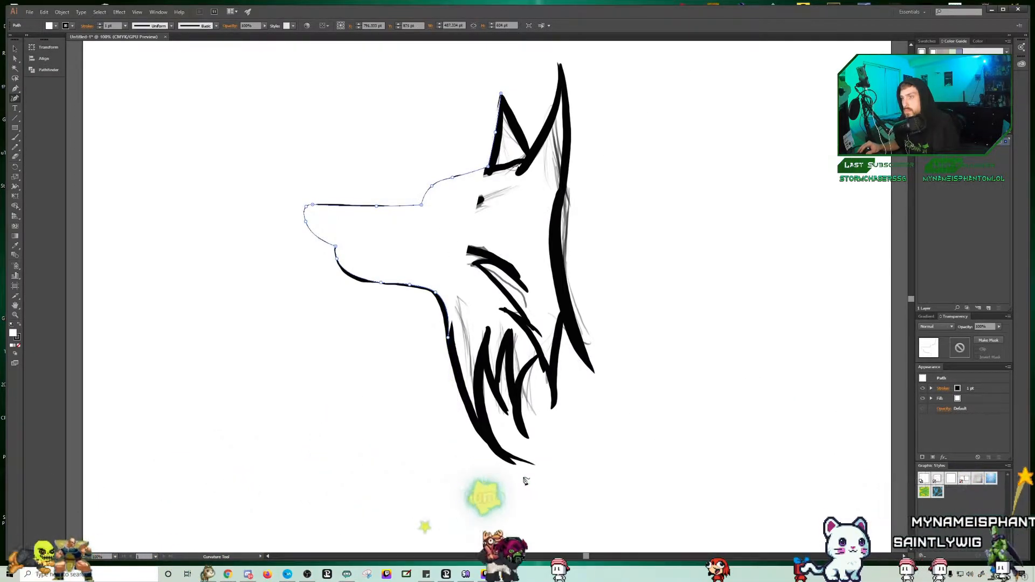
left_click(463, 403)
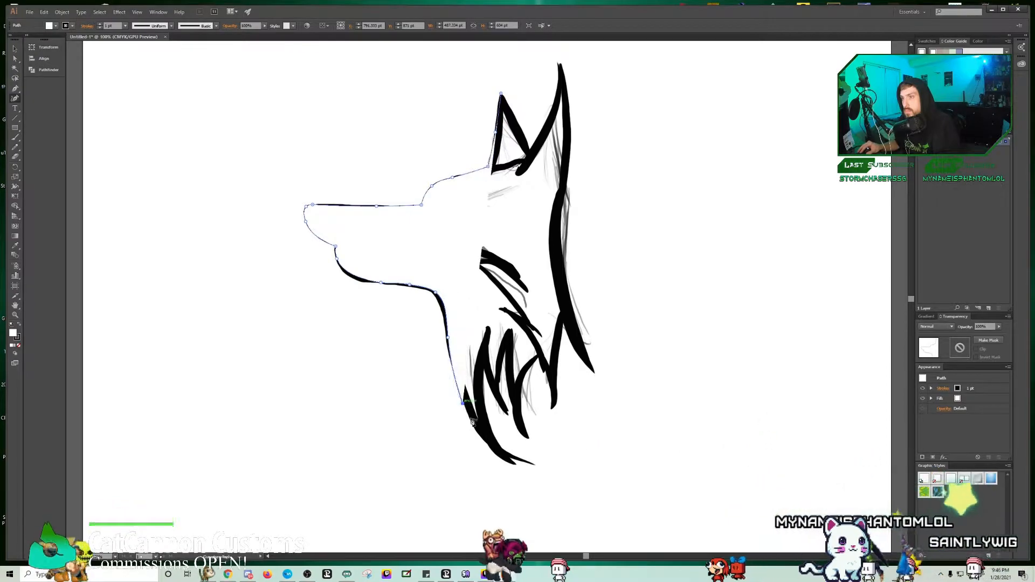
left_click(516, 464)
Step: Trace the first neck fur tufts behind the throat as curved spikes with sharp tips and notches
left_click(484, 356)
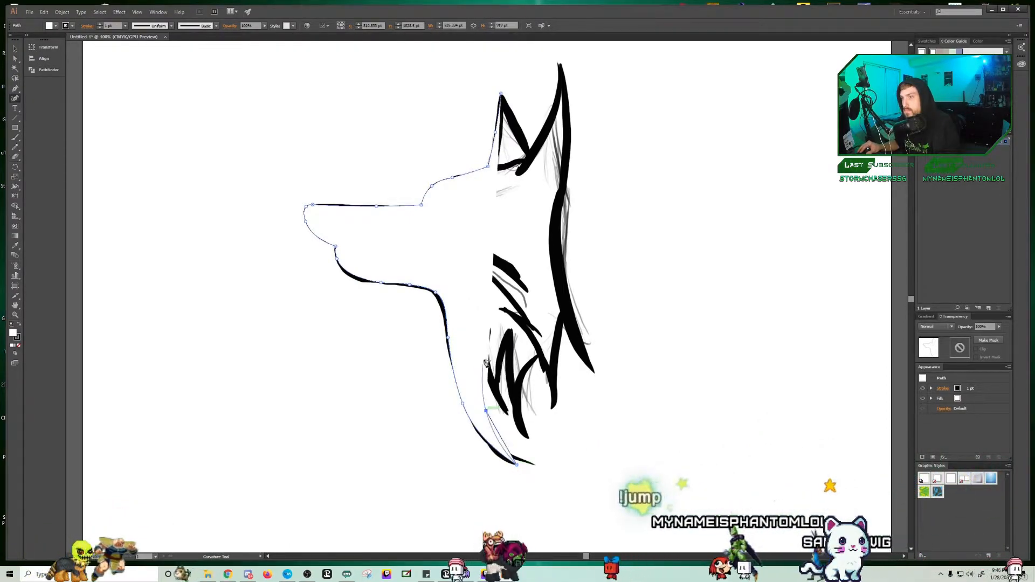
left_click(499, 384)
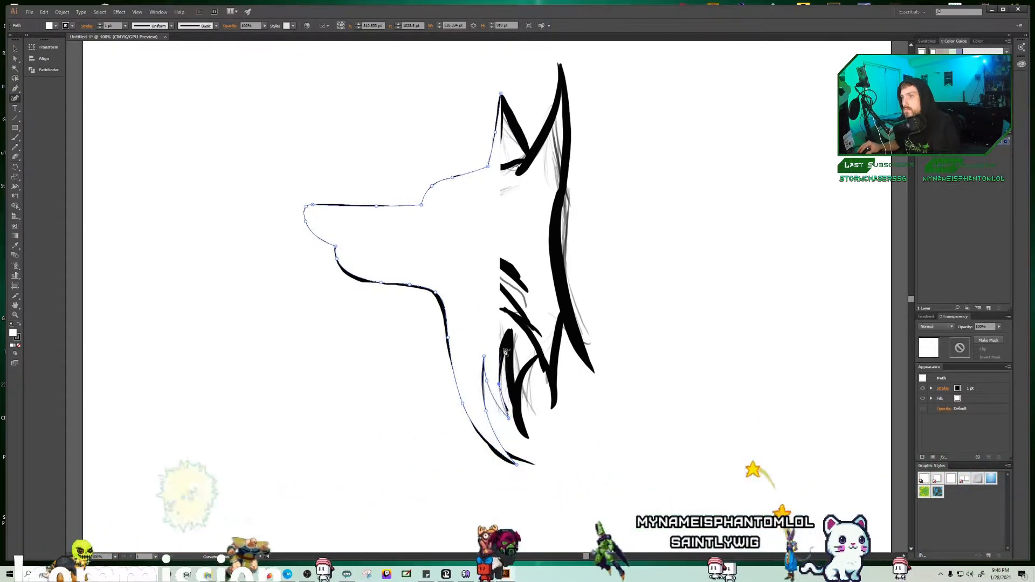
double_click(506, 348)
left_click(508, 392)
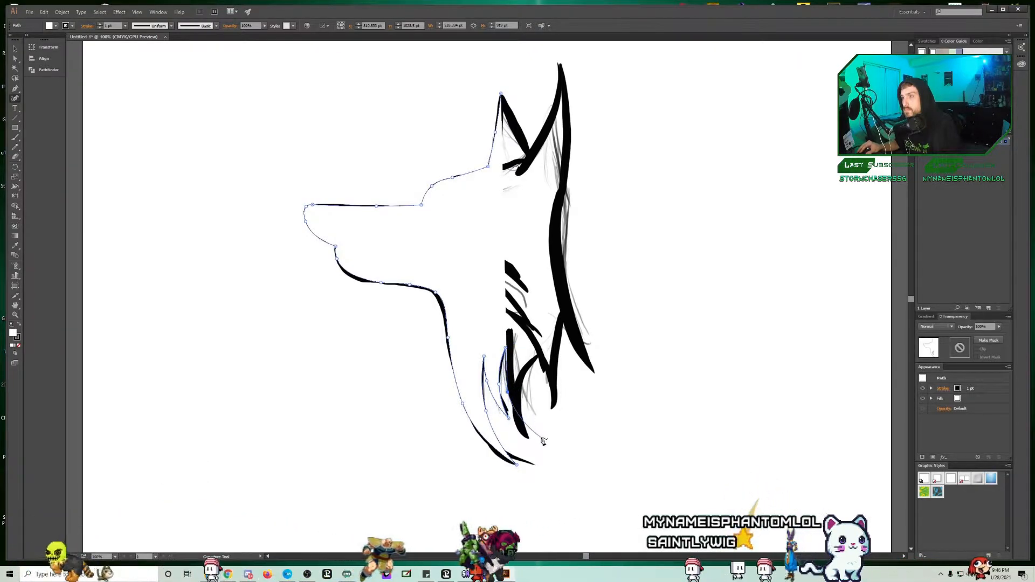
double_click(541, 437)
Step: Trace the remaining fur spikes across to the pointed tuft at the back of the neck
left_click(525, 394)
double_click(537, 358)
left_click(550, 383)
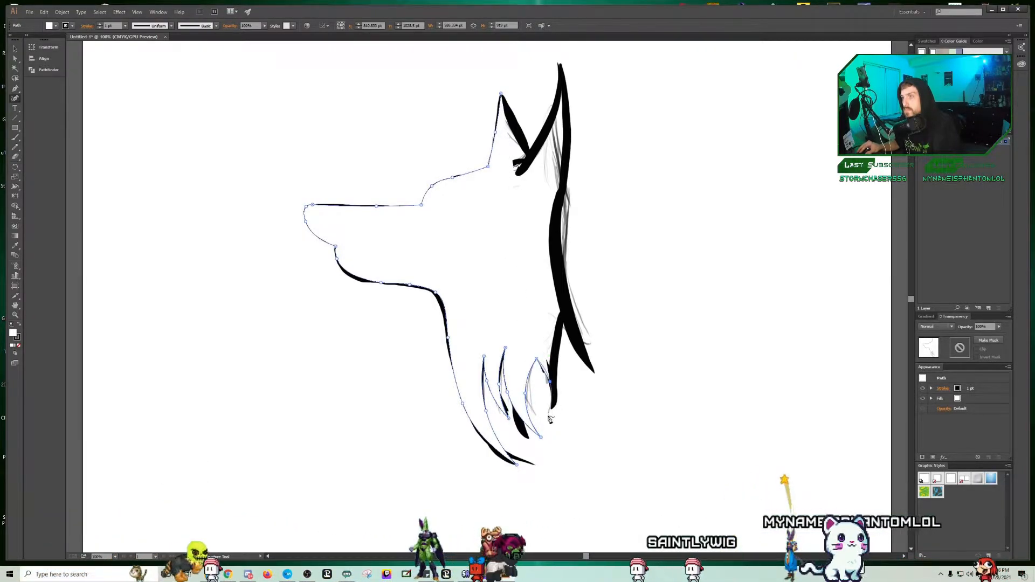
left_click(559, 384)
double_click(564, 326)
left_click(578, 362)
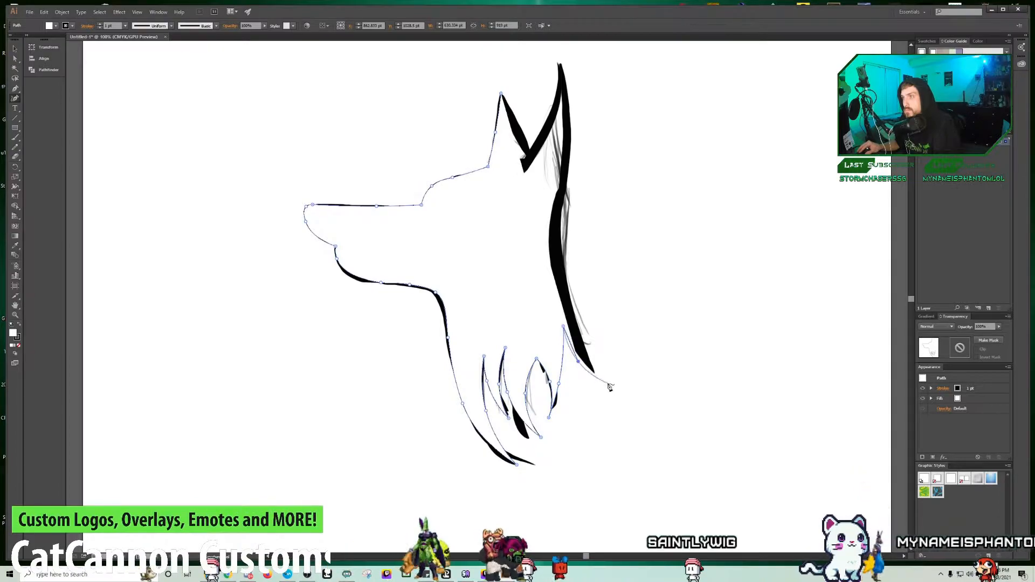
double_click(607, 383)
Step: Trace the back of the neck and head up to the rear ear's tip, and begin the ear's front edge
left_click(581, 344)
left_click(560, 246)
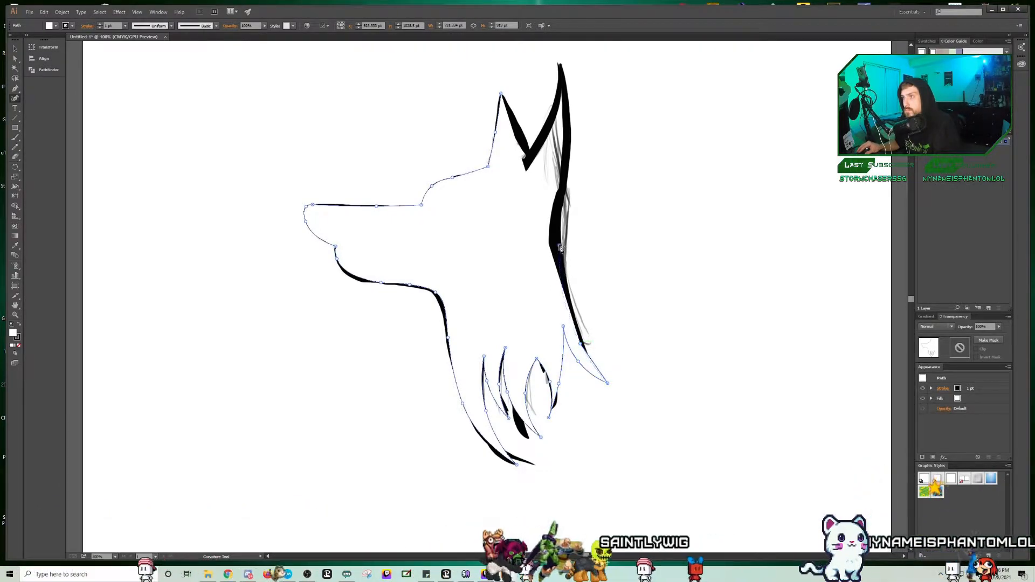
left_click(564, 205)
left_click(570, 154)
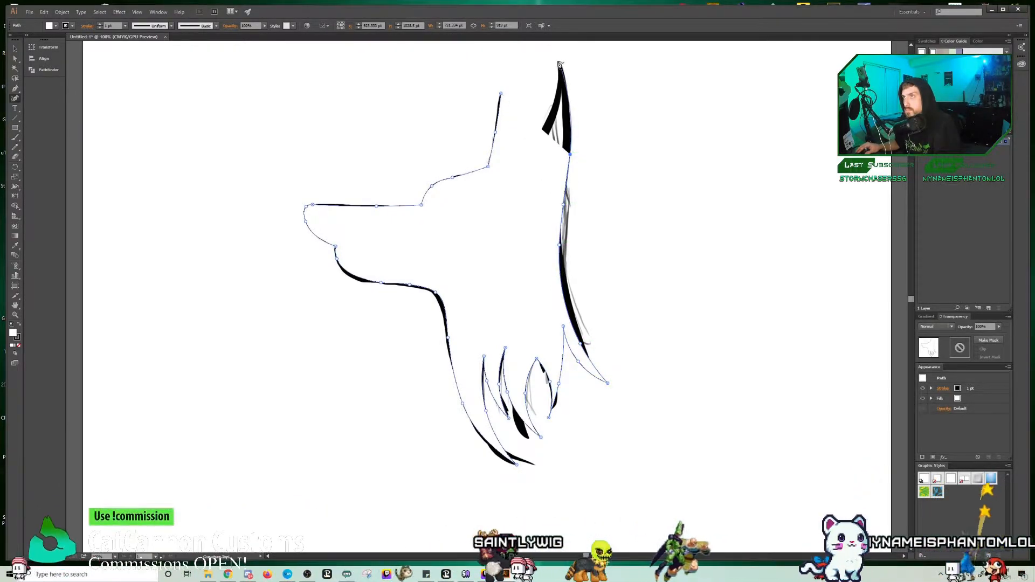
left_click(557, 61)
left_click(556, 93)
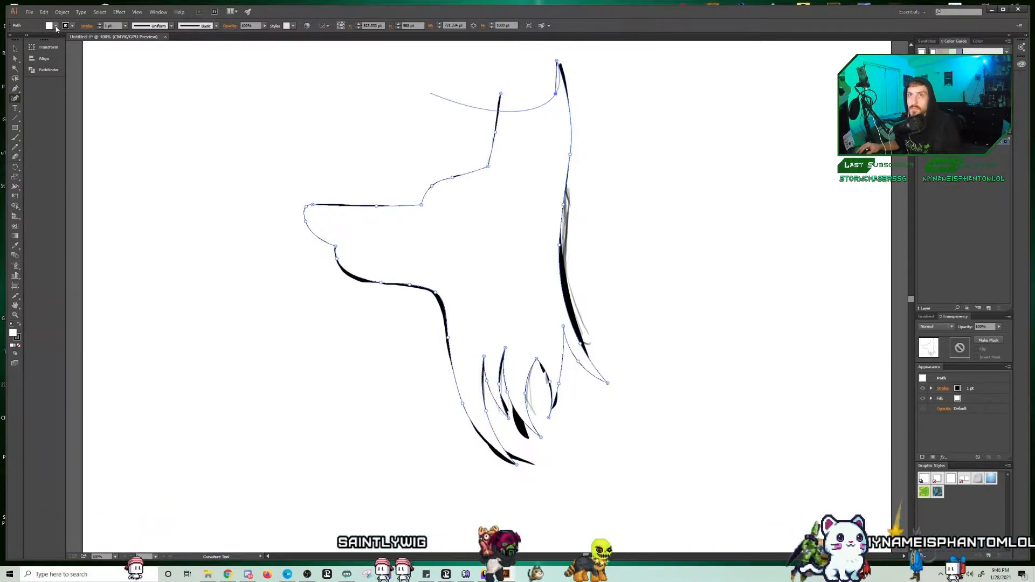
Step: Set the path's fill to none and continue the outline into the notch between the two ears
left_click(55, 26)
left_click(5, 39)
left_click(530, 147)
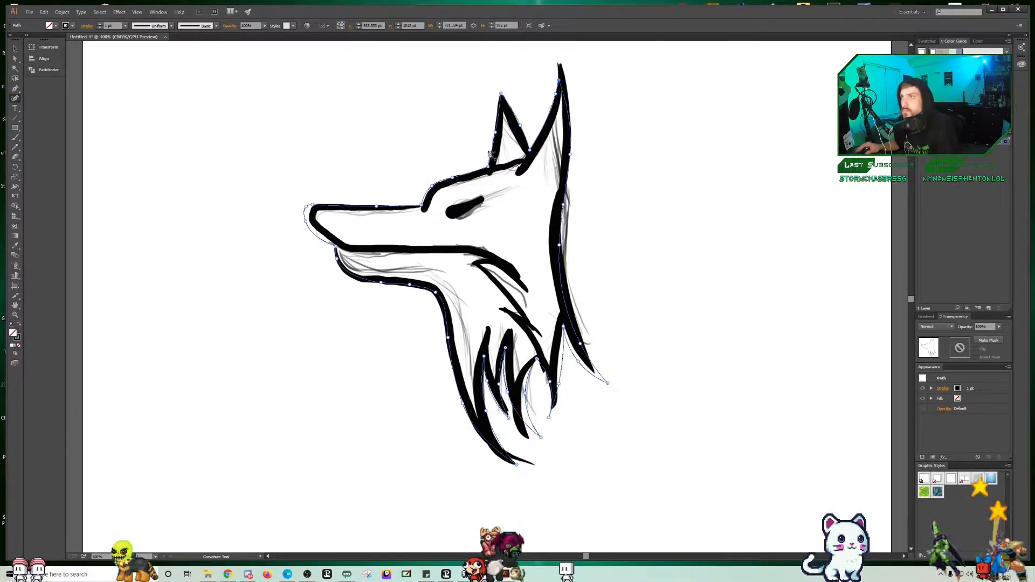
Step: Preview the head outline with a black fill, and set its fill back to none
left_click(50, 25)
left_click(22, 40)
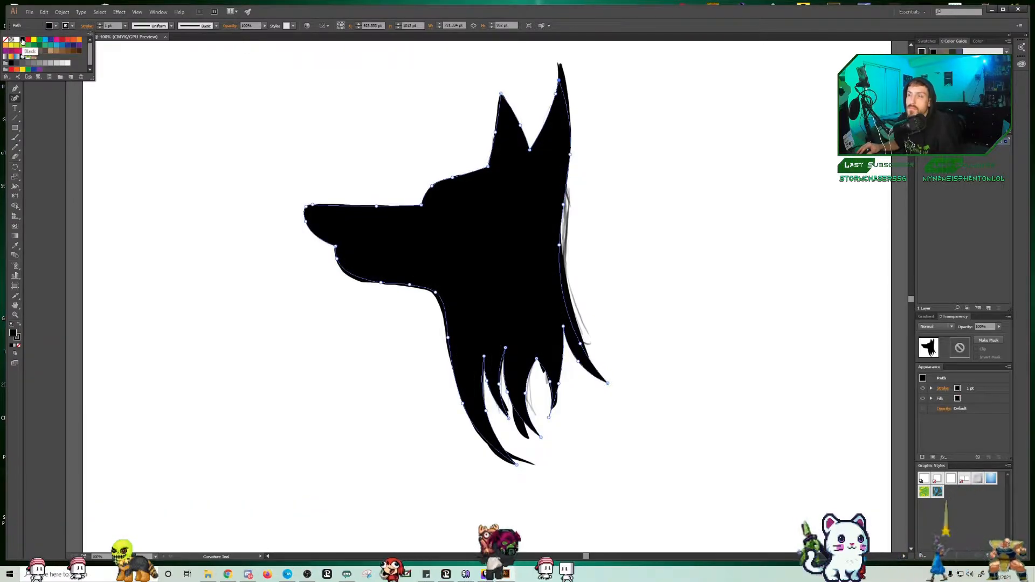
left_click(6, 41)
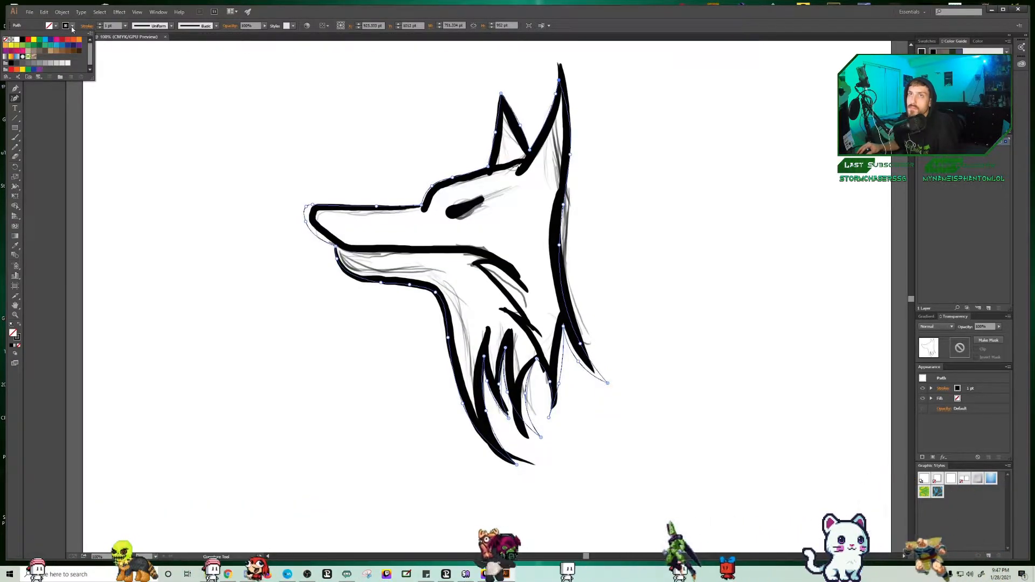
Step: Set the head outline's stroke weight to 4 pt and lower the placed drawing's opacity to 57%
left_click(101, 25)
left_click(100, 25)
left_click(101, 25)
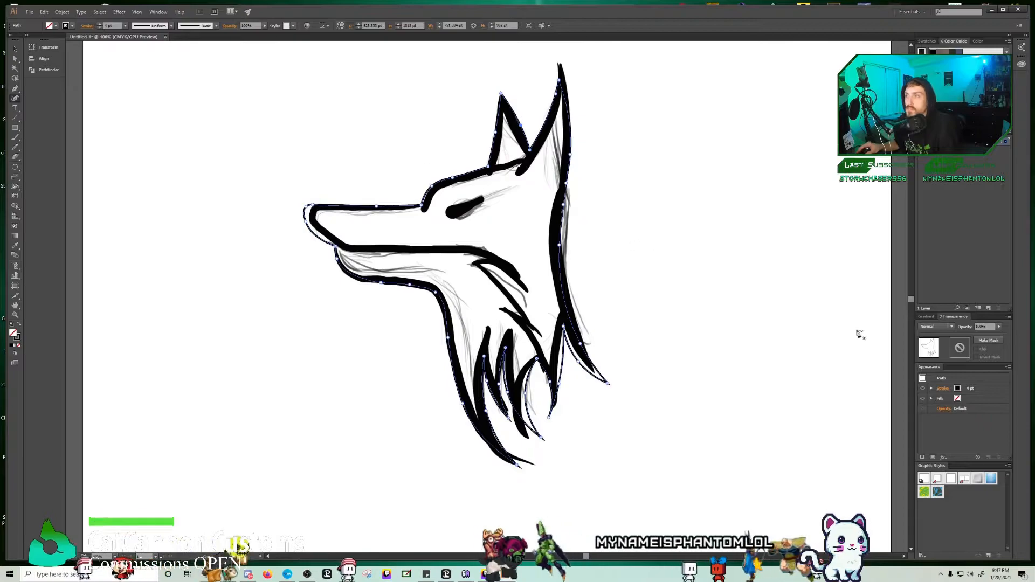
left_click(1002, 158)
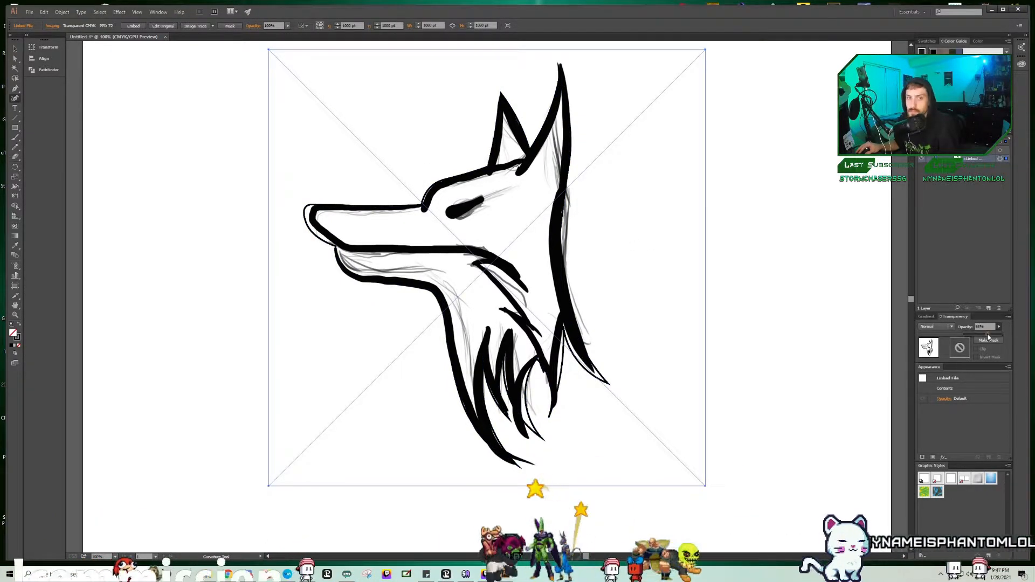
left_click(986, 337)
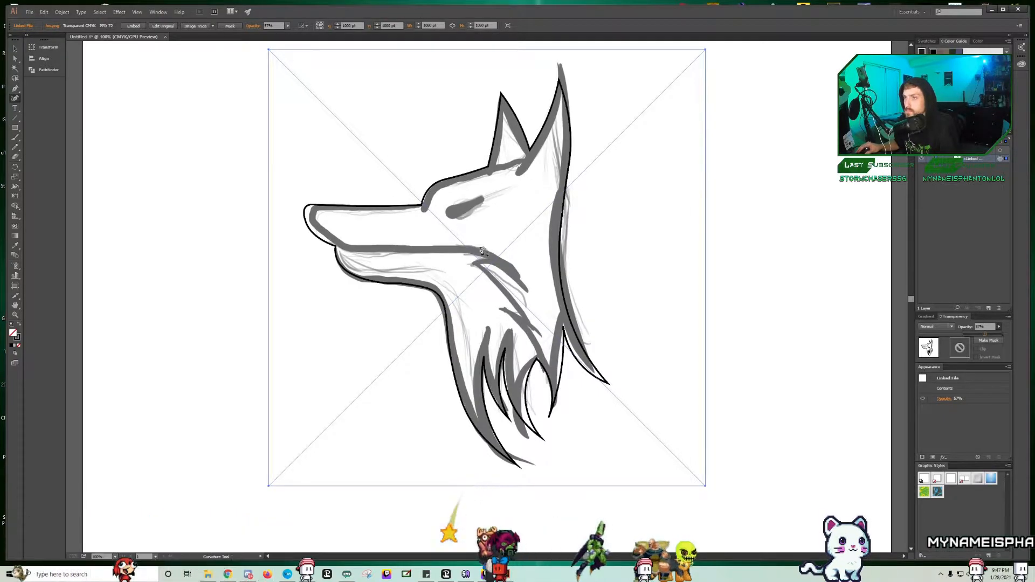
Step: Draw a small closed curved shape inside the outline at the tip of the snout for the nose
left_click(319, 213)
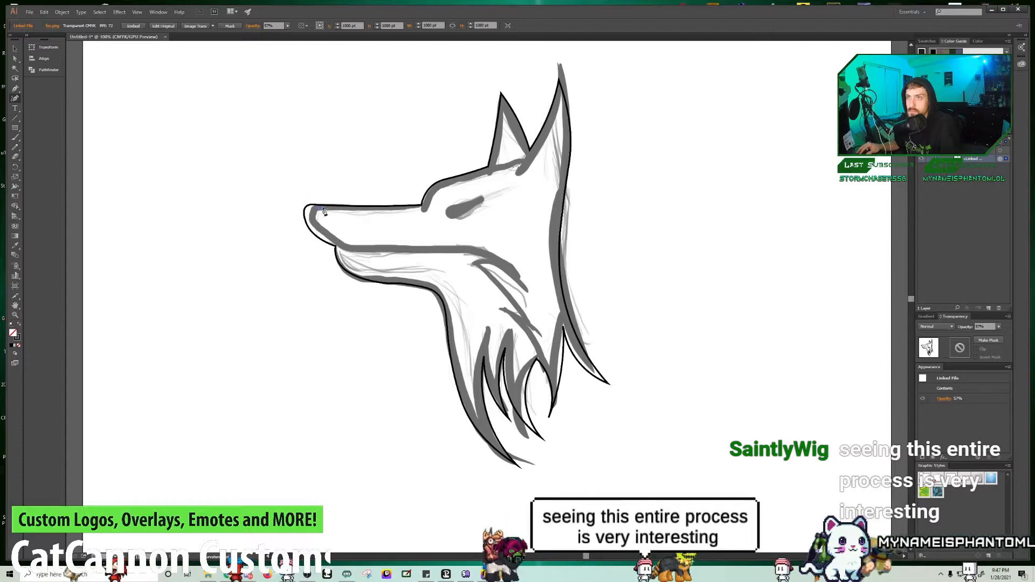
left_click(324, 210)
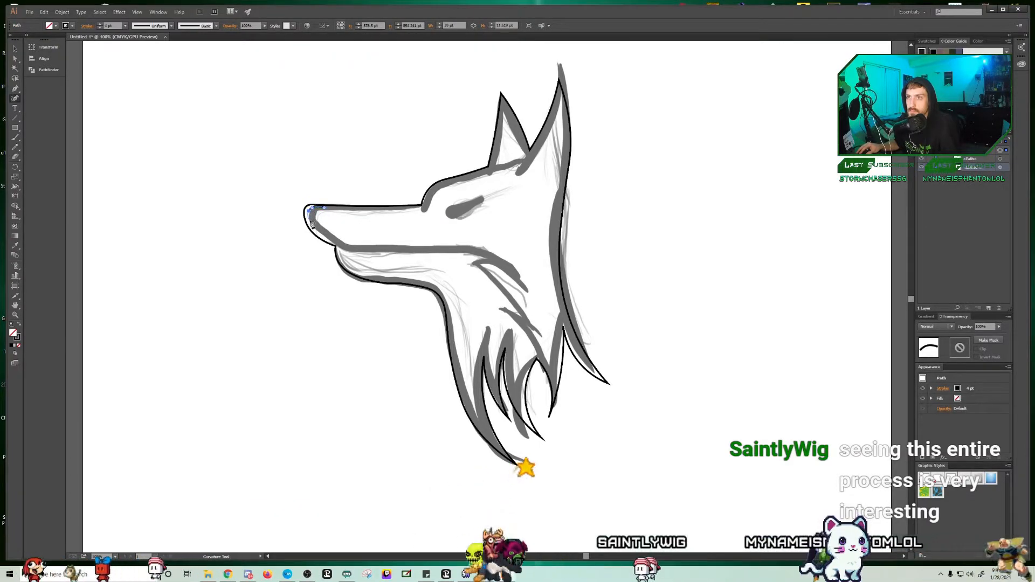
left_click(313, 229)
left_click(316, 217)
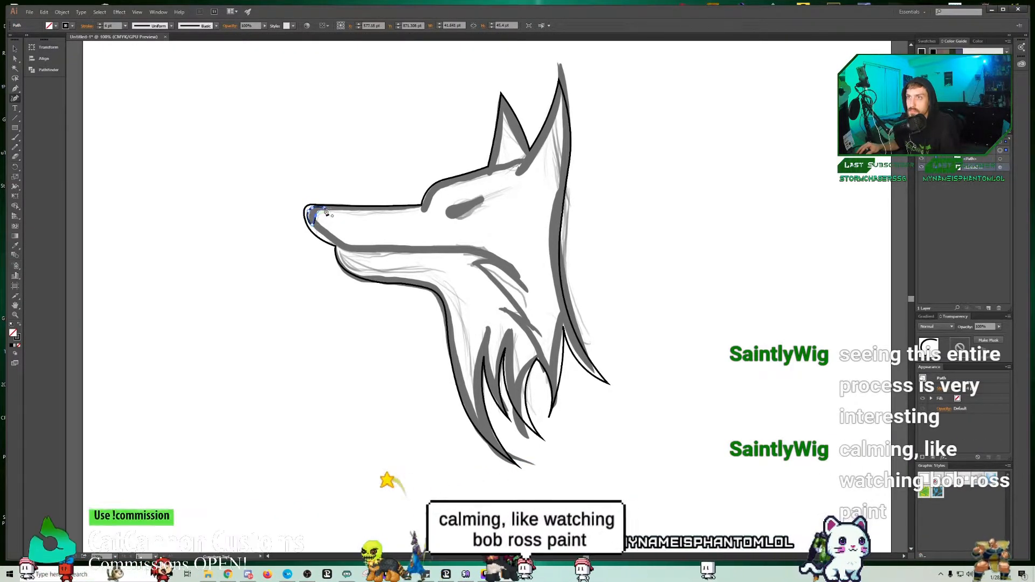
left_click(324, 209)
Step: Start a new inner face contour behind the nose, following the top of the snout and brow to the base of the ears
left_click(328, 211)
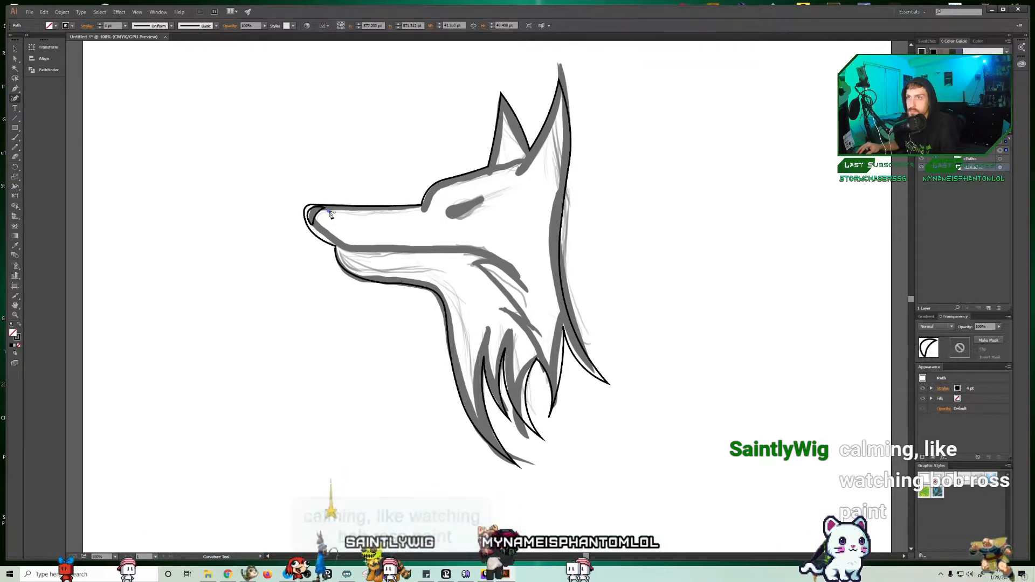
left_click(422, 211)
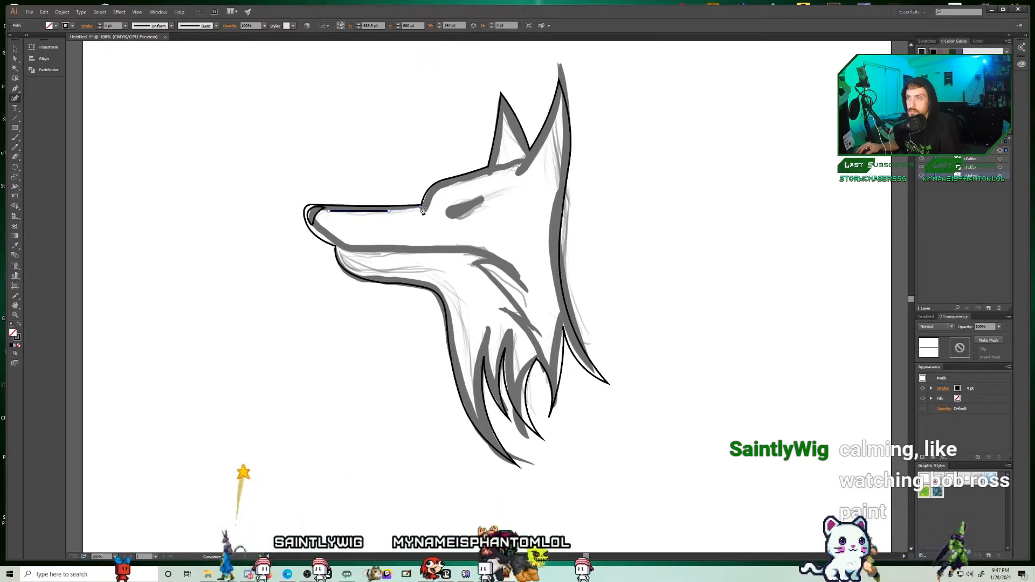
left_click(424, 213)
left_click(432, 198)
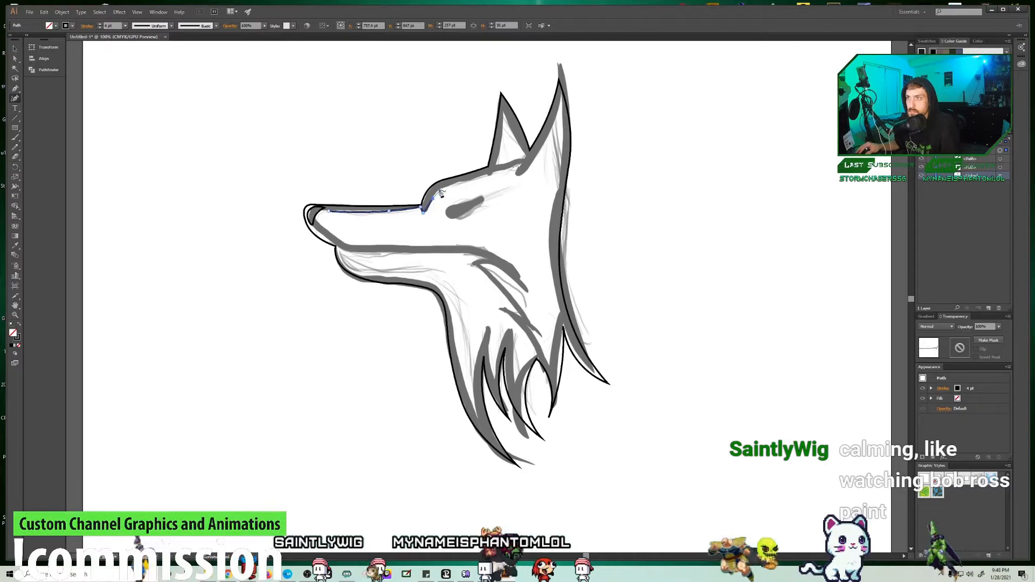
left_click(438, 189)
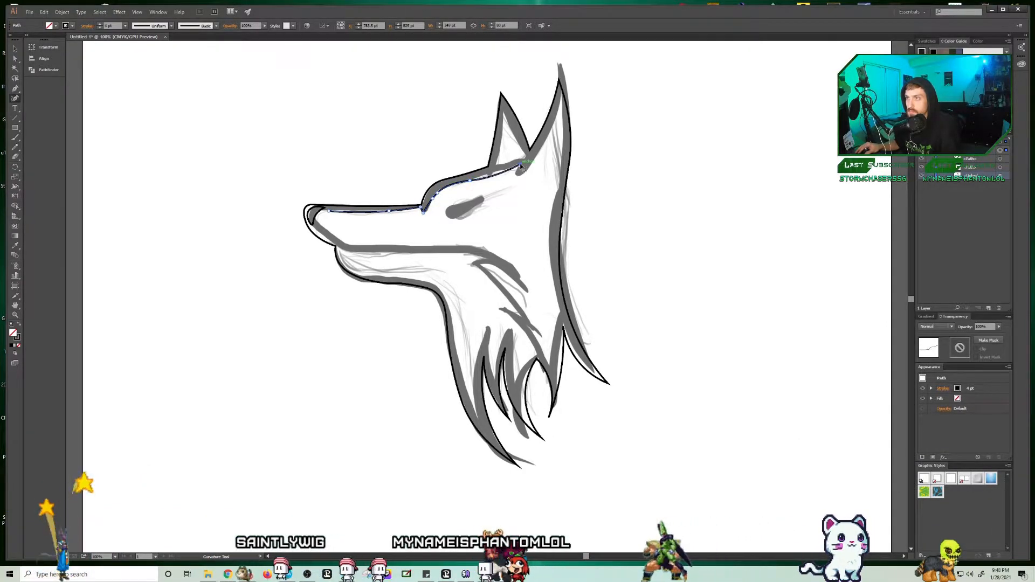
left_click(520, 164)
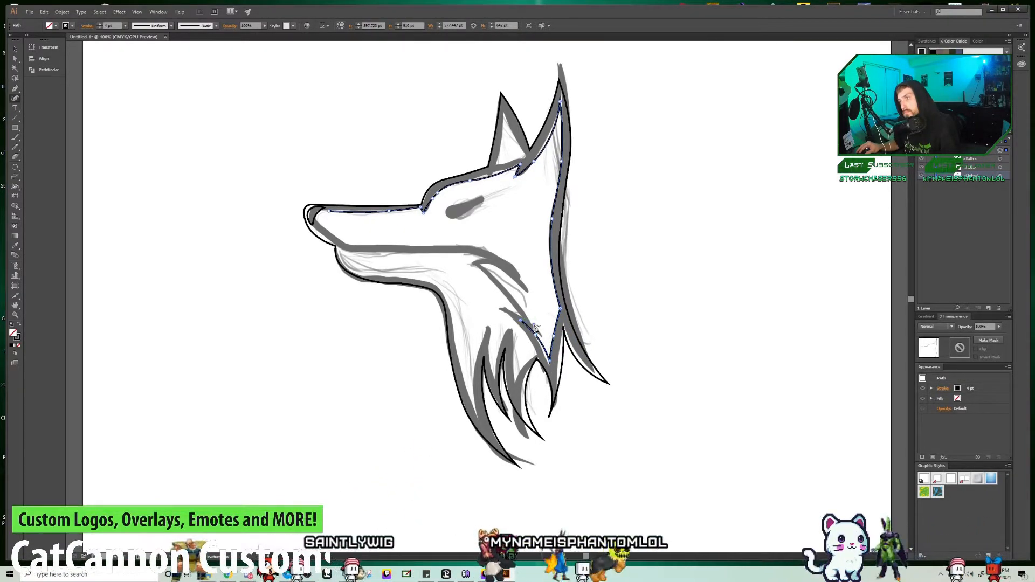
Step: Continue the inner contour through the cheek fur points and along the upper mouth line, closing it behind the nose
left_click(534, 325)
double_click(540, 328)
left_click(527, 311)
left_click(477, 263)
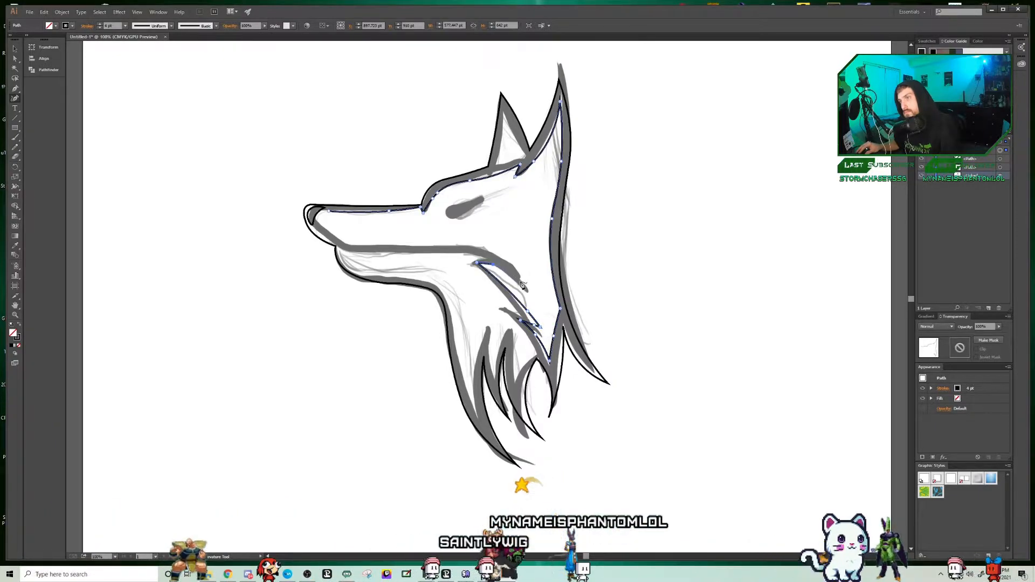
left_click(449, 245)
left_click(363, 245)
left_click(333, 237)
left_click(318, 226)
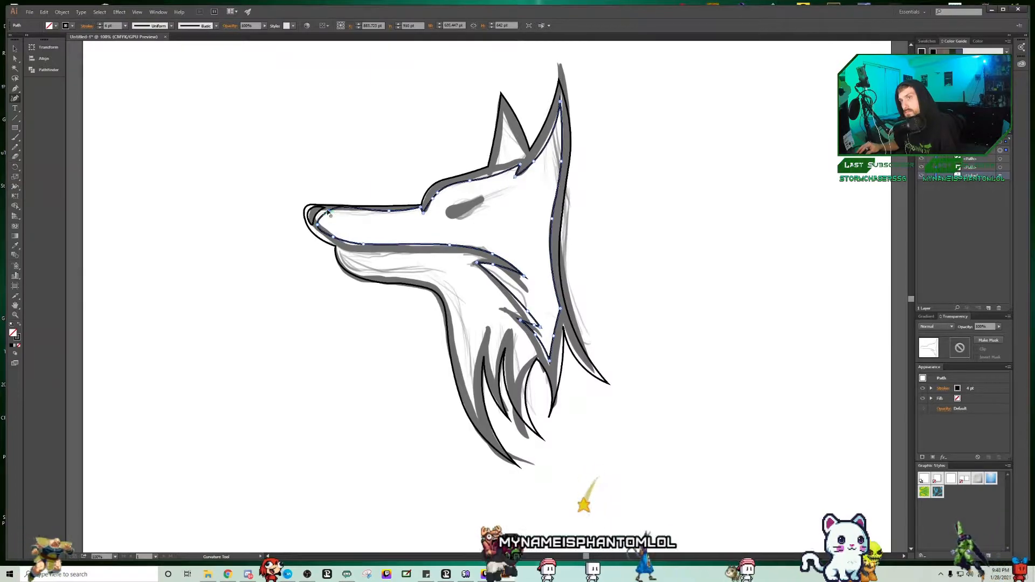
left_click(329, 212)
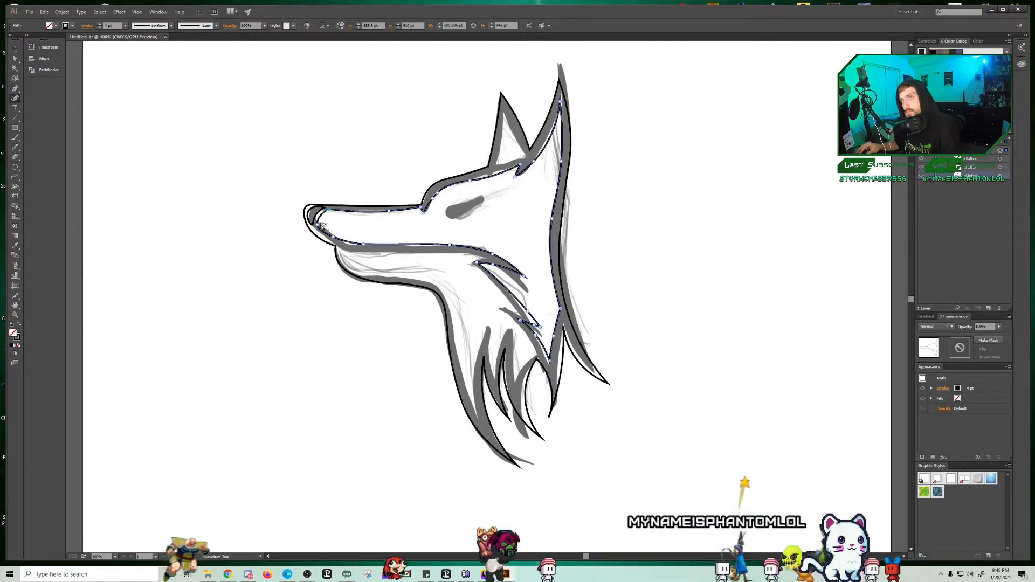
Step: Refine the curve of the nose shape and adjust the brow curve of the inner face contour
left_click(313, 213)
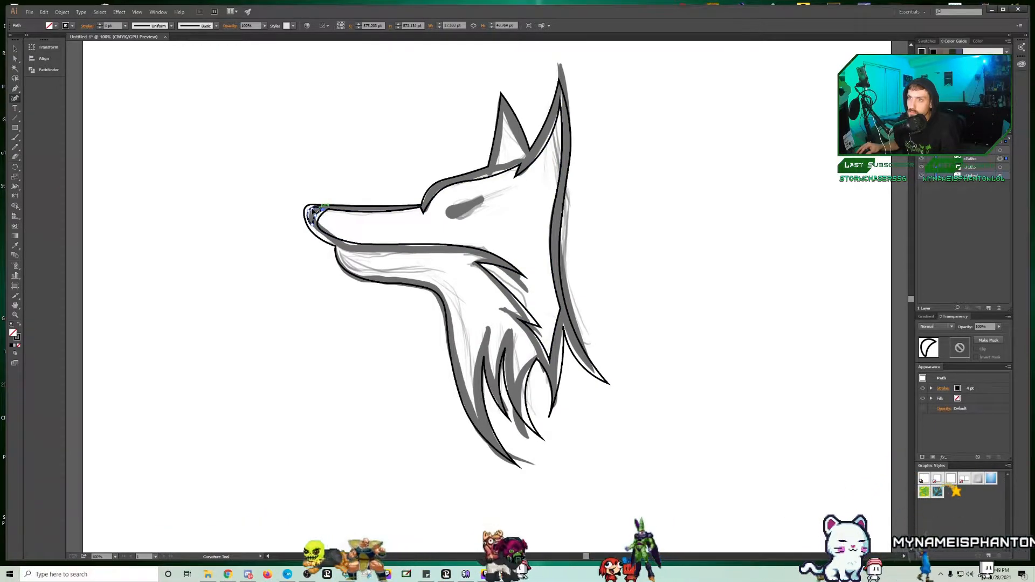
left_click(317, 216)
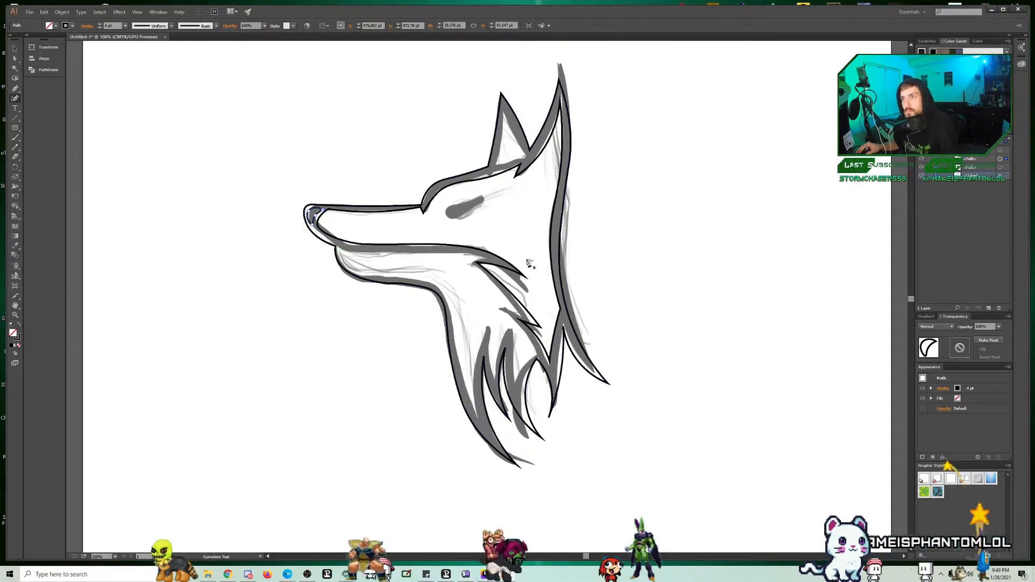
left_click(485, 179)
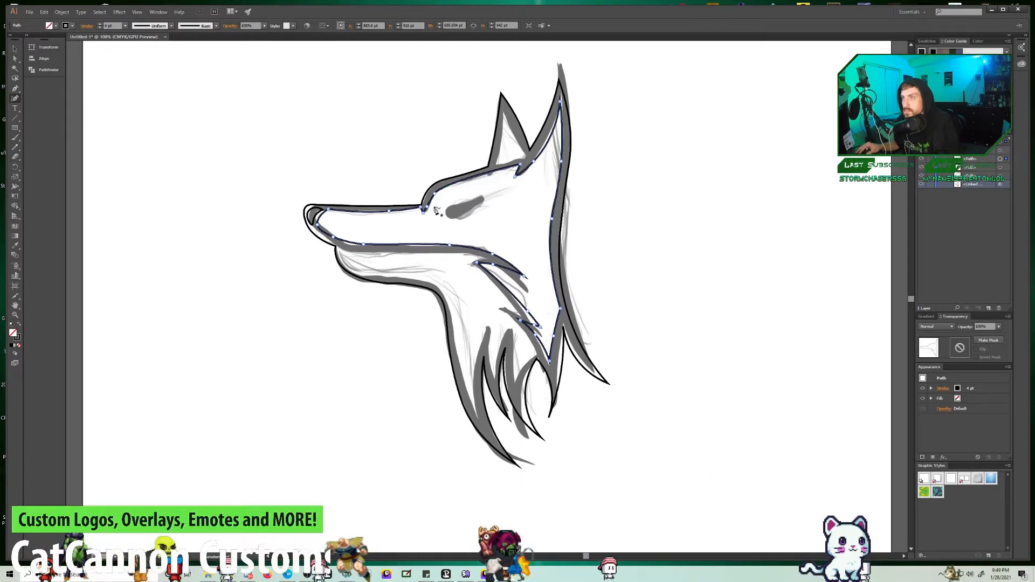
left_click(453, 178)
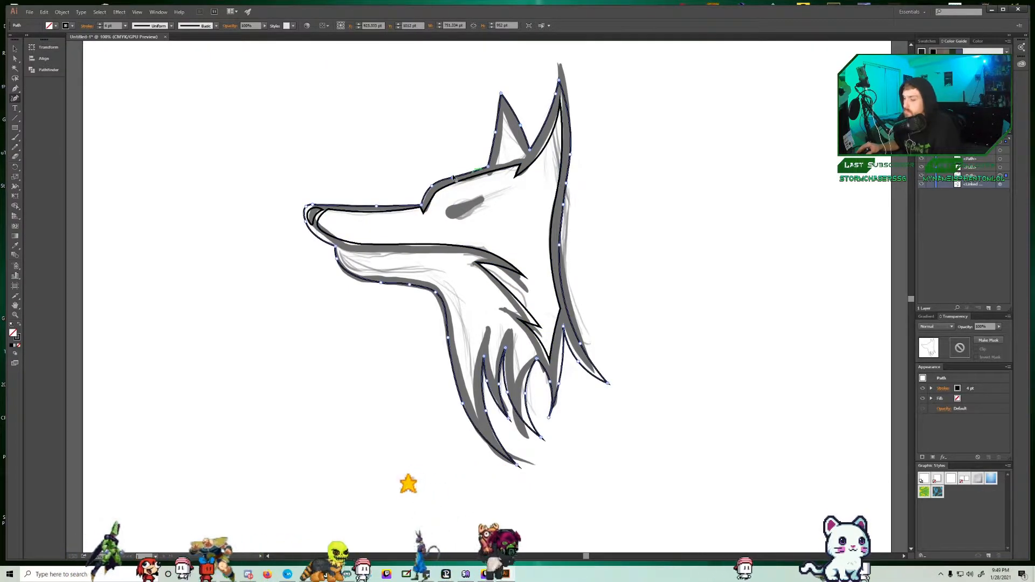
left_click(463, 182)
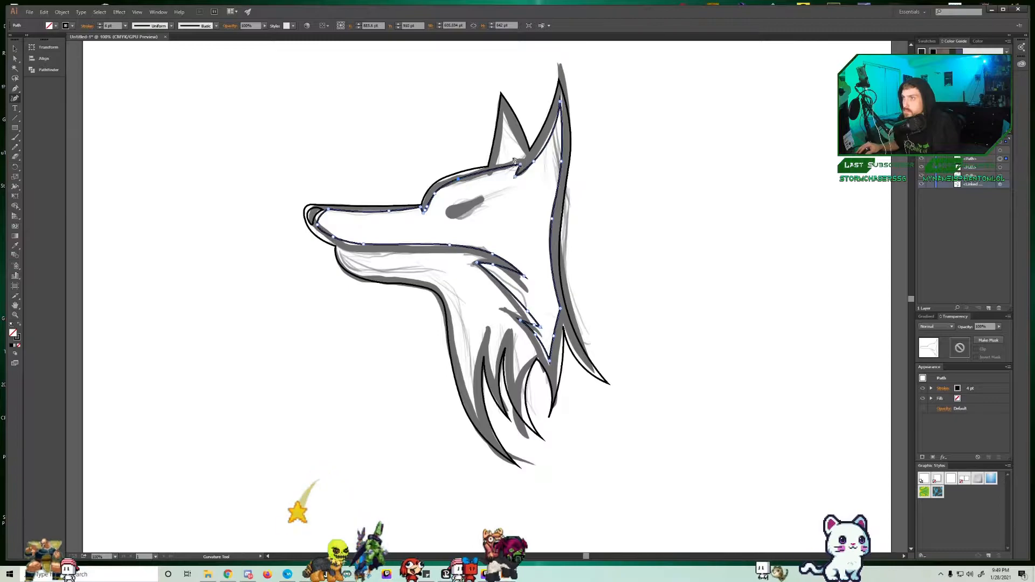
Step: Draw a closed, slightly curved triangle inside the front ear
left_click(496, 164)
left_click(525, 159)
left_click(525, 155)
left_click(515, 135)
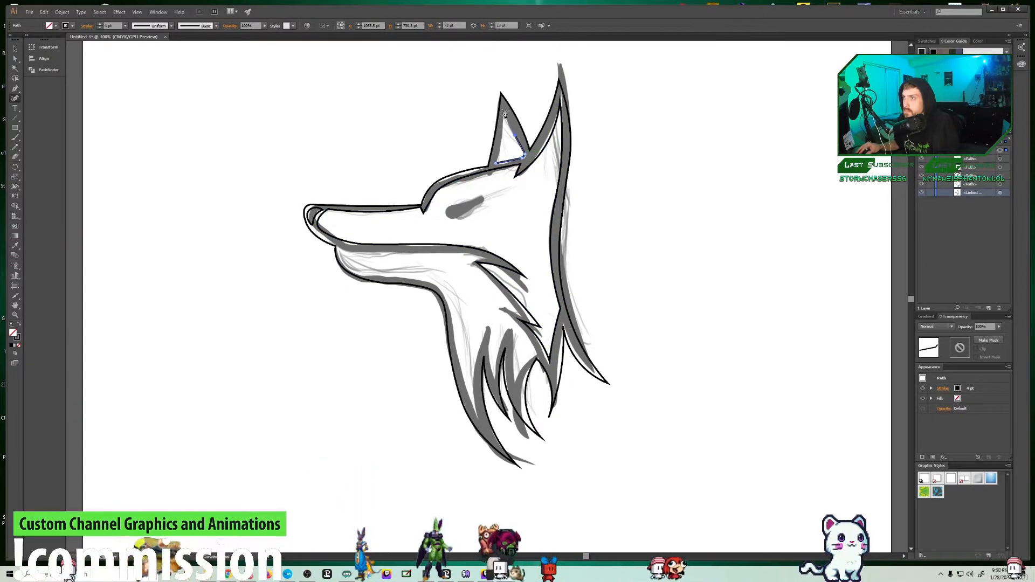
left_click(505, 111)
left_click(497, 164)
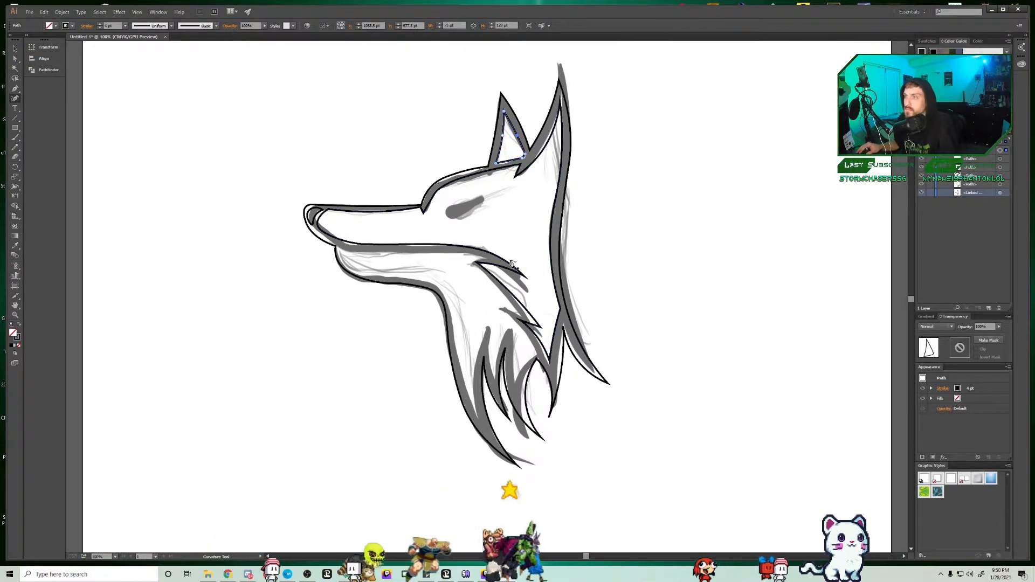
Step: Start a contour inside the lower jaw, tracing under the chin and along the front of the neck to the lowest fur tuft
left_click(342, 249)
left_click(346, 259)
left_click(390, 277)
left_click(437, 284)
left_click(451, 315)
left_click(454, 344)
left_click(463, 392)
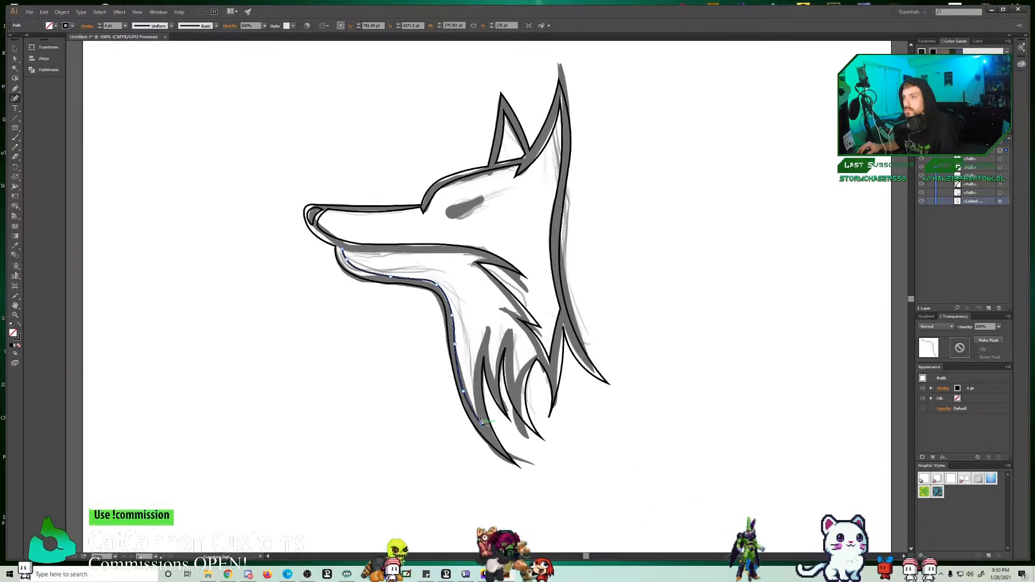
left_click(482, 426)
Step: Continue the neck contour around the fur tufts and cheek fur, closing it along the lower mouth line at the chin
left_click(474, 357)
left_click(493, 377)
left_click(508, 330)
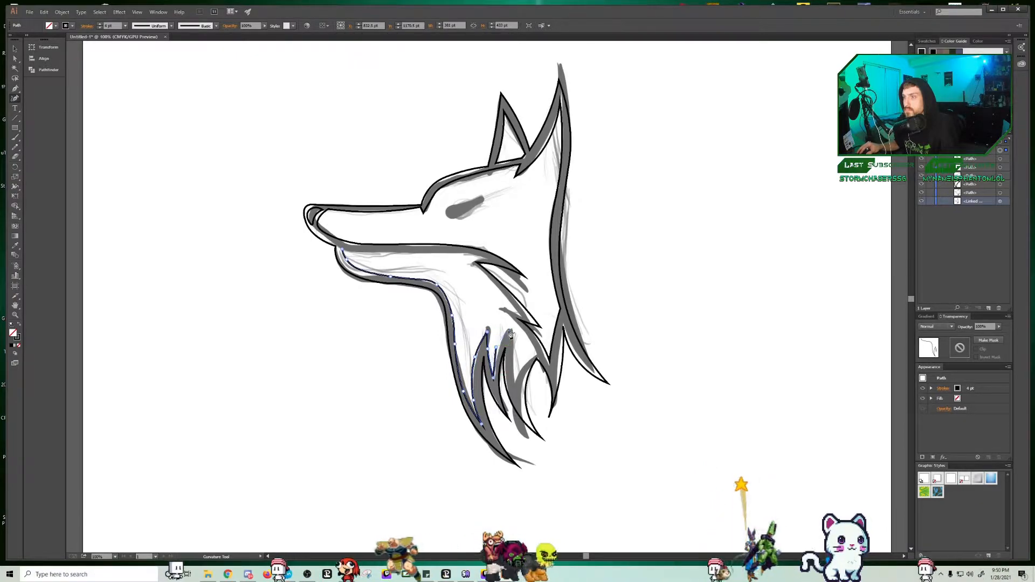
left_click(516, 399)
left_click(534, 353)
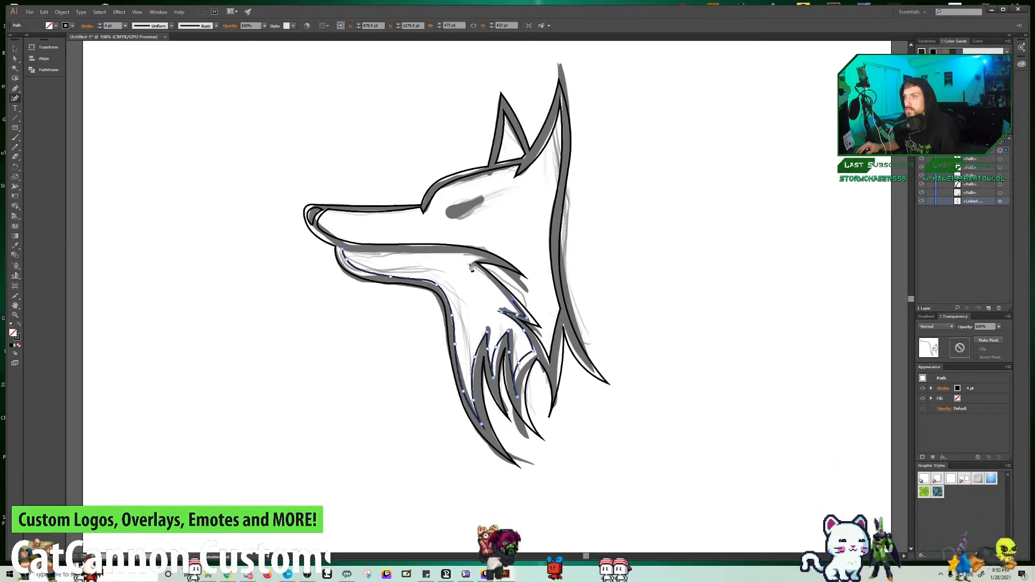
left_click(467, 262)
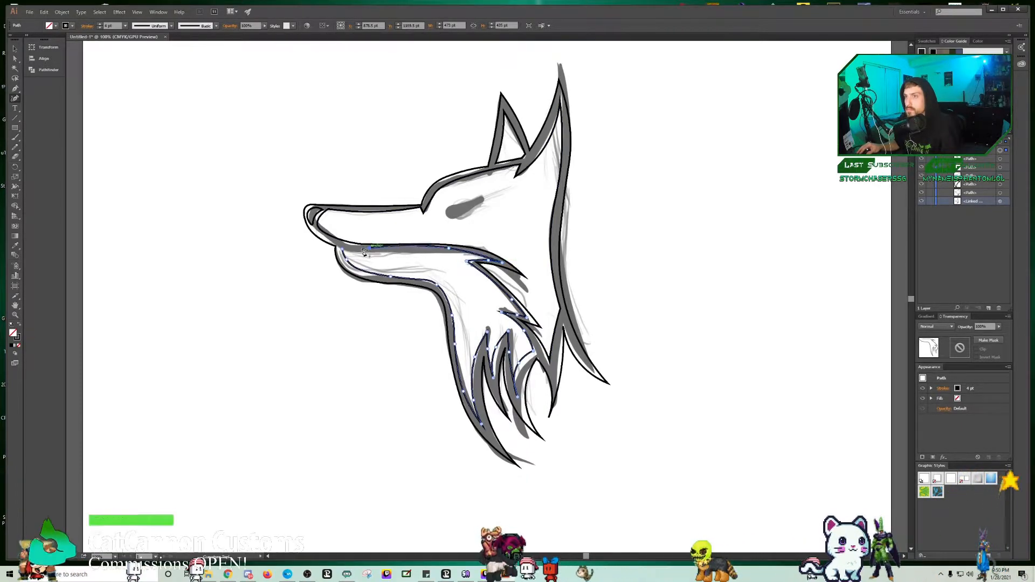
left_click(370, 252)
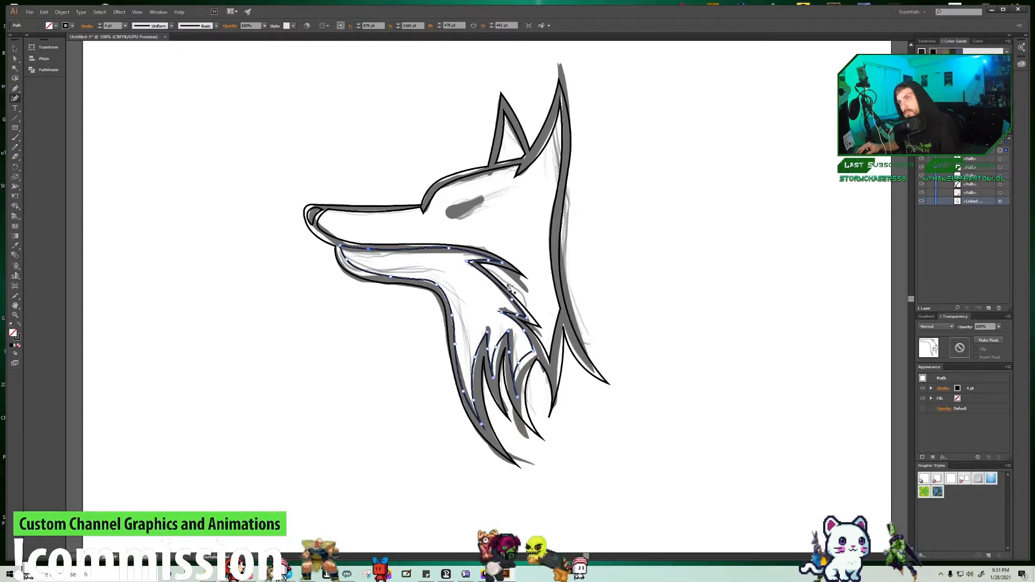
Step: Try deleting the linked sketch to check the line art, and undo the deletion
left_click(988, 202)
key("Delete")
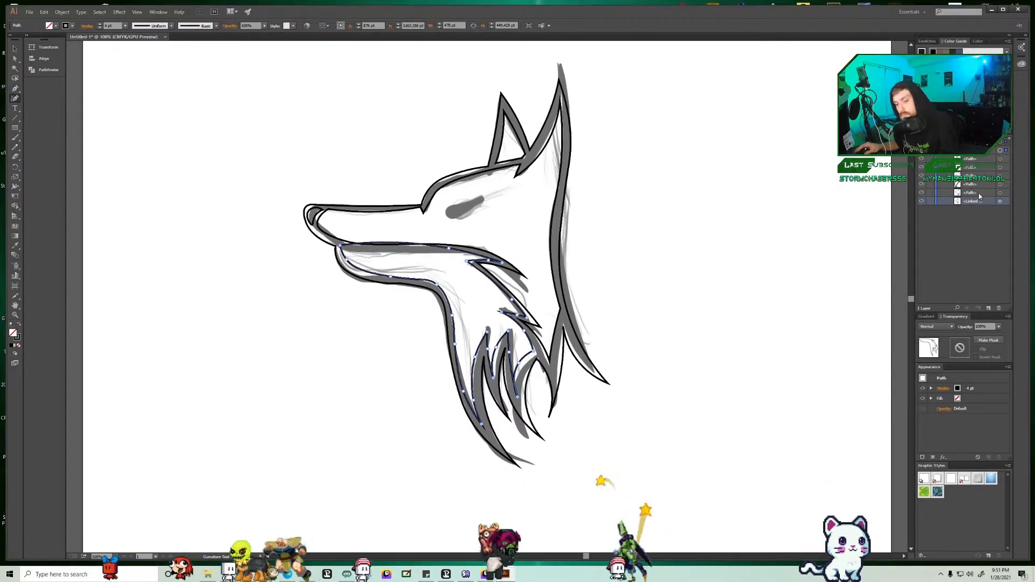
left_click(1001, 201)
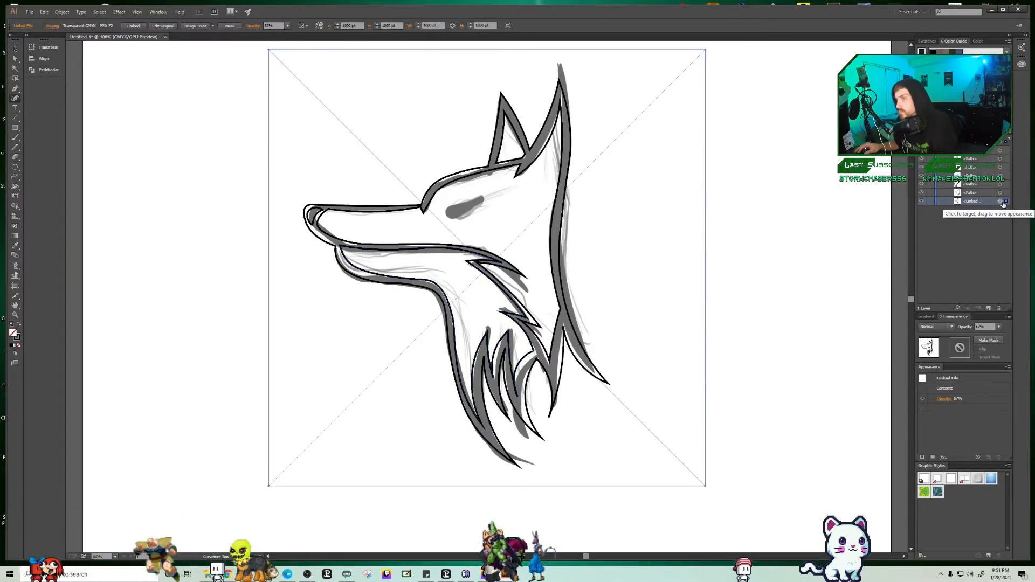
key("Delete")
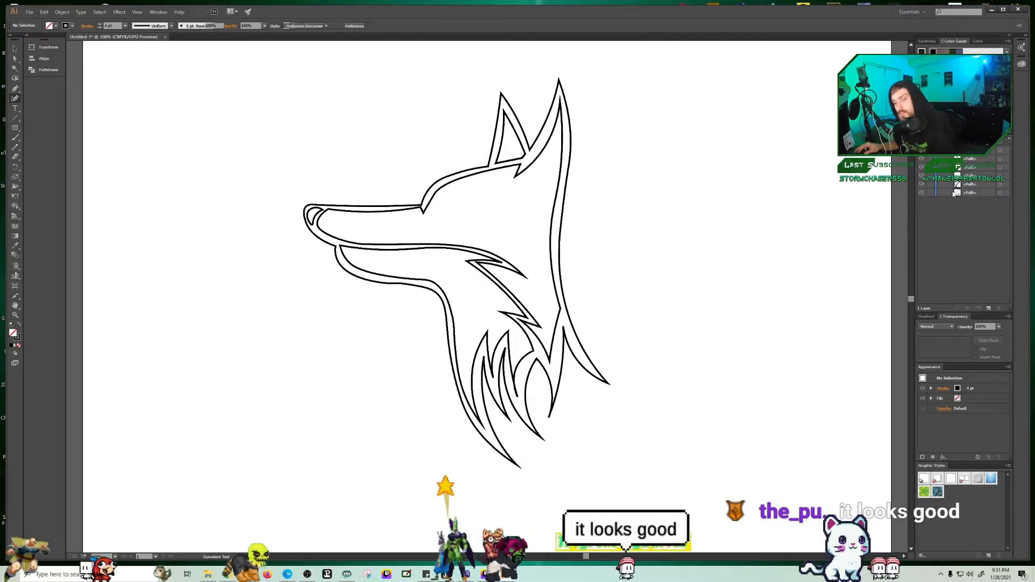
key("ctrl+z")
Step: Trace the eye as a narrow closed teardrop shape, and delete the linked sketch
left_click_drag(455, 209, 483, 205)
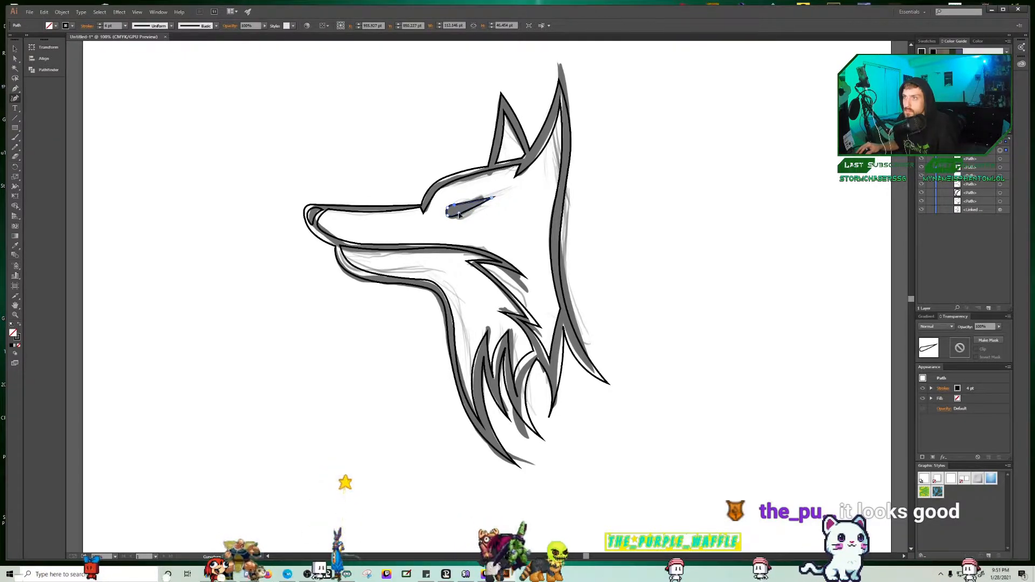
left_click_drag(459, 214, 459, 212)
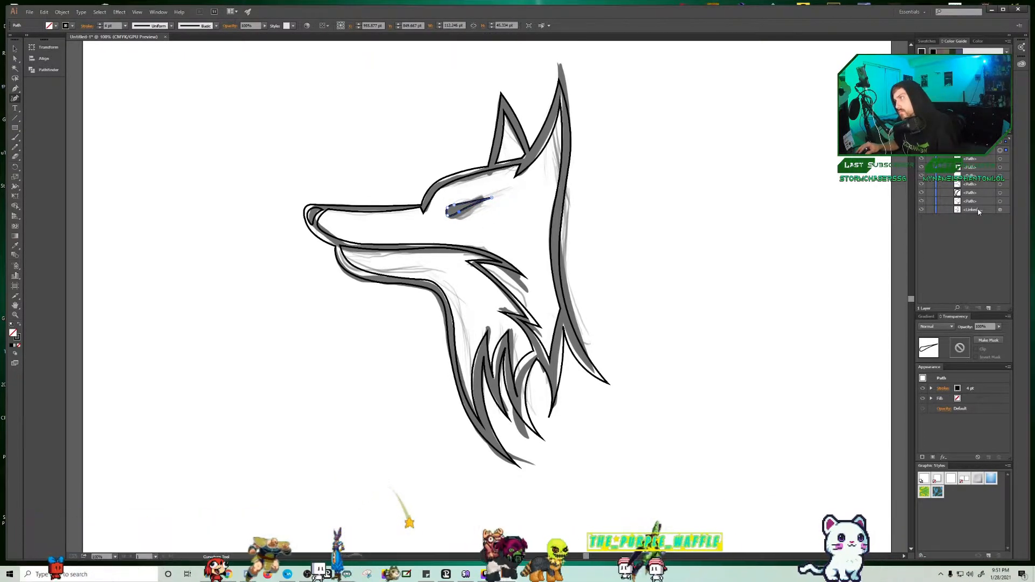
left_click(1001, 209)
key("Delete")
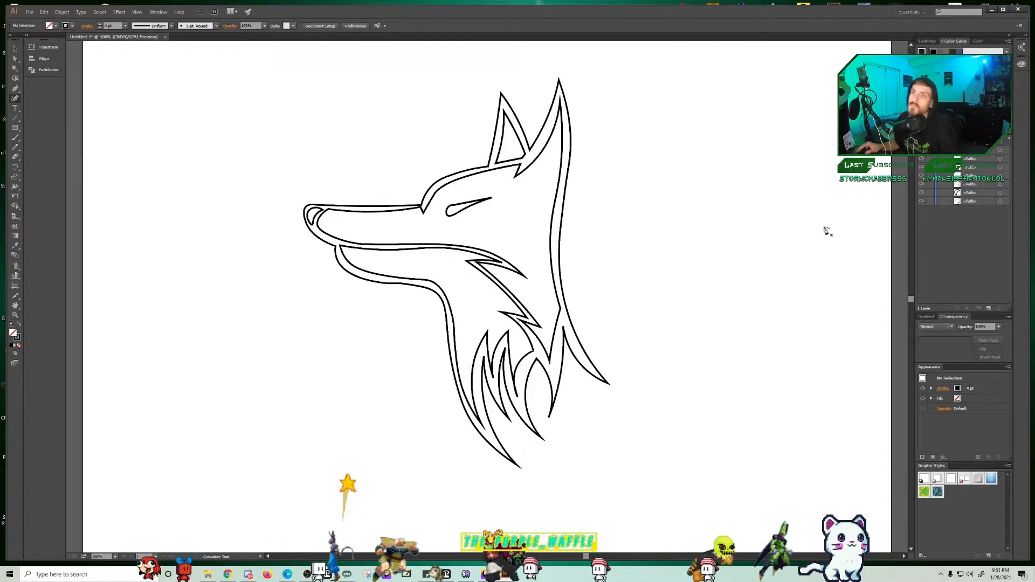
Step: Swap fill and stroke on all head paths to make them solid black, and clear the enclosed interior areas with Shape Builder
key("v")
left_click_drag(212, 51, 755, 453)
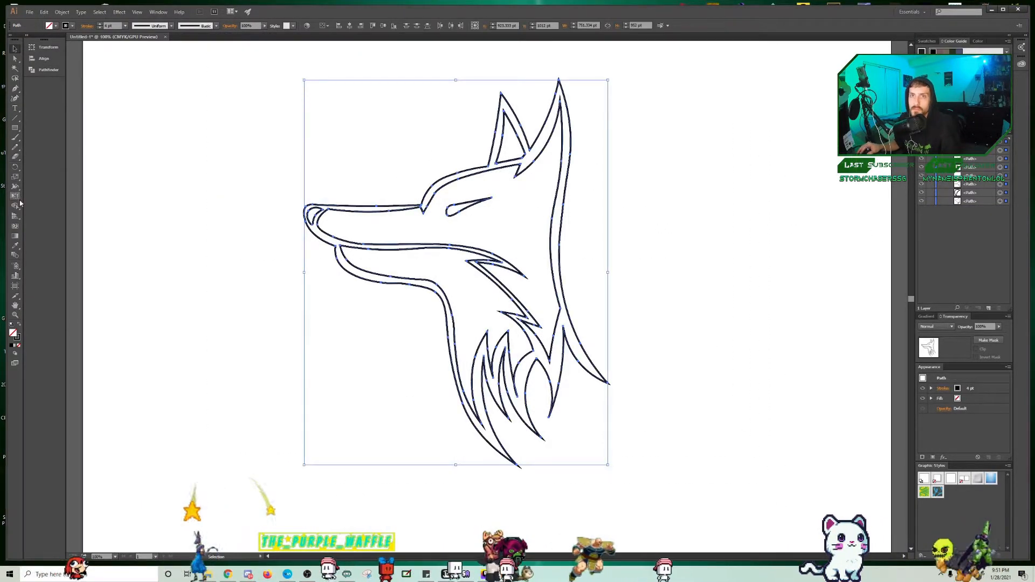
left_click(19, 324)
left_click(15, 206)
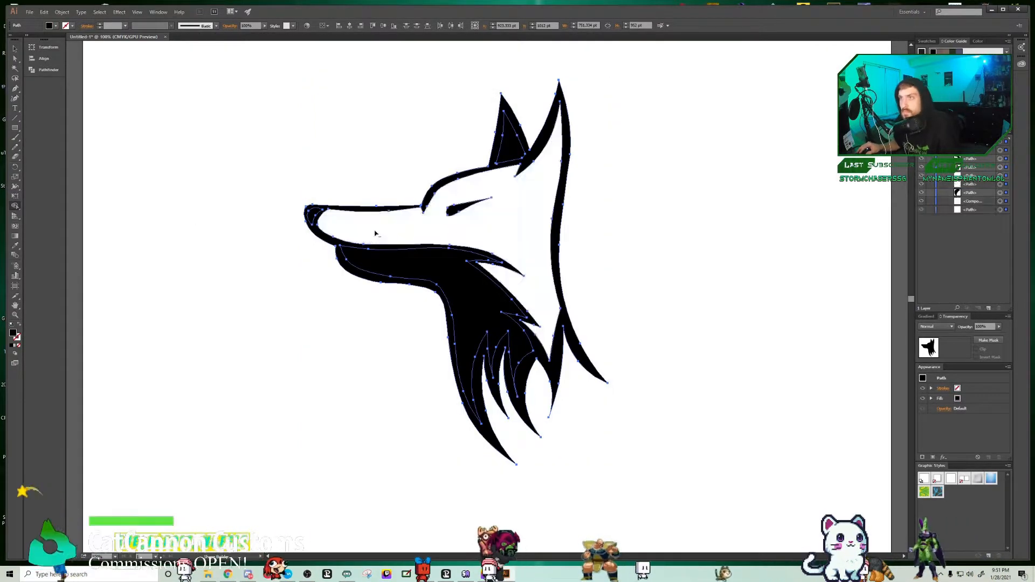
left_click(375, 233, "alt")
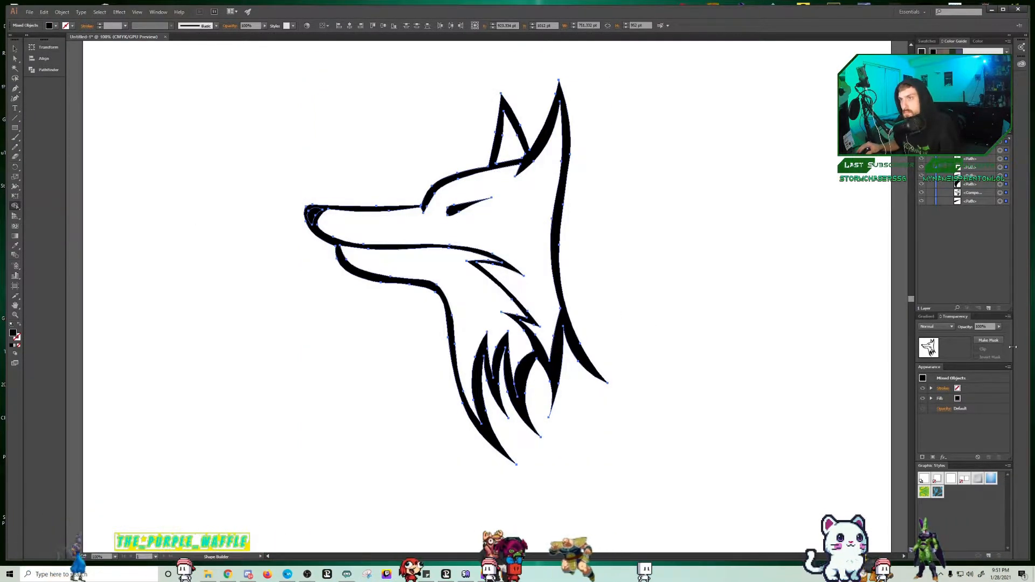
Step: With the Blob Brush, paint the upper edge of the muzzle in a deeper orange on the layer beneath the line art
left_click(16, 137)
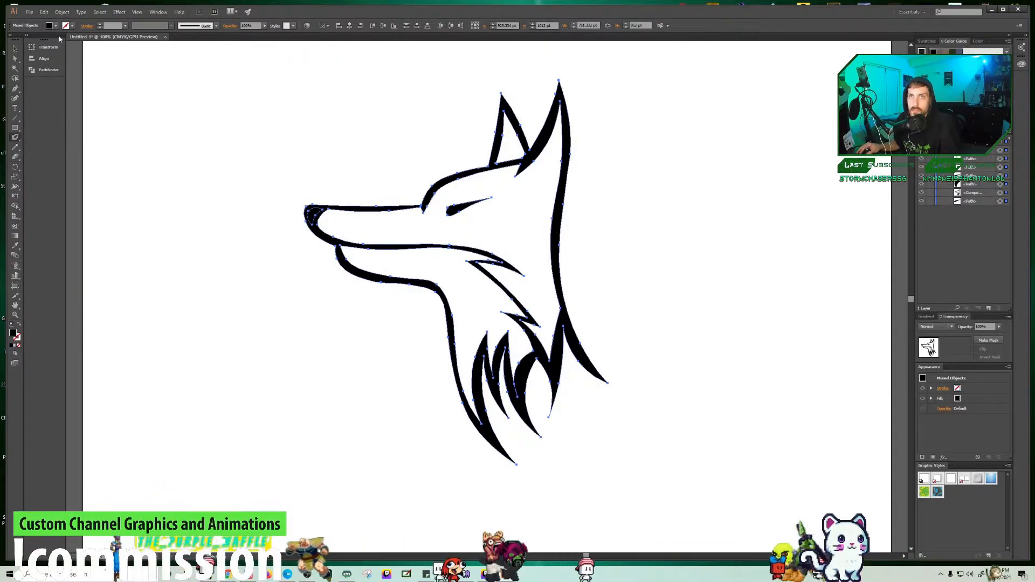
left_click_drag(327, 209, 377, 218)
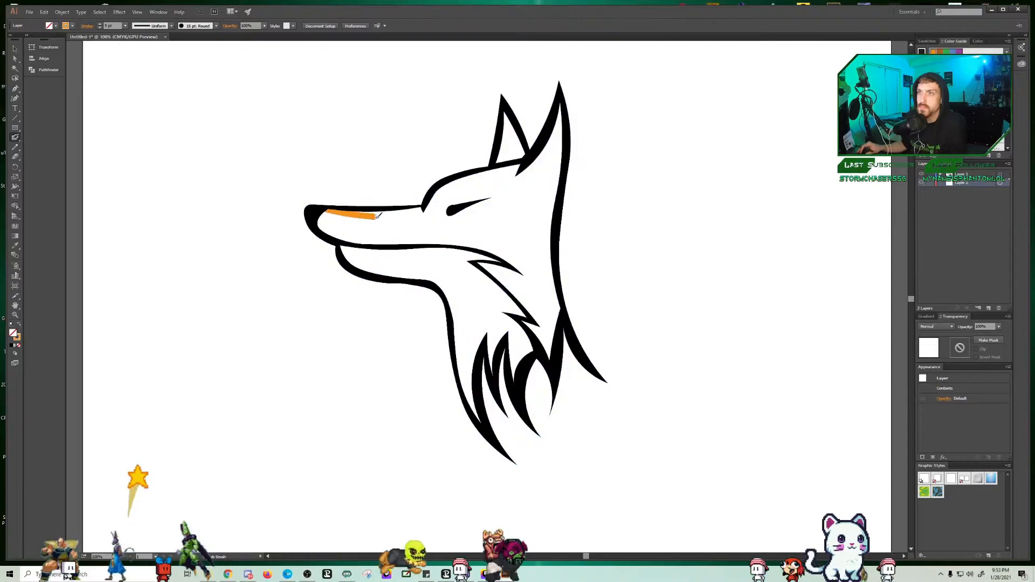
left_click(65, 26)
left_click(17, 69)
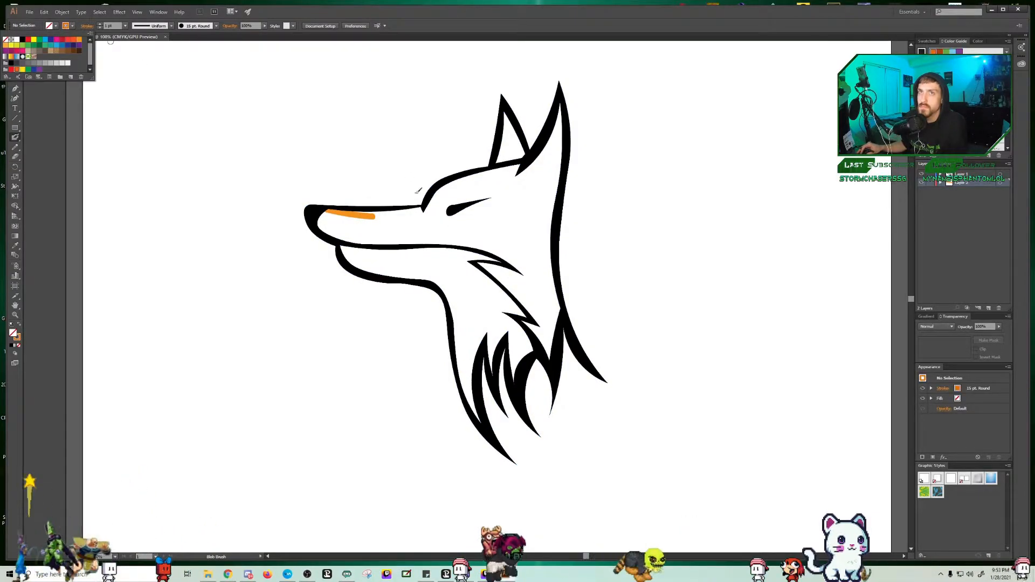
left_click(324, 212)
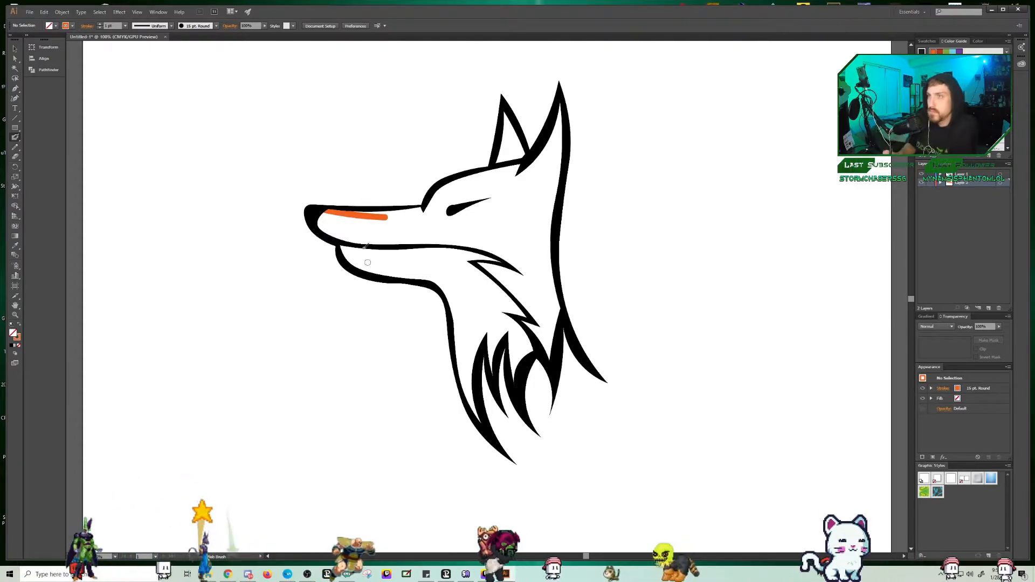
left_click_drag(366, 216, 420, 211)
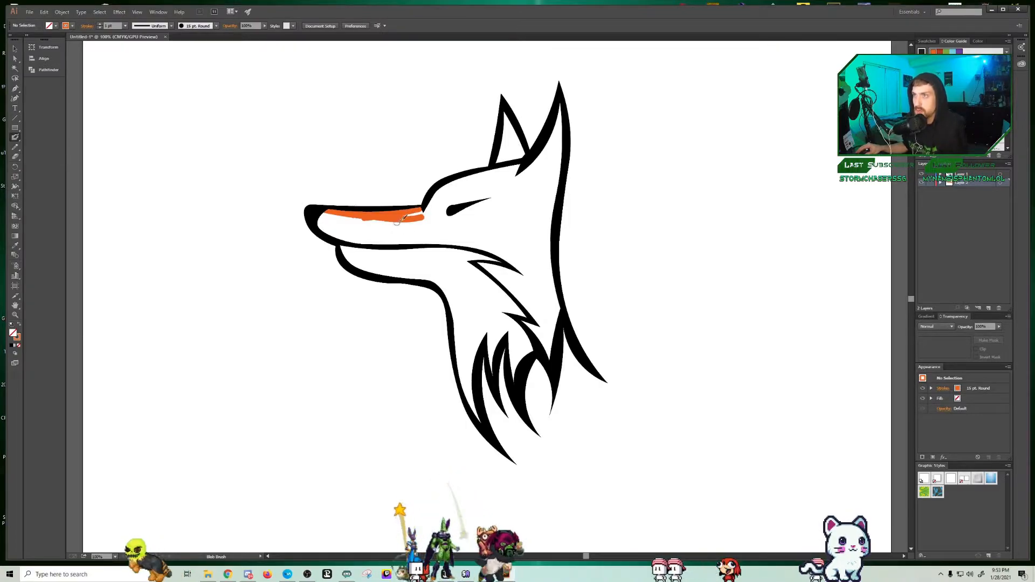
Step: Continue the orange edging along the brow, ears, back of the neck, cheek fur and mouth line, adding a stroke below the eye
left_click_drag(432, 206, 498, 160)
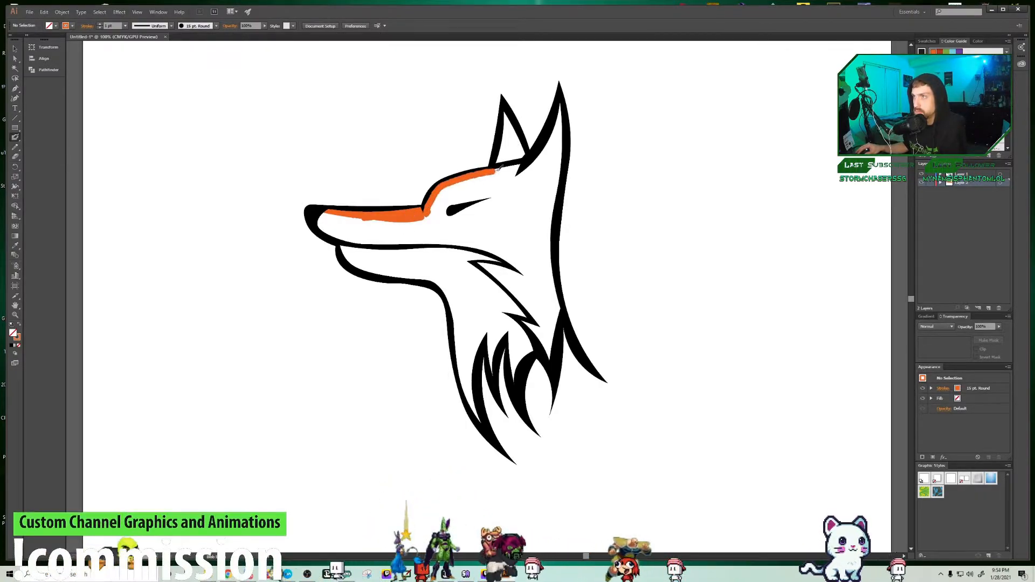
mouse_move(509, 116)
left_mouse_down()
mouse_move(533, 166)
mouse_move(563, 100)
mouse_move(562, 168)
left_mouse_up()
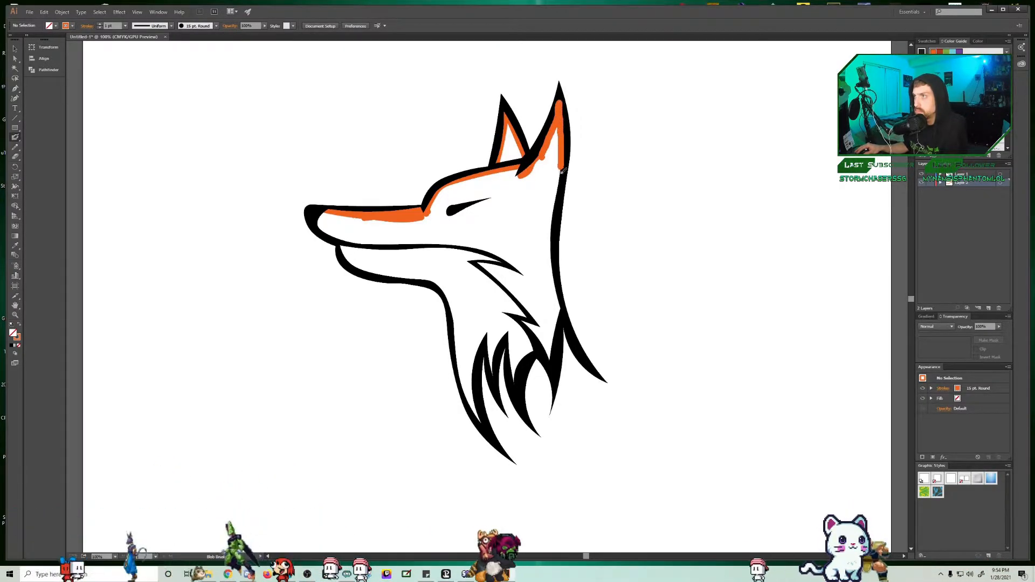
mouse_move(553, 263)
left_mouse_down()
mouse_move(551, 350)
mouse_move(545, 336)
left_mouse_up()
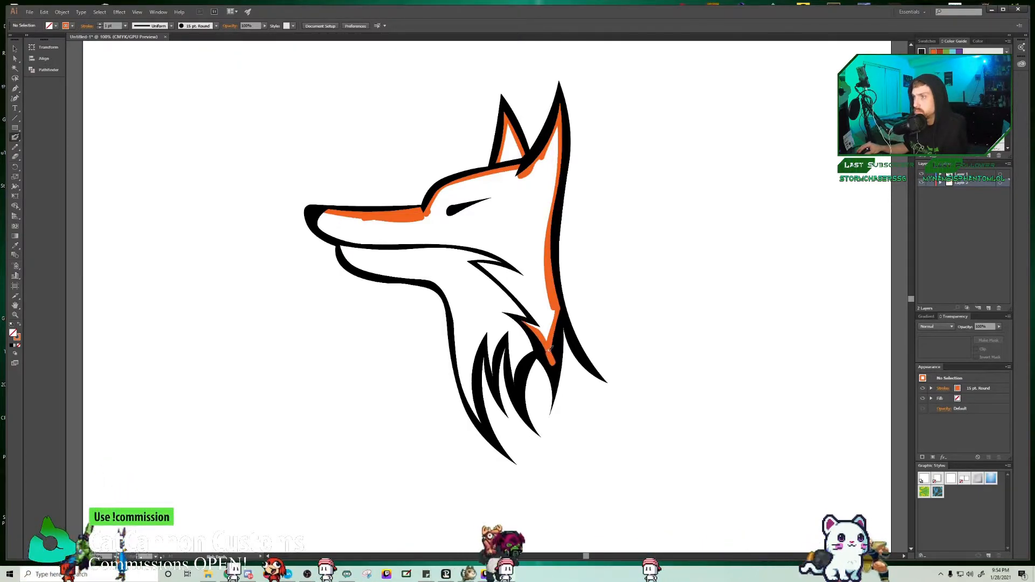
mouse_move(528, 324)
left_mouse_down()
mouse_move(547, 339)
mouse_move(483, 263)
left_mouse_up()
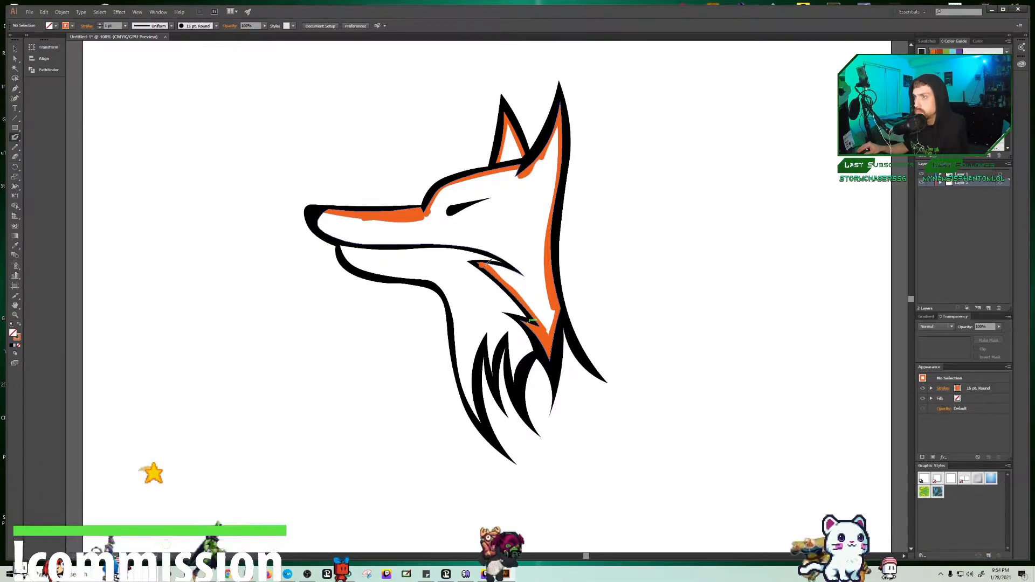
mouse_move(516, 260)
left_mouse_down()
mouse_move(465, 241)
mouse_move(374, 244)
mouse_move(326, 212)
left_mouse_up()
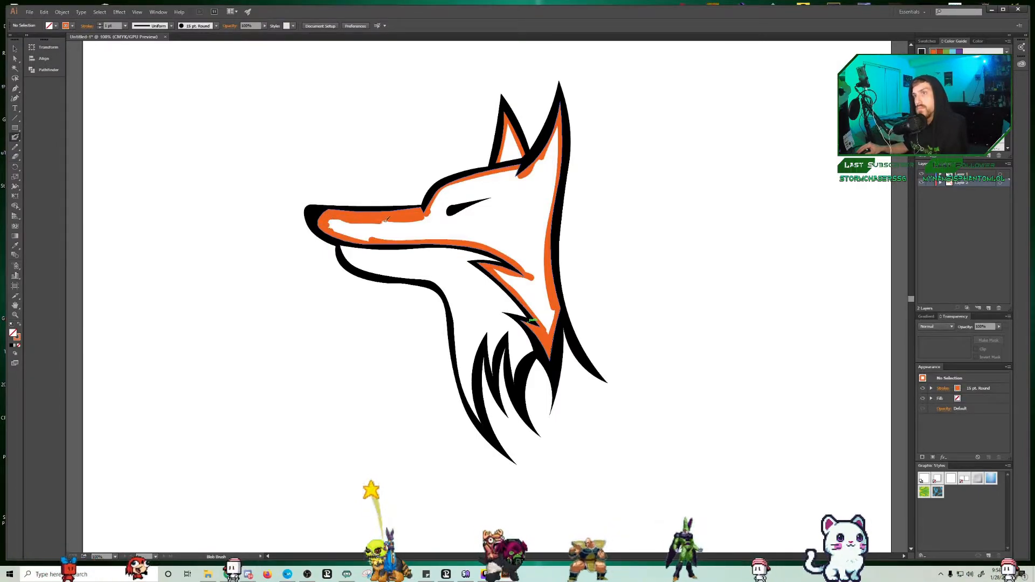
left_click_drag(429, 217, 475, 228)
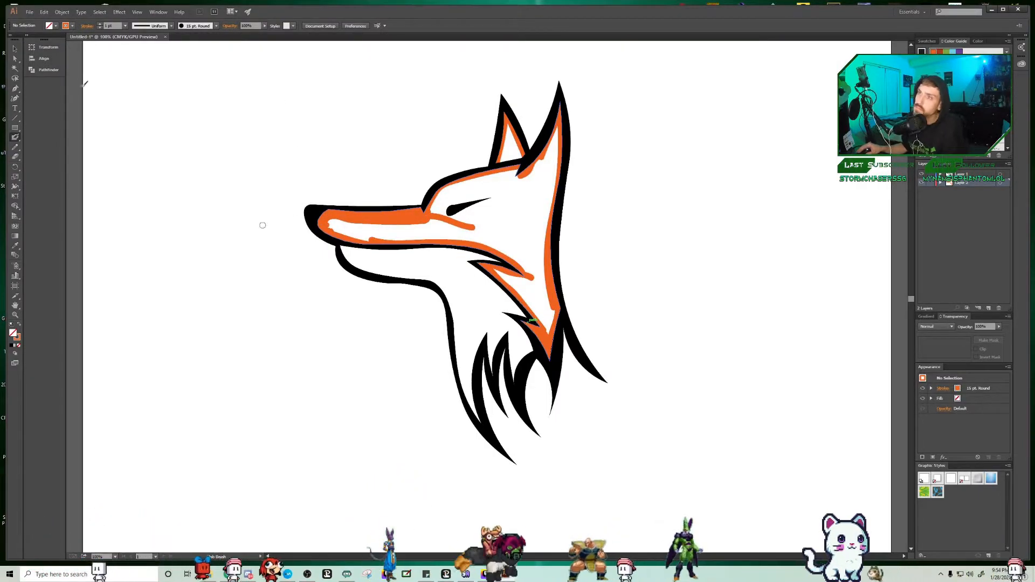
Step: Switch the brush to light grey and edge the lower jaw, throat and neck fur inside the black contour
left_click(72, 26)
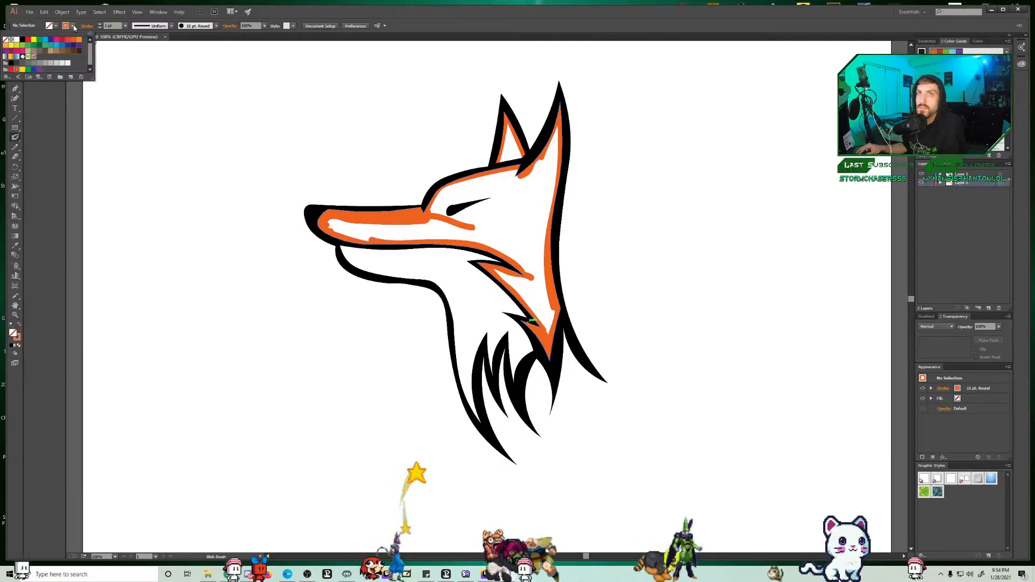
left_click(65, 63)
mouse_move(427, 279)
left_mouse_down()
mouse_move(362, 264)
mouse_move(342, 246)
mouse_move(381, 273)
mouse_move(445, 284)
mouse_move(482, 424)
left_mouse_up()
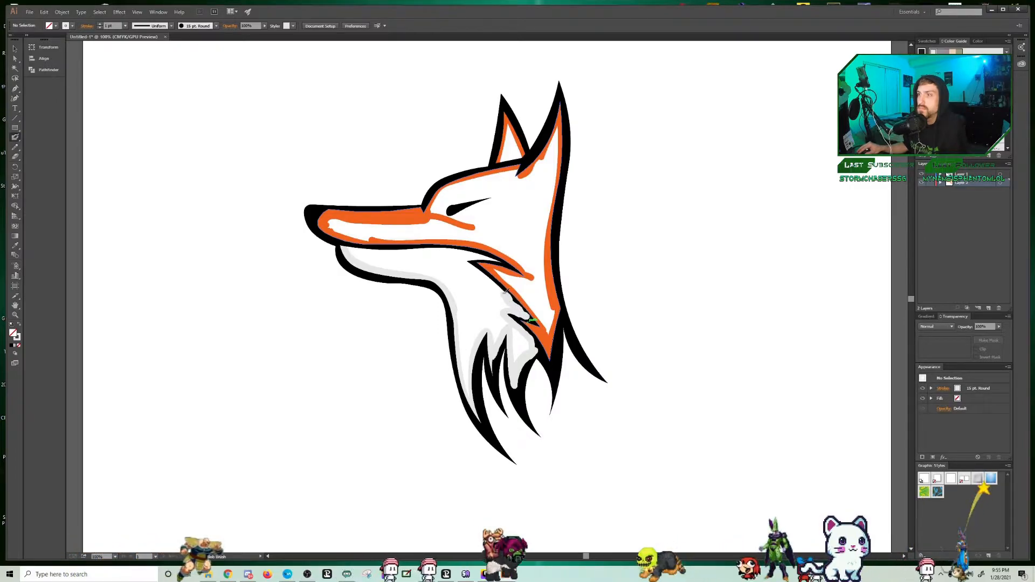
left_click_drag(466, 261, 476, 268)
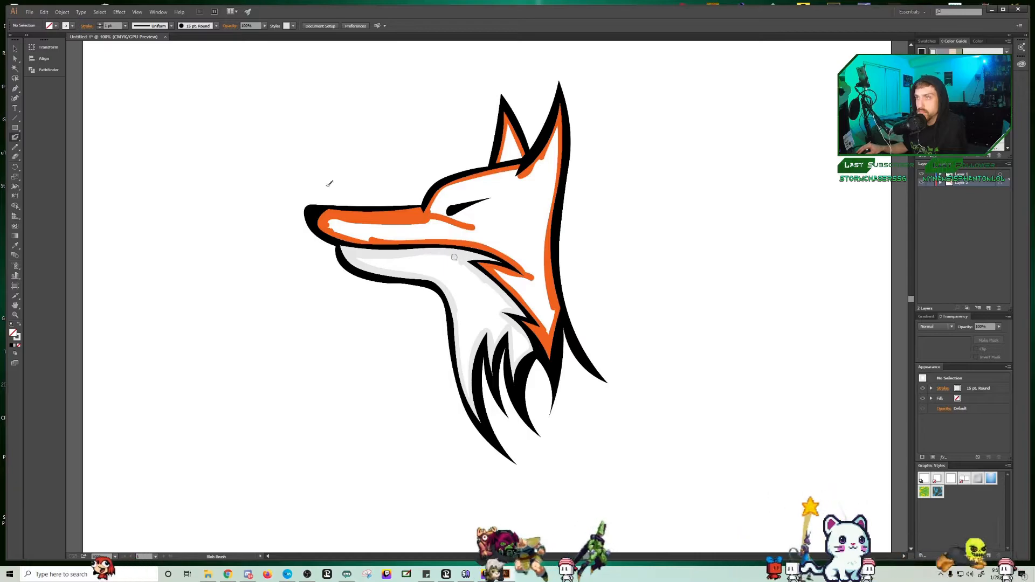
Step: Enlarge the brush and fill the lower jaw, throat and neck with light grey, undoing the stray stroke near the fur tufts
left_click(100, 24)
left_click(100, 24)
mouse_move(357, 259)
left_mouse_down()
mouse_move(380, 270)
mouse_move(371, 260)
mouse_move(425, 262)
mouse_move(475, 281)
left_mouse_up()
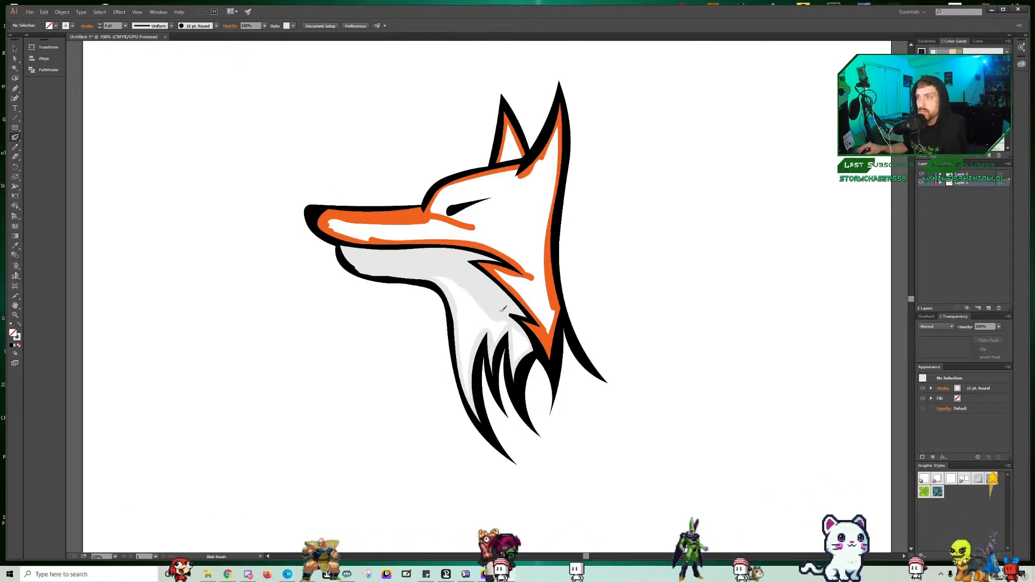
left_click_drag(518, 357, 522, 346)
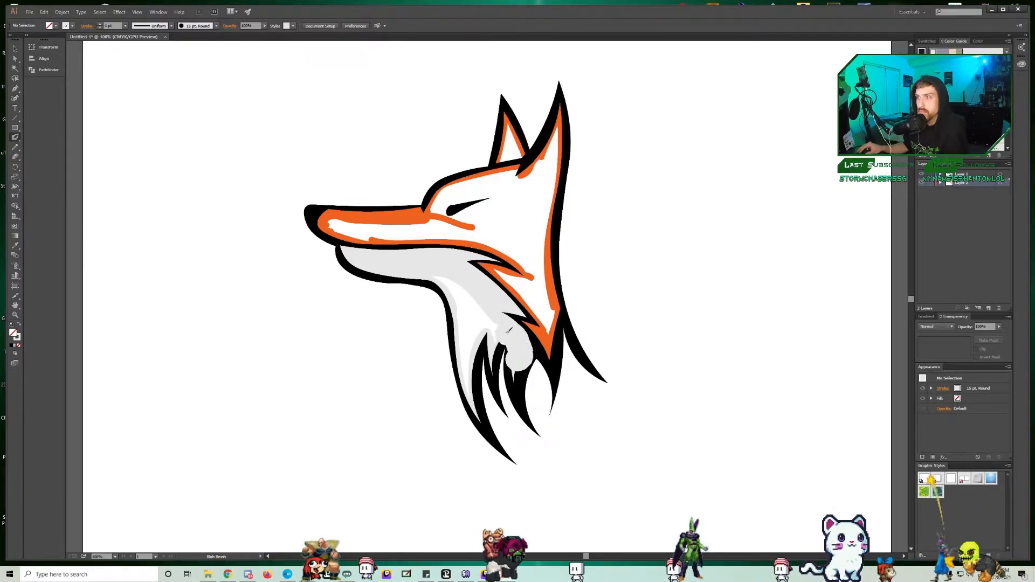
key("ctrl+z")
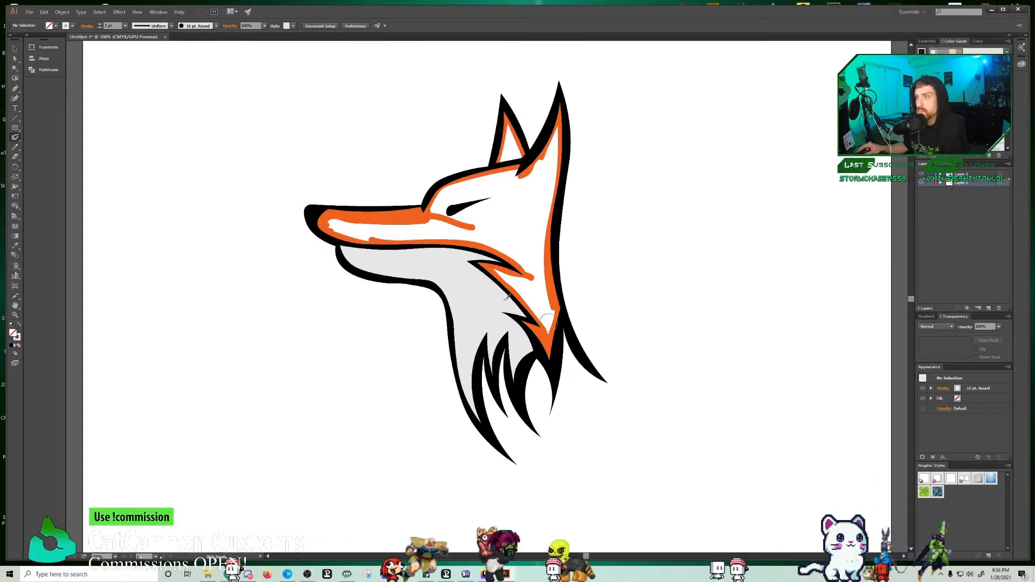
Step: Switch back to the deeper orange and fill the muzzle, cheek, forehead and both ears completely
left_click(3, 54)
mouse_move(334, 216)
left_mouse_down()
mouse_move(380, 228)
mouse_move(367, 232)
mouse_move(448, 220)
mouse_move(512, 230)
mouse_move(425, 239)
mouse_move(524, 251)
mouse_move(474, 224)
mouse_move(500, 234)
mouse_move(535, 261)
mouse_move(505, 272)
left_mouse_up()
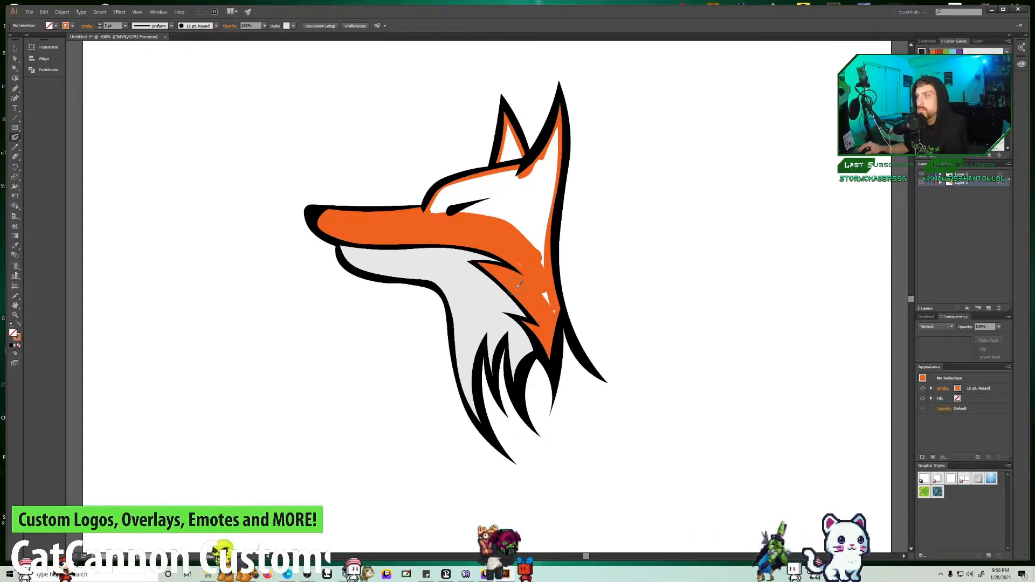
left_click_drag(553, 317, 522, 265)
mouse_move(560, 130)
left_mouse_down()
mouse_move(533, 188)
mouse_move(520, 208)
left_mouse_up()
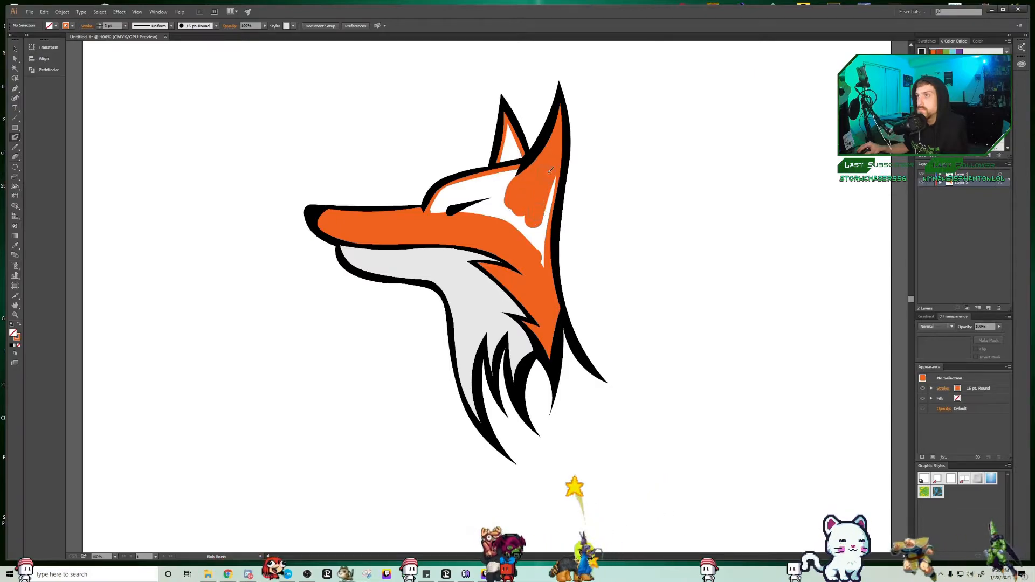
left_click_drag(548, 173, 541, 234)
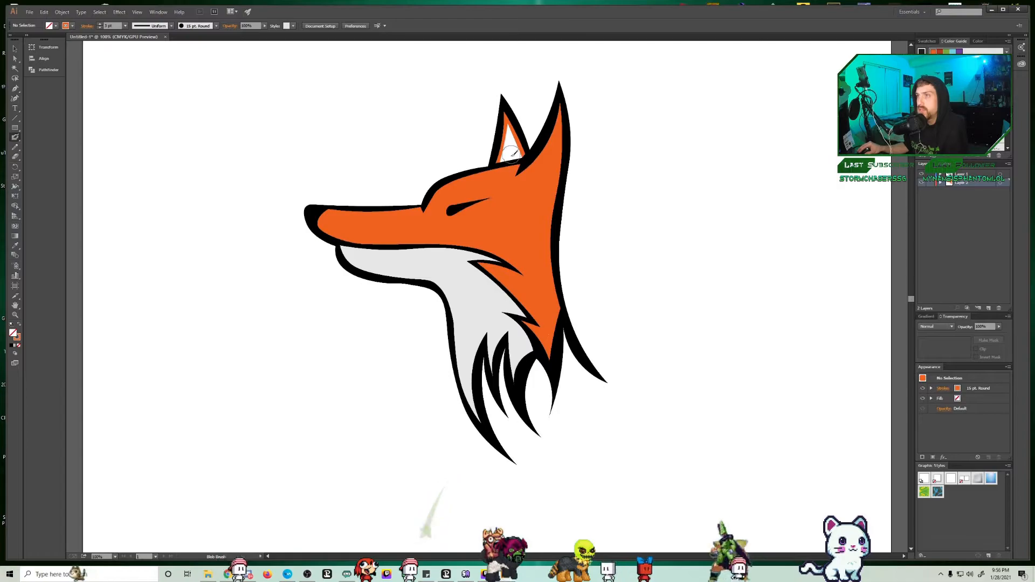
scroll(504, 264, "down", 1)
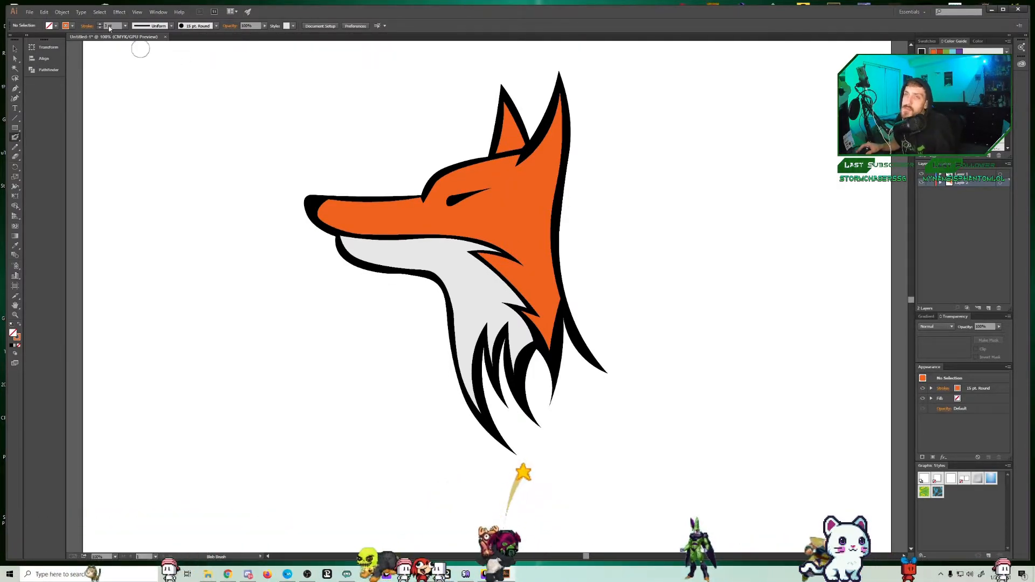
Step: With the Curvature tool, start a shadow outline from the nose along the lower muzzle and cheek to the neck fur tufts
left_click(318, 221)
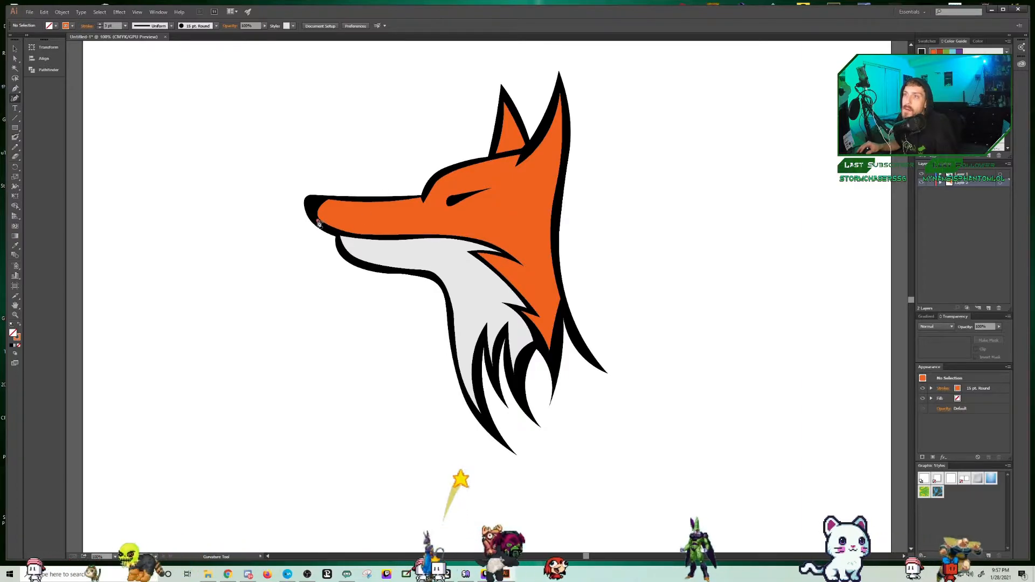
left_click(349, 227)
left_click(422, 228)
left_click(486, 229)
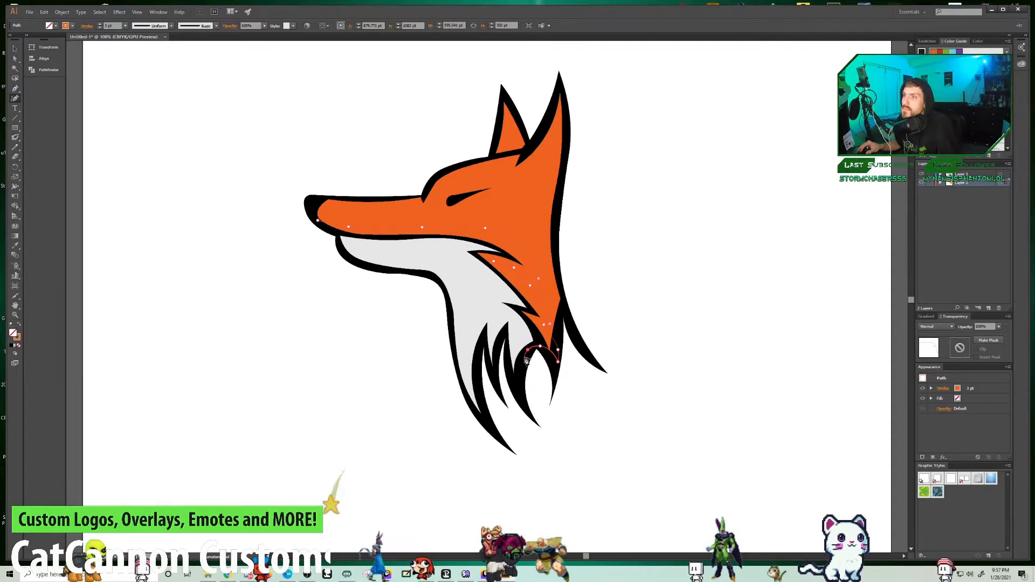
left_click(506, 330)
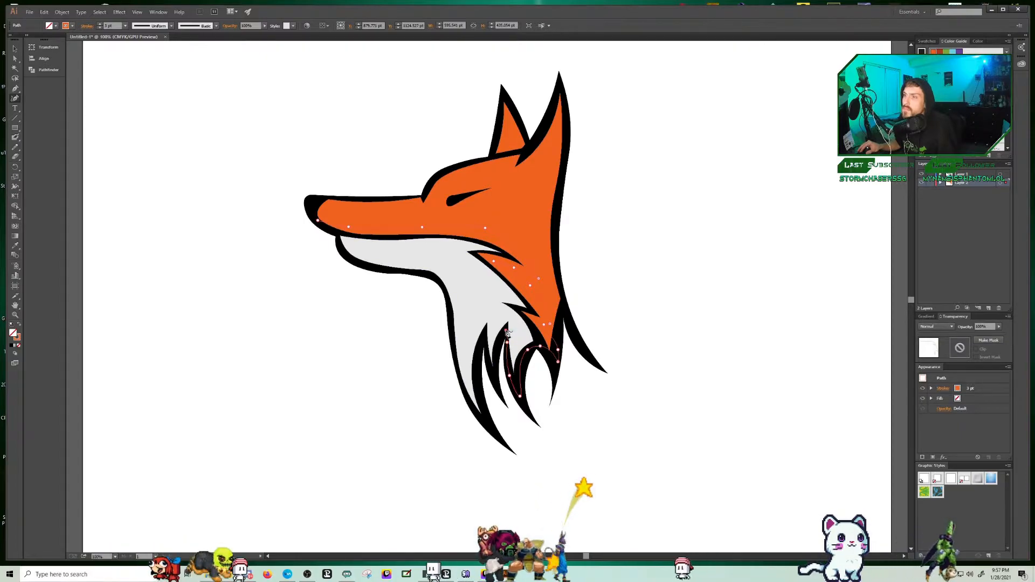
Step: Continue the shadow outline around the fur tufts and up through the throat and jaw, closing it and adjusting it at the chin
left_click(498, 349)
left_click(495, 377)
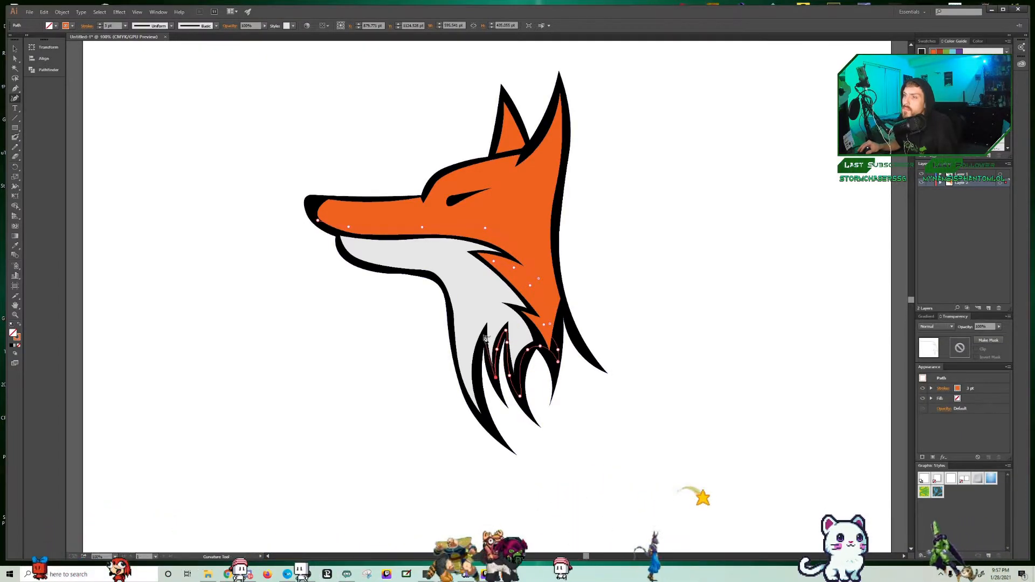
left_click(478, 367)
left_click(487, 418)
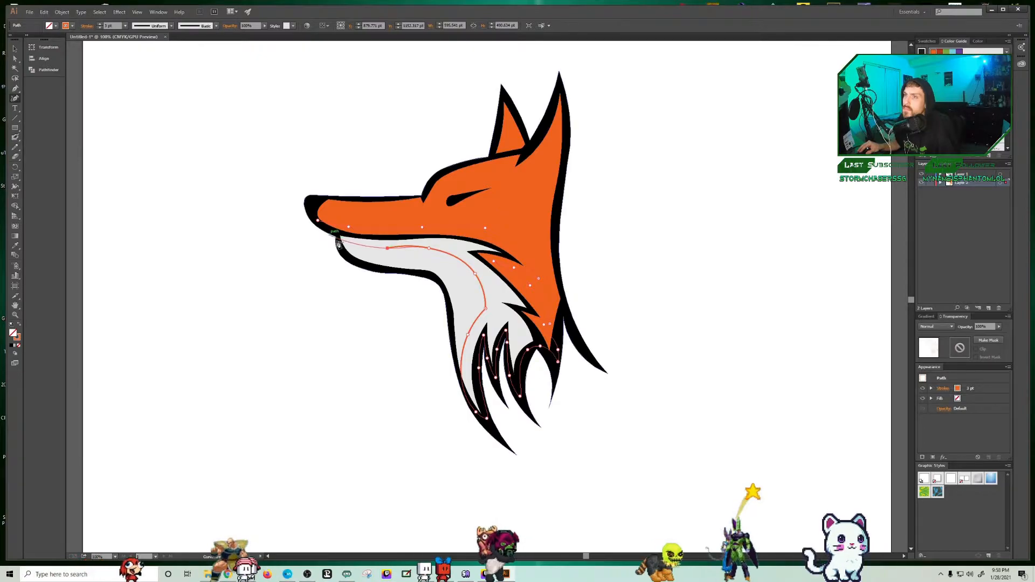
left_click(317, 220)
left_click(352, 243)
mouse_move(353, 244)
left_mouse_down()
mouse_move(359, 257)
mouse_move(340, 239)
left_mouse_up()
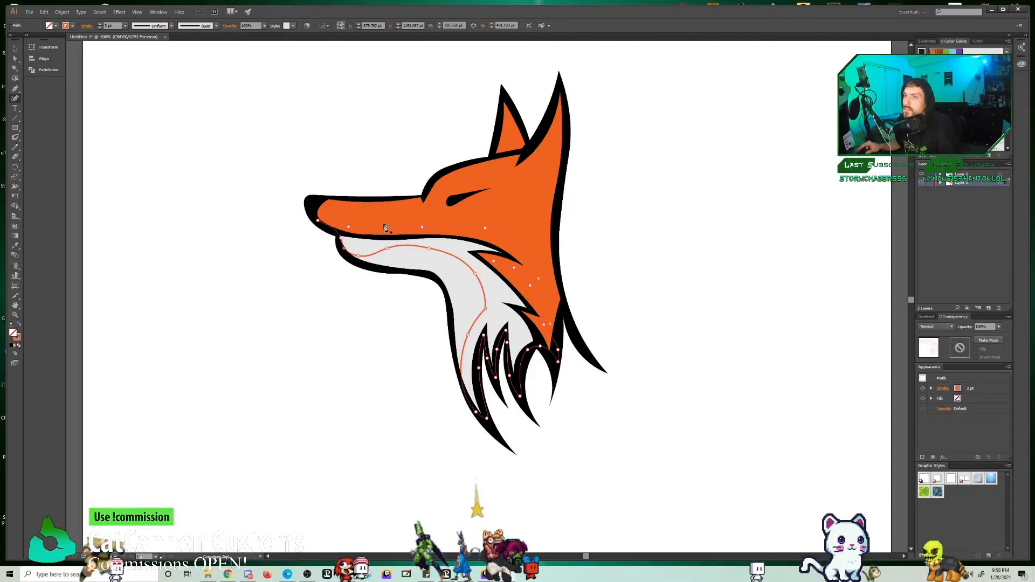
Step: Remove the shadow shape's stroke and fill it with black
left_click(72, 26)
left_click(6, 40)
left_click(56, 26)
left_click(22, 39)
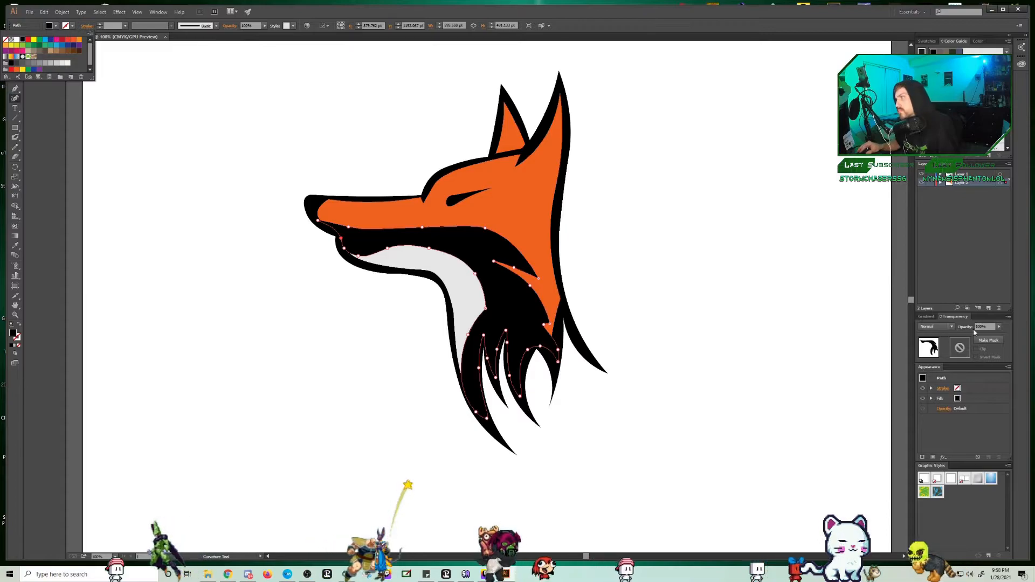
Step: Try the Soft Light and Hard Light blend modes on the shadow shape
left_click(936, 326)
left_click(936, 412)
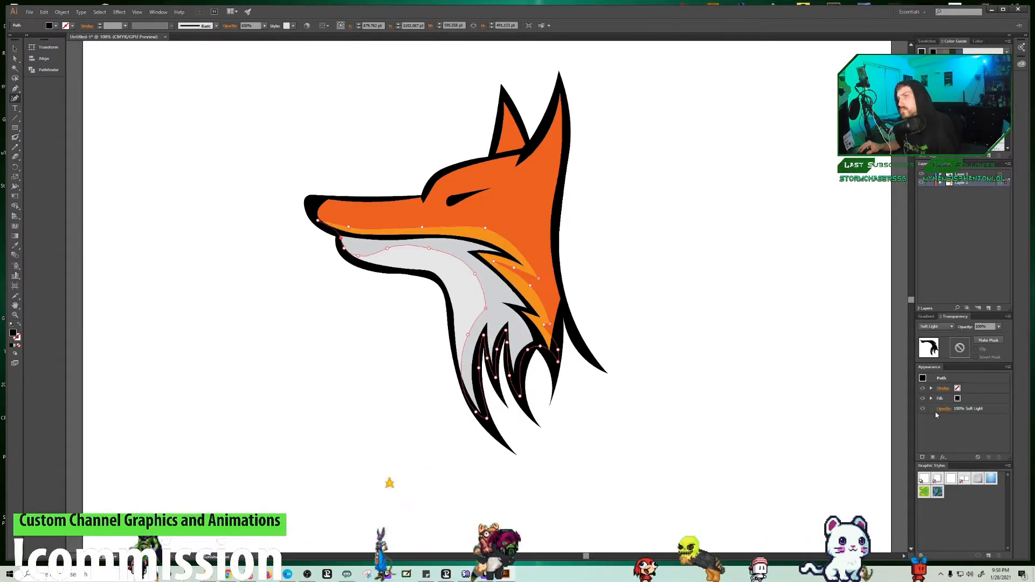
left_click(949, 326)
left_click(939, 421)
Step: Set the shadow shape's blend mode to Darken and lower its opacity to a subtle shade
left_click(954, 325)
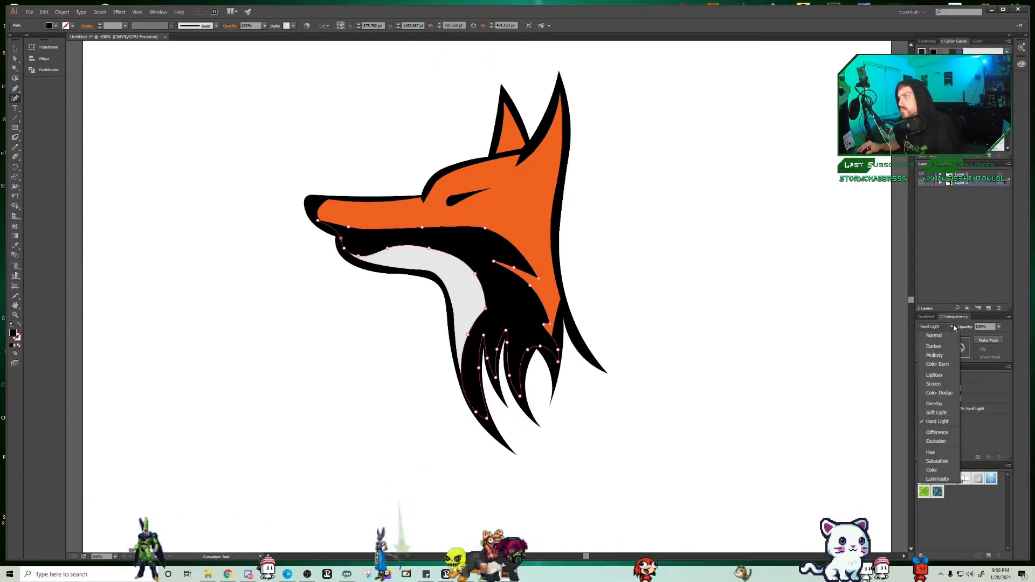
left_click(943, 347)
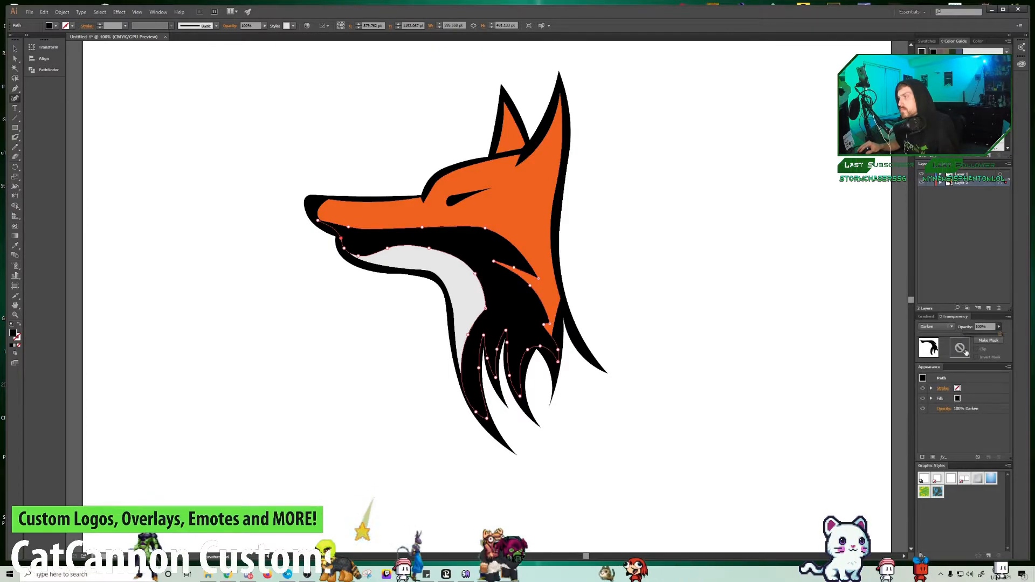
left_click_drag(984, 338, 970, 336)
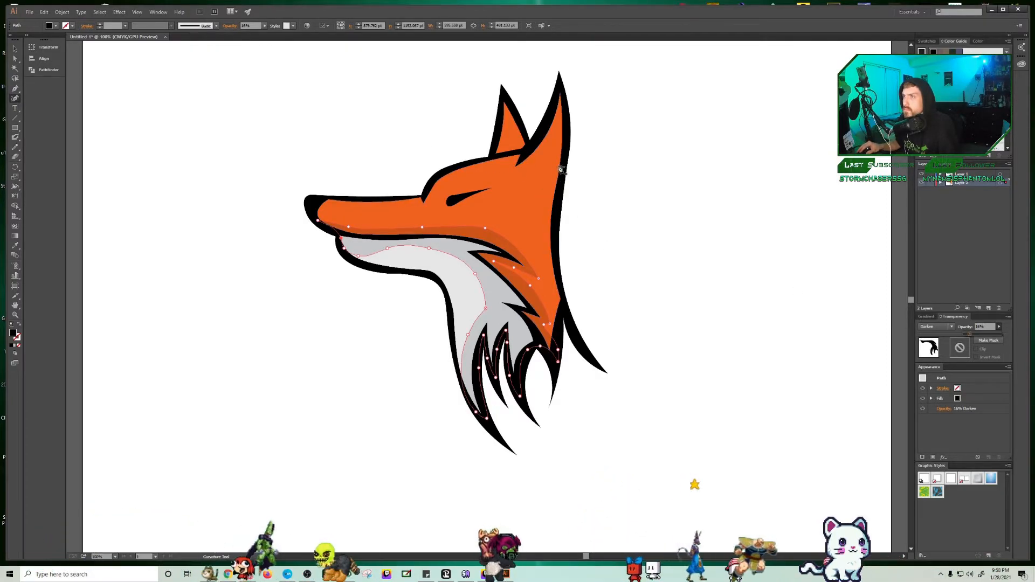
Step: Trace a second, narrow black shadow shape down the back edge of the large ear and neck, and adjust its tip point
left_click(557, 91)
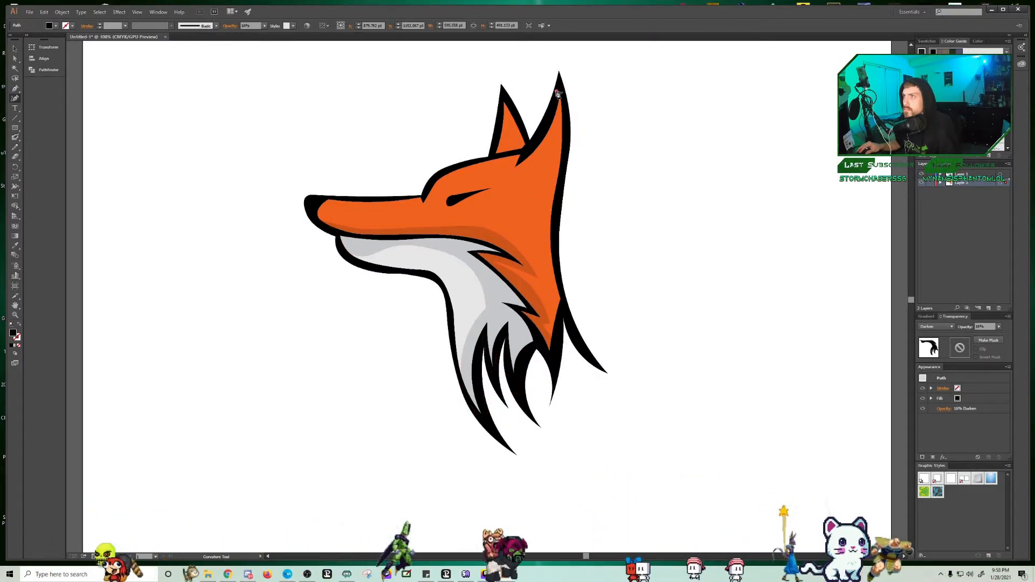
left_click(557, 152)
left_click(543, 209)
left_click(556, 266)
left_click(559, 196)
left_click(565, 161)
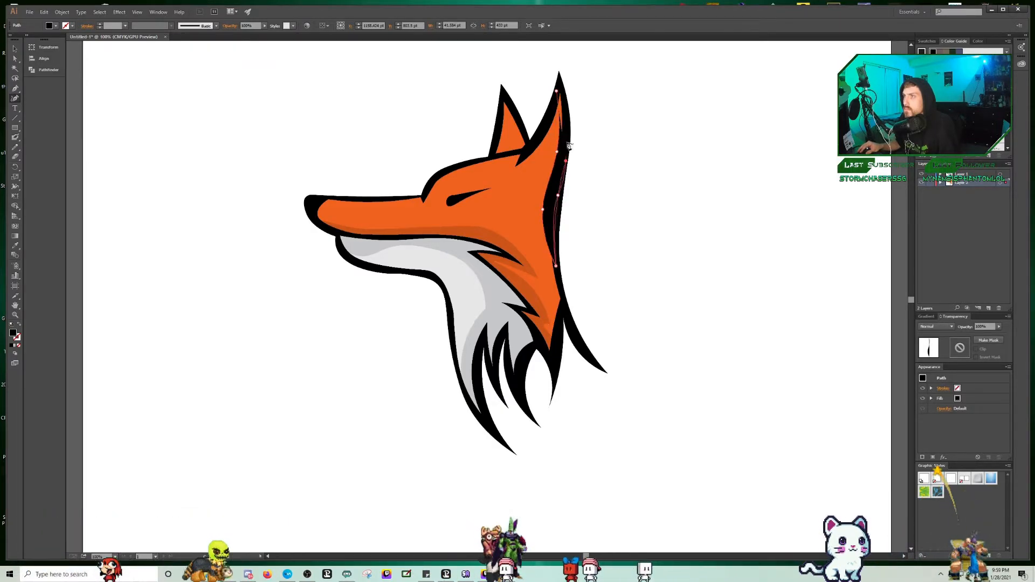
left_click(563, 99)
left_click_drag(556, 92, 560, 88)
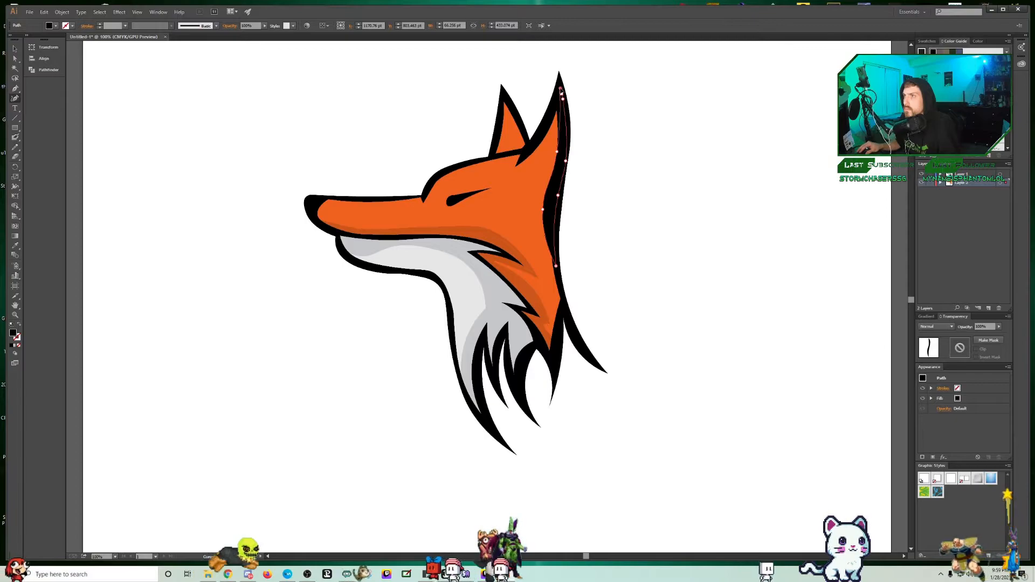
Step: Set the back-edge shadow shape's blend mode to Darken and its opacity to 40%
left_click(936, 326)
left_click(932, 345)
left_click(981, 326)
type("40")
key("Return")
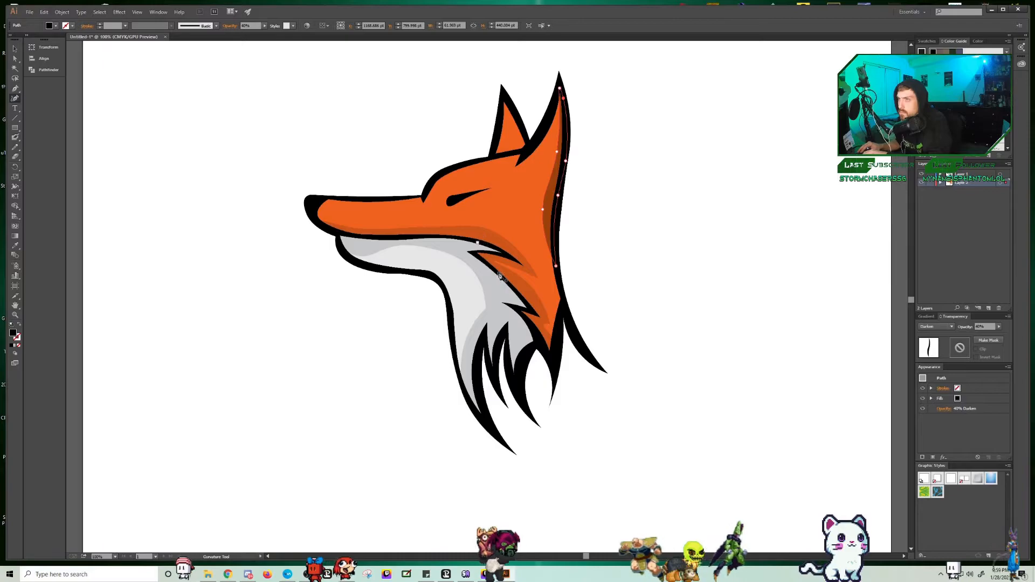
Step: Expand the colour layer and select the two shadow paths in turn to compare their opacity settings
left_click(941, 184)
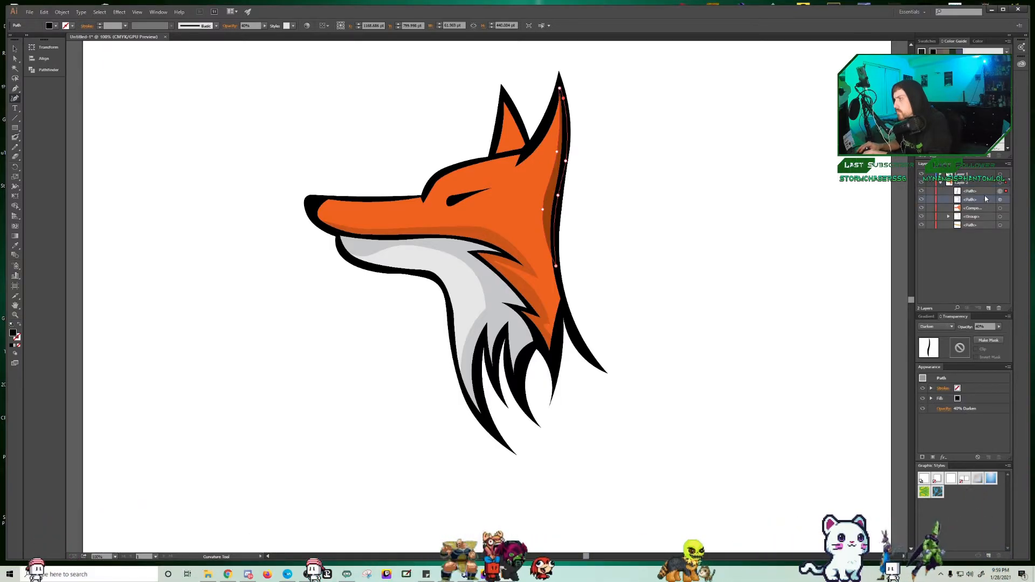
left_click(1005, 202)
left_click(1004, 192)
left_click(1003, 200)
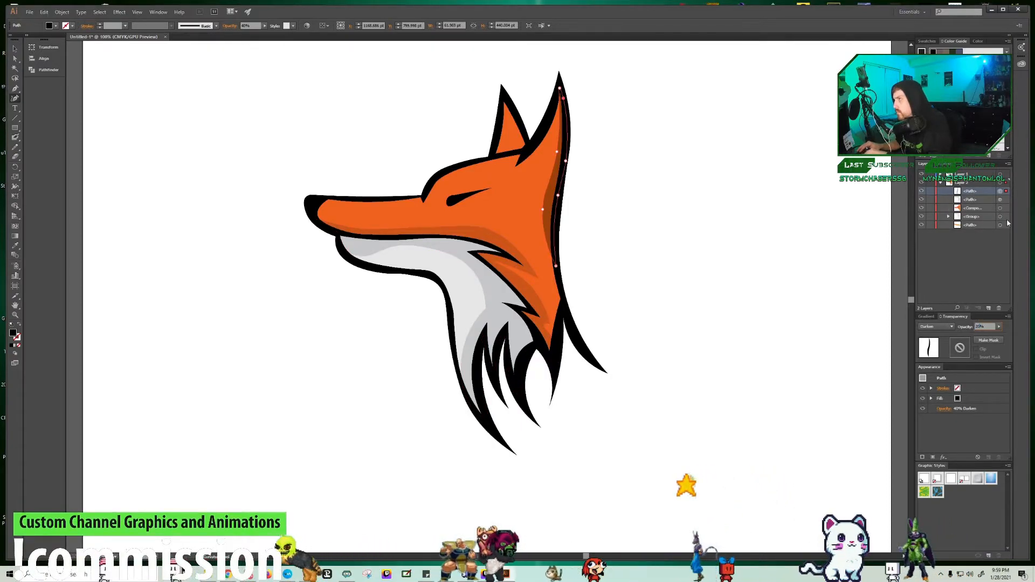
left_click(1003, 200)
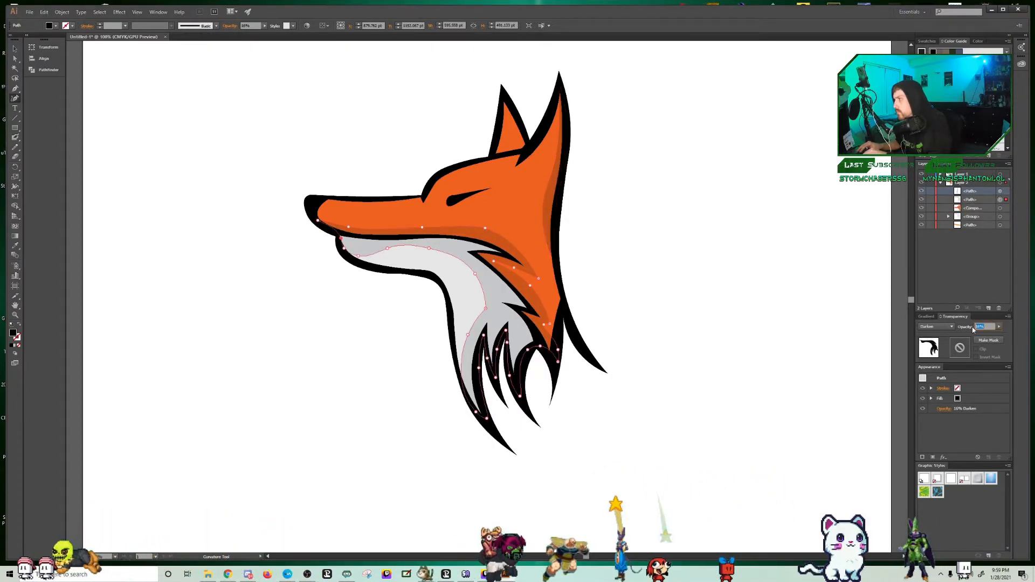
Step: Trace a black shadow shape along the back and base of the small ear and set it to Darken at 20% opacity
left_click(503, 99)
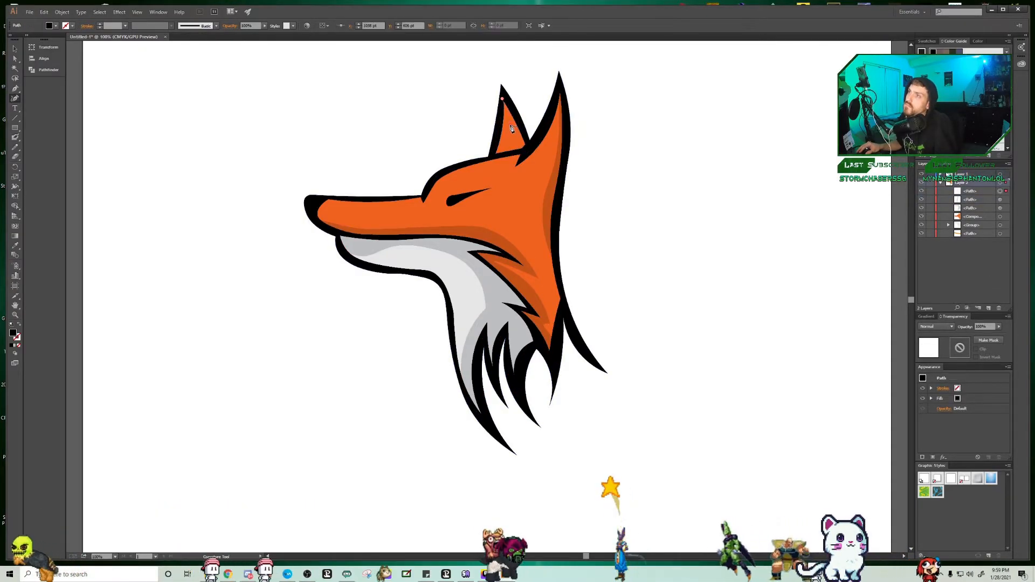
left_click(491, 158)
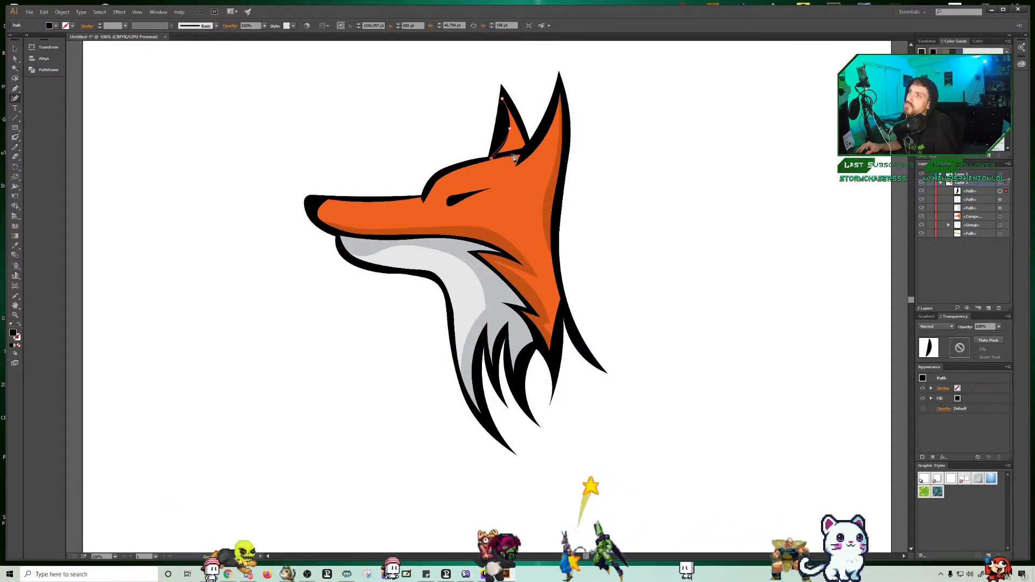
left_click(507, 156)
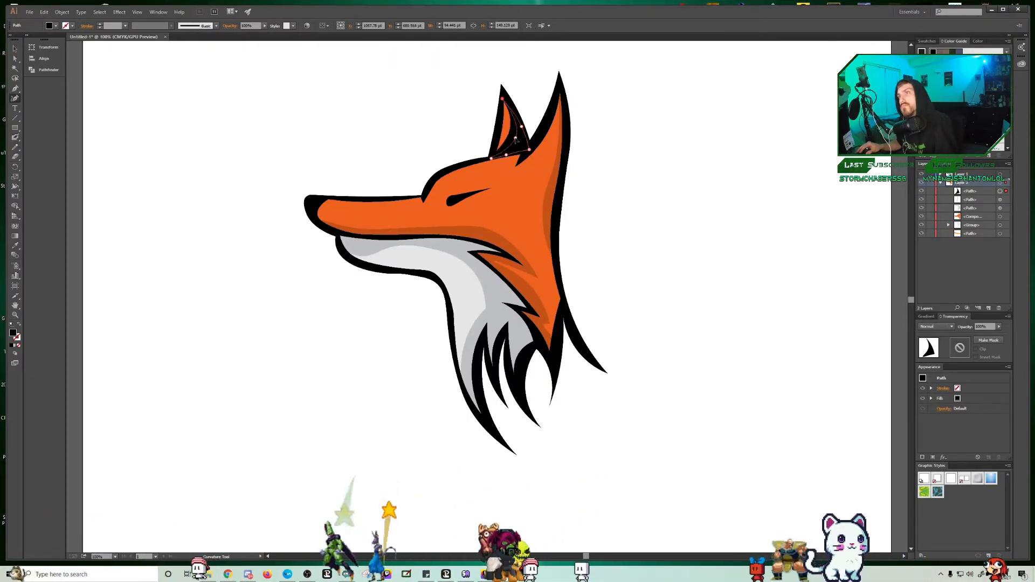
left_click(936, 327)
left_click(949, 339)
type("20")
key("Return")
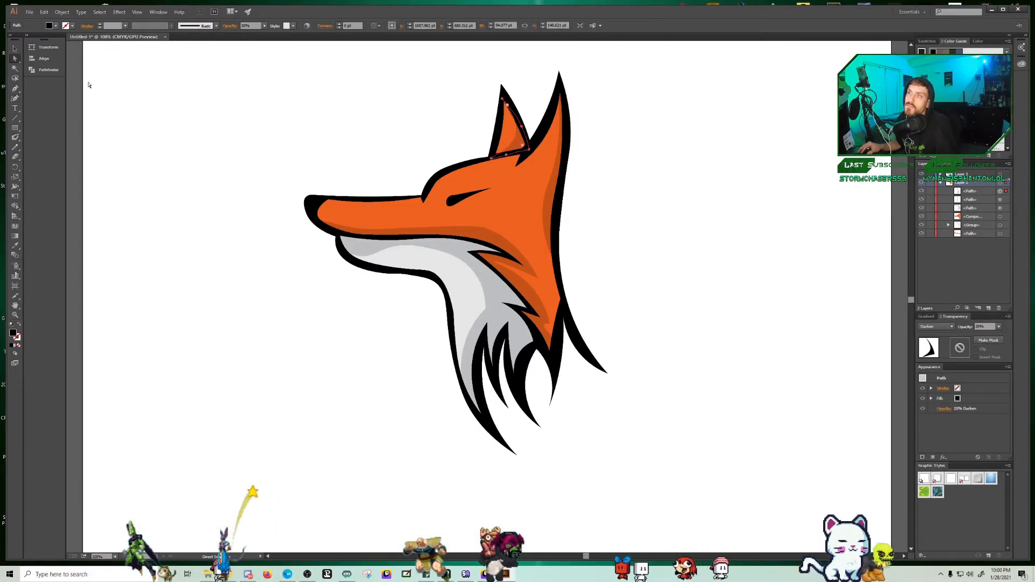
Step: Trace a closed black shadow shape around the eye, tapering to a point behind it
left_click(444, 199)
left_click(451, 214)
left_click(469, 205)
left_click(500, 189)
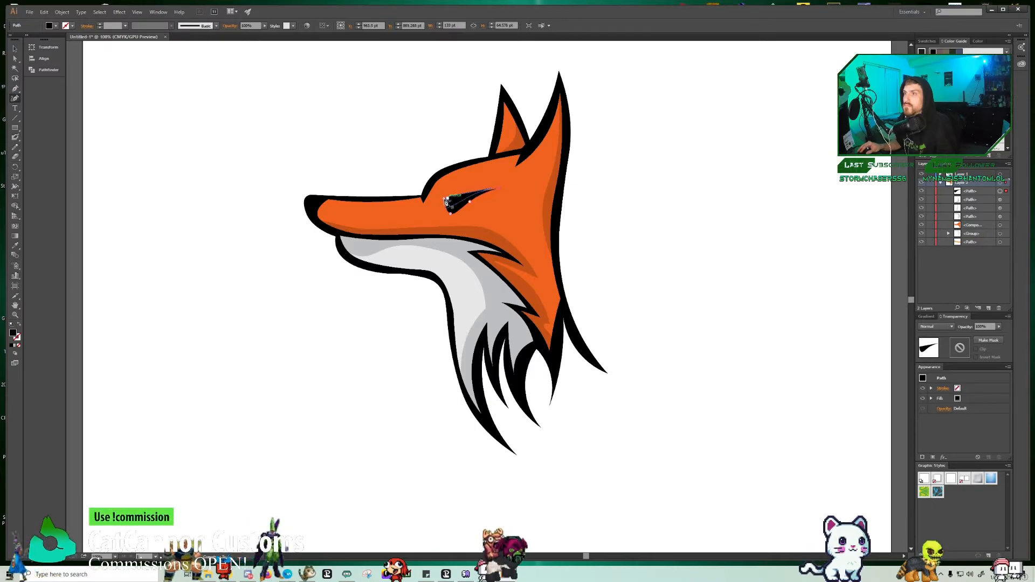
left_click(445, 201)
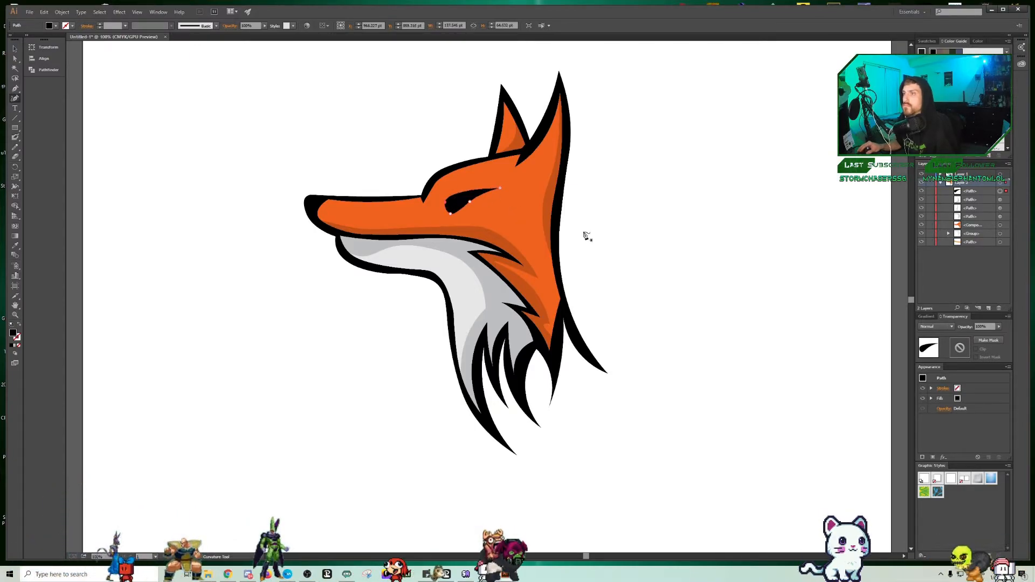
Step: Set the eye shadow to Darken at 20% opacity and adjust its rear tip, leaving nothing selected
left_click(937, 326)
left_click(936, 344)
type("20")
key("Return")
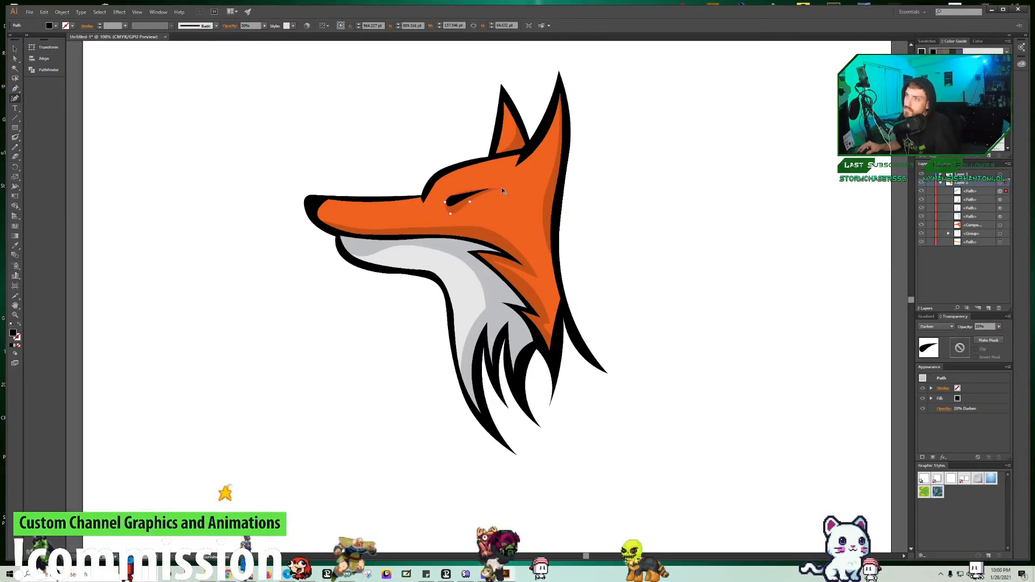
left_click_drag(501, 187, 503, 186)
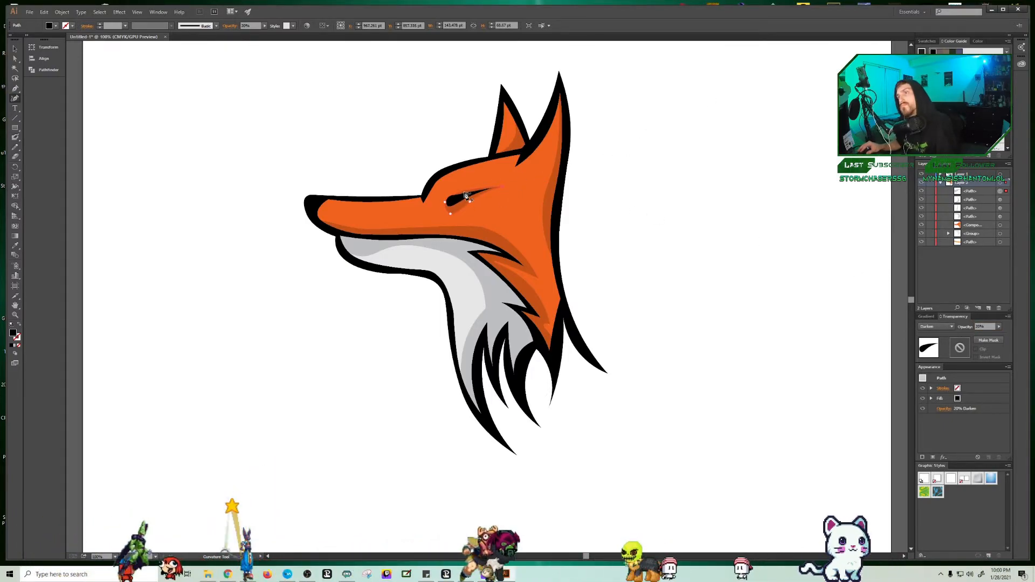
left_click_drag(505, 189, 503, 183)
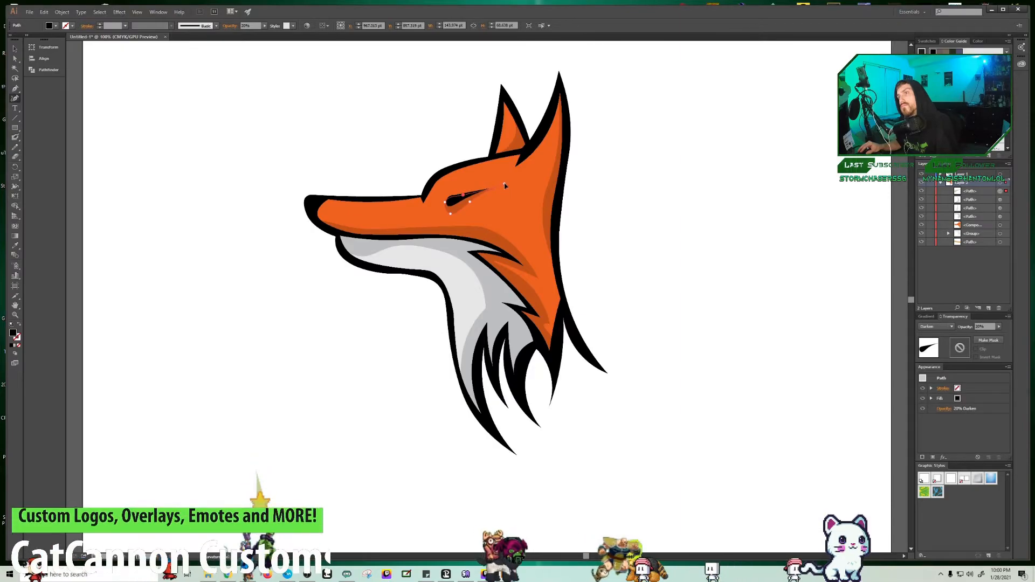
left_click(106, 64)
key("ctrl+minus")
key("ctrl+minus")
key("ctrl+minus")
key("ctrl+plus")
key("ctrl+plus")
key("ctrl+plus")
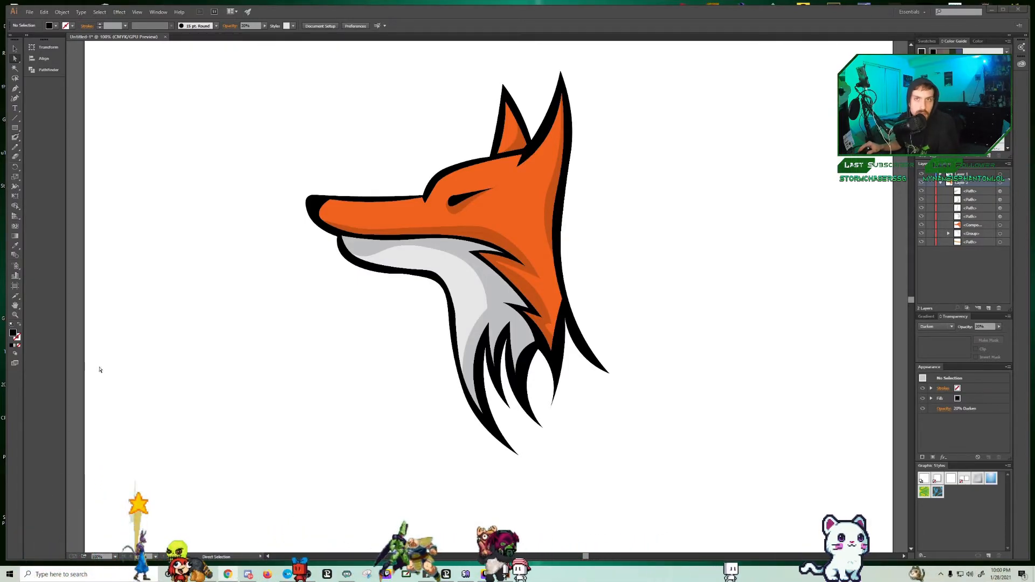
left_click(14, 109)
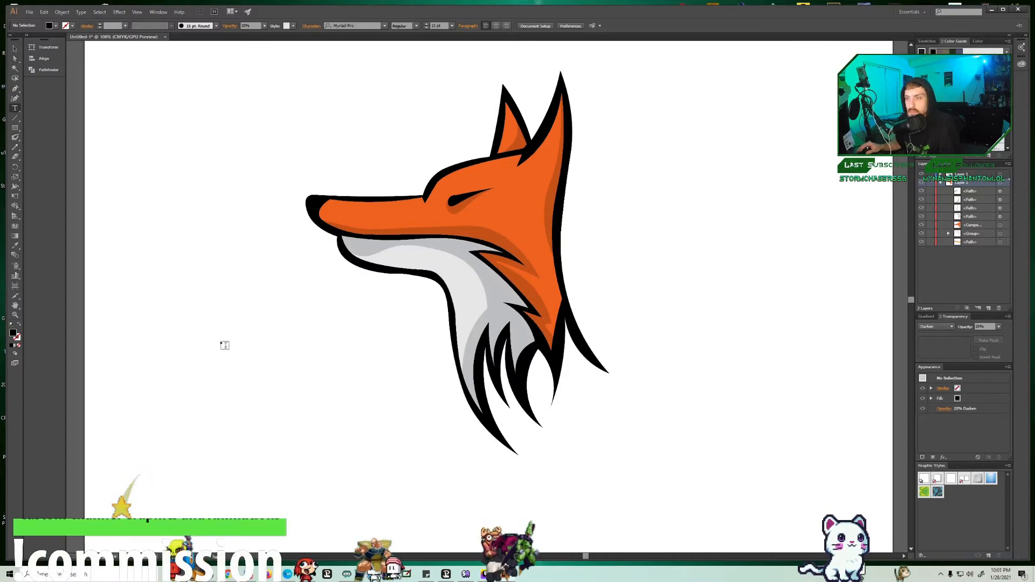
Step: Select all the fox artwork, scale it up and centre it on the artboard
left_click(17, 49)
key("ctrl+minus")
key("ctrl+minus")
key("ctrl+minus")
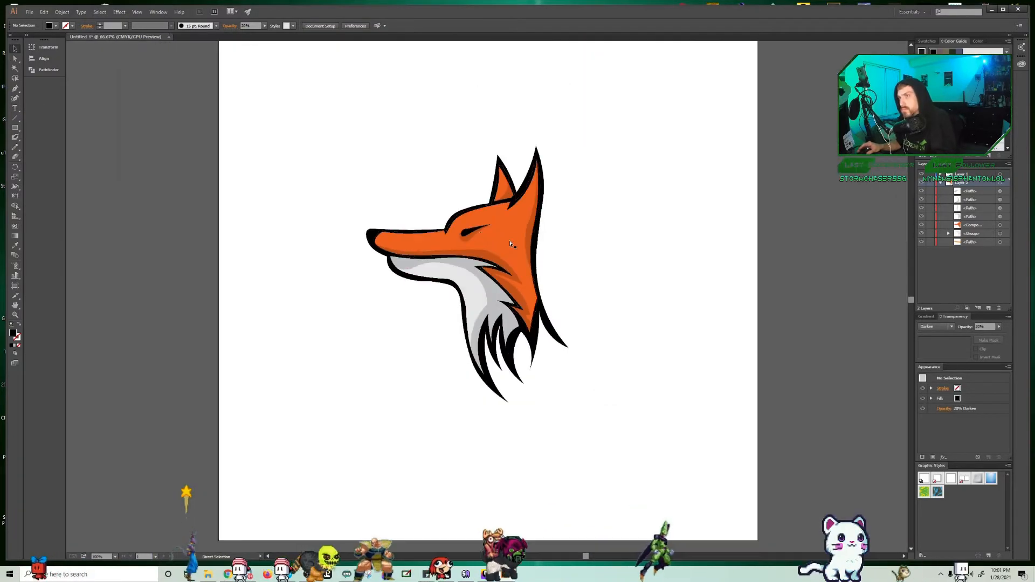
left_click(1001, 184)
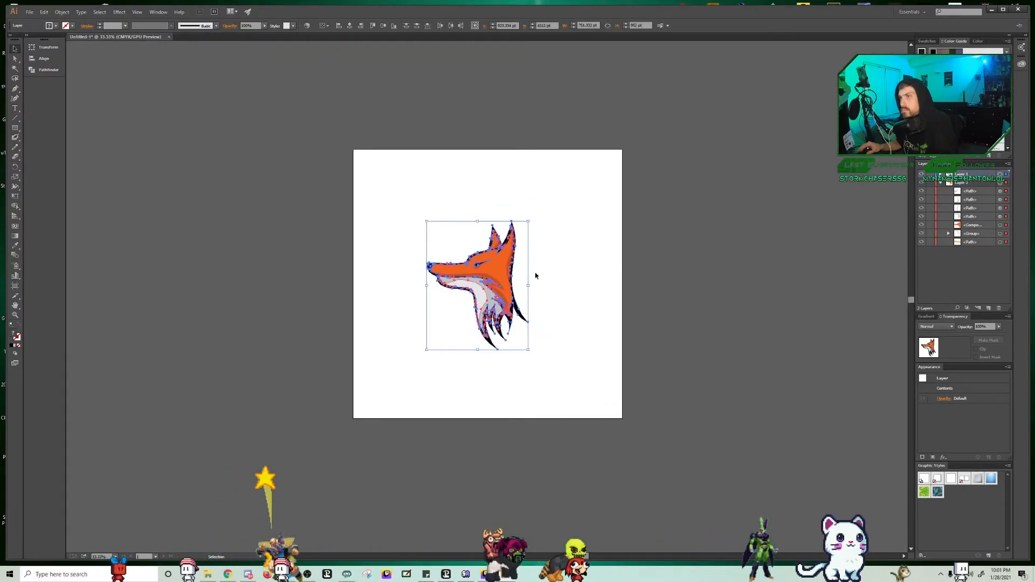
left_click_drag(531, 221, 510, 256)
left_click_drag(571, 181, 622, 115)
left_click_drag(545, 185, 480, 235)
left_click_drag(573, 290, 524, 291)
left_click_drag(459, 281, 511, 276)
Step: Export the artwork as a PNG file named fox in the user profile folder
left_click(30, 12)
left_click(234, 95)
left_click(30, 12)
left_click(79, 173)
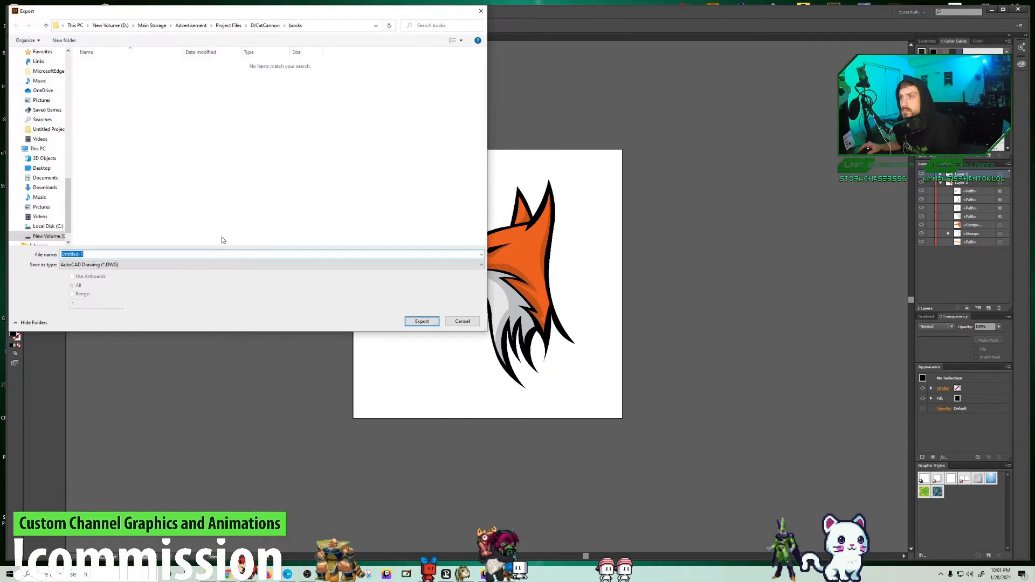
type("fox")
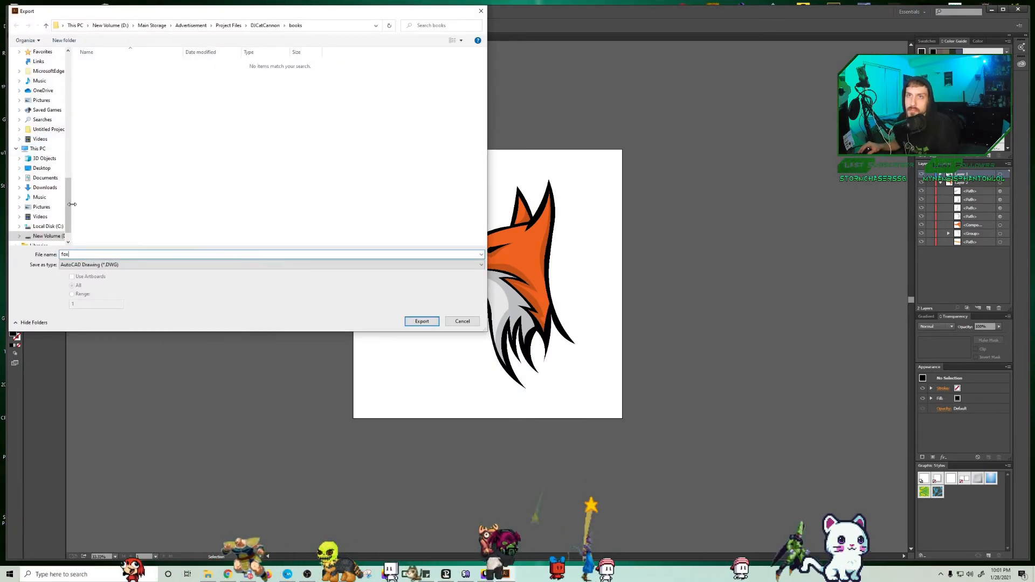
left_click_drag(72, 204, 79, 127)
left_click(122, 265)
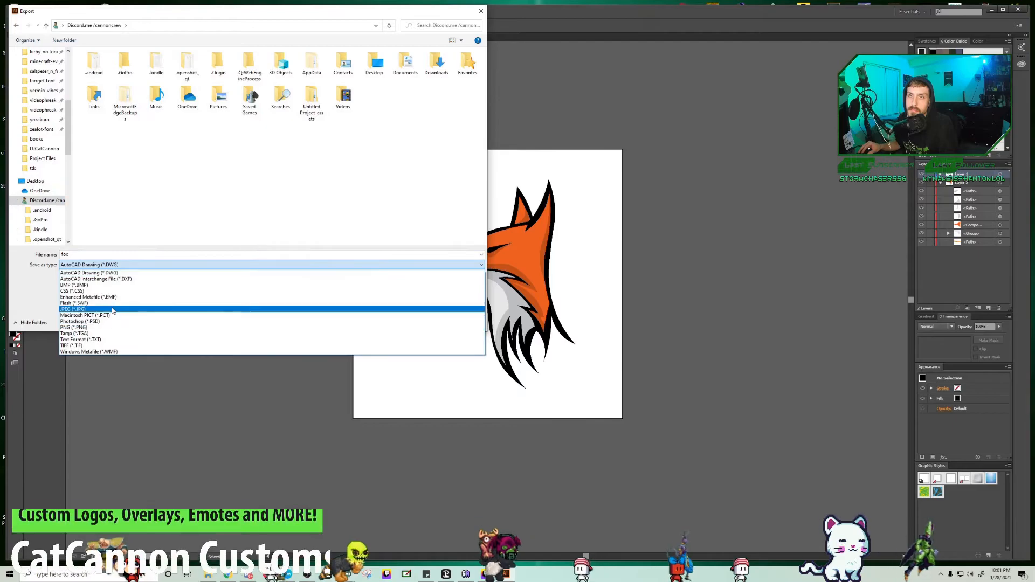
left_click(107, 328)
left_click(422, 321)
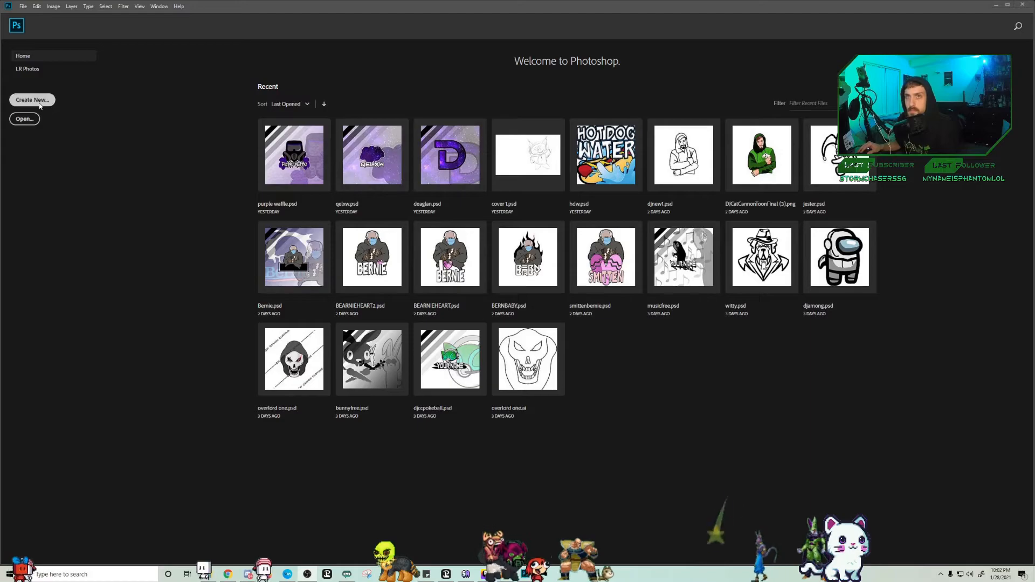
Step: Switch to Photoshop, create a new document and place the exported fox image in it
left_click(40, 106)
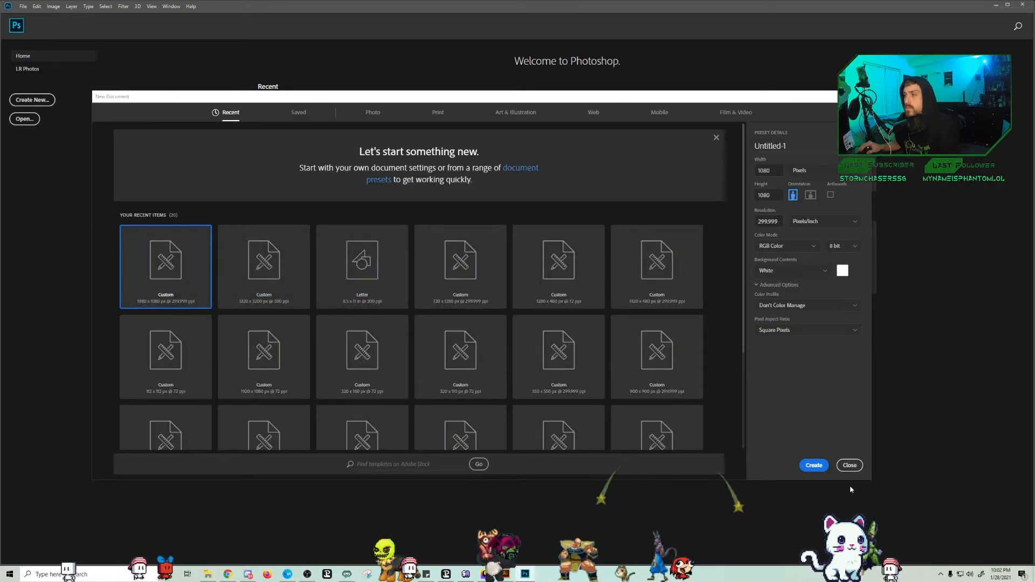
left_click(814, 466)
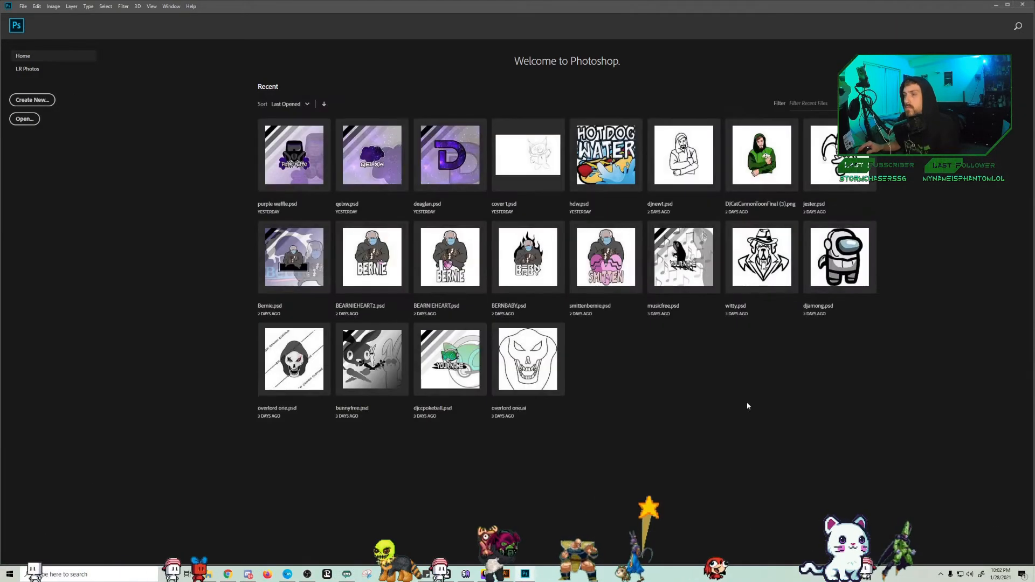
left_click(209, 575)
left_click_drag(219, 417, 423, 429)
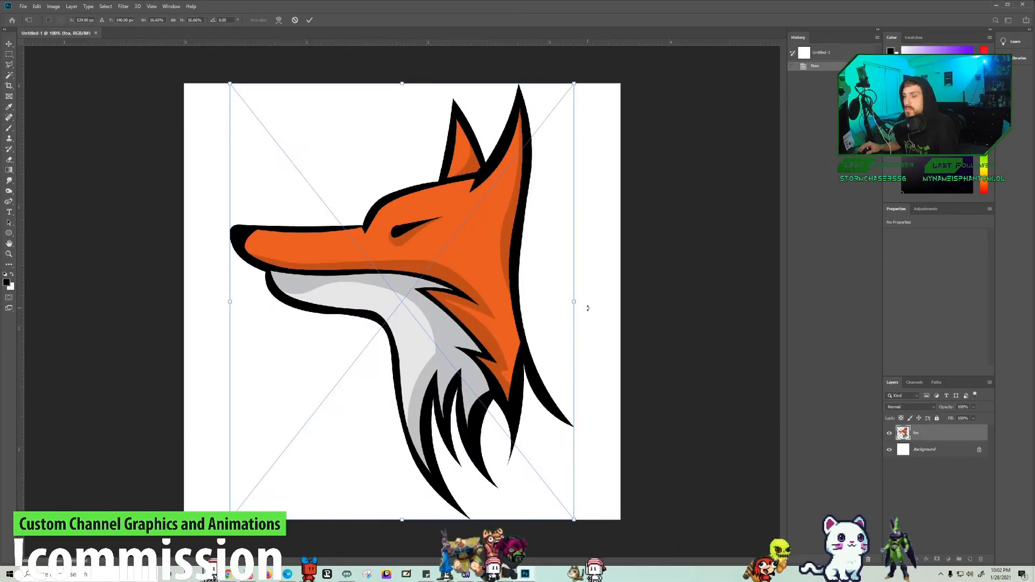
key("Return")
Step: Duplicate the fox layer and move the copy towards the canvas's left edge
key("b")
key("ctrl+j")
left_click(937, 451)
key("v")
left_click_drag(451, 257, 332, 259)
key("ctrl+t")
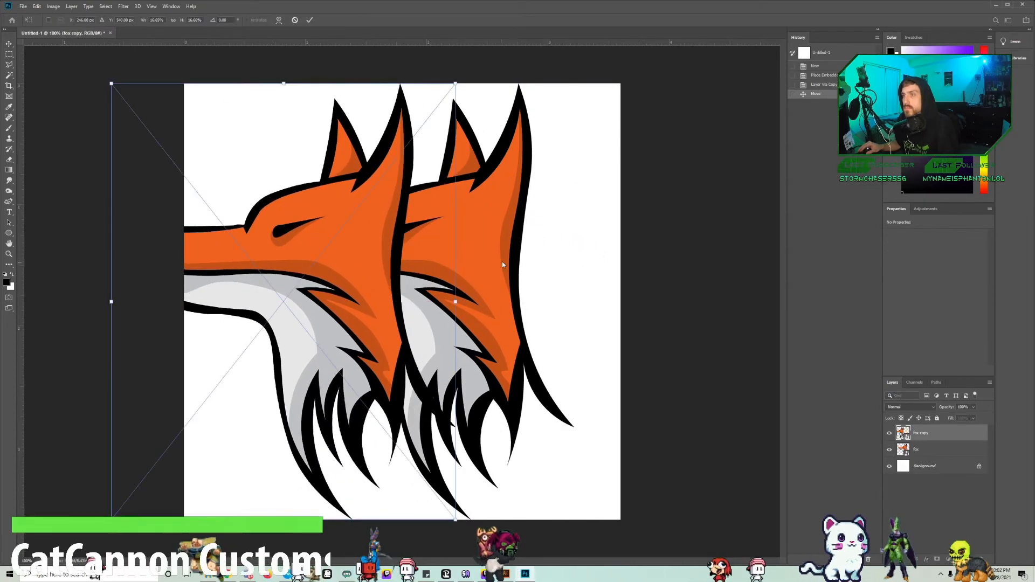
key("Return")
Step: Move the original fox towards the canvas's lower right corner and lower its opacity to a faint backdrop
left_click_drag(483, 236, 561, 322)
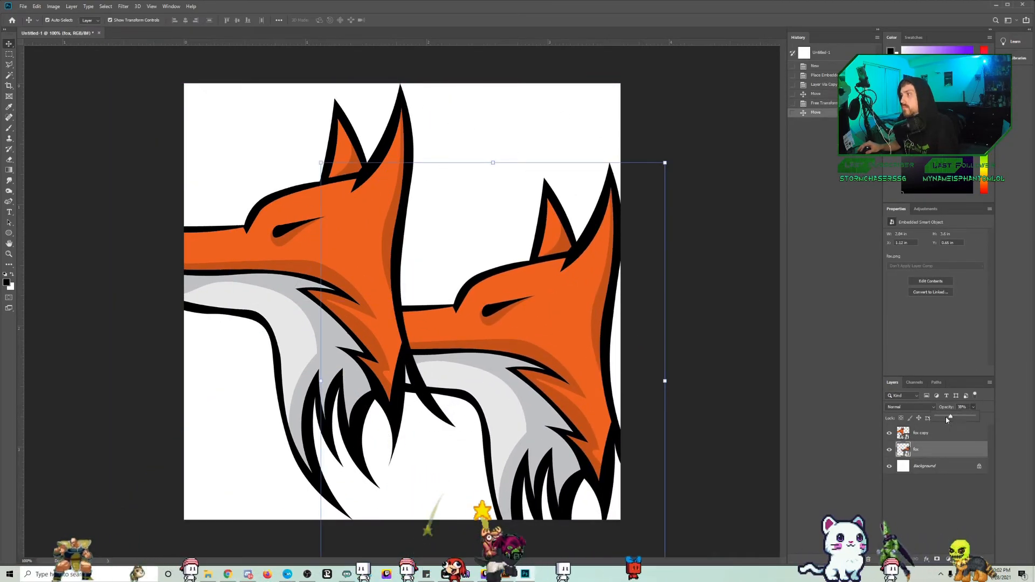
left_click_drag(951, 419, 951, 419)
Step: Scale the fox copy down to about 1.45 in wide and centre it horizontally, slightly above the canvas's middle
left_click(939, 436)
left_click_drag(452, 302, 483, 302)
left_click_drag(423, 297, 429, 266)
key("Return")
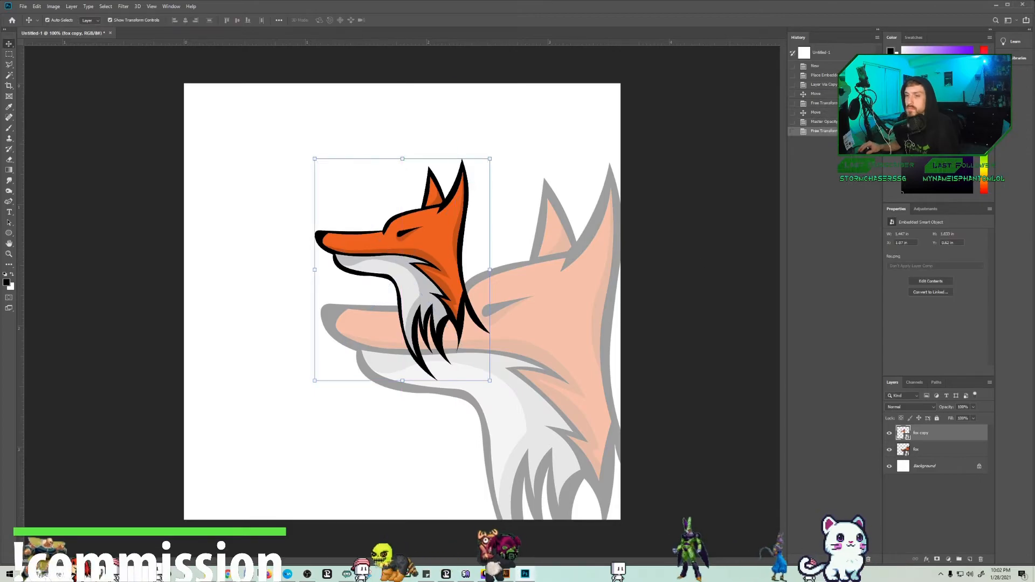
Step: Add the black text "Taneku" below the small fox and select all of it
left_click(358, 419)
type("TANEKU")
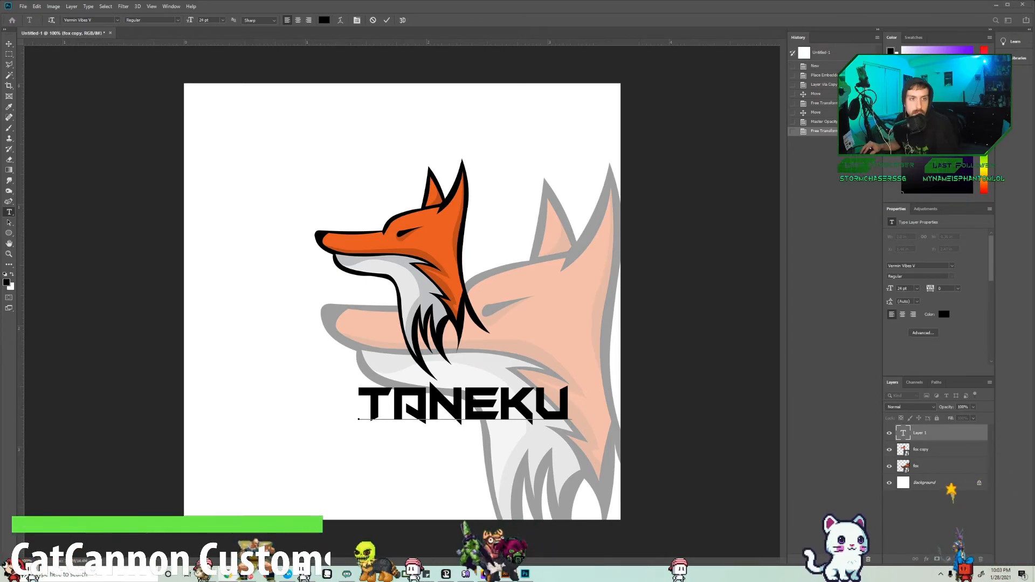
key("ctrl+a")
Step: Try the Fighting Spirit TBS font on the text, and settle on the Karate font instead
left_click(951, 266)
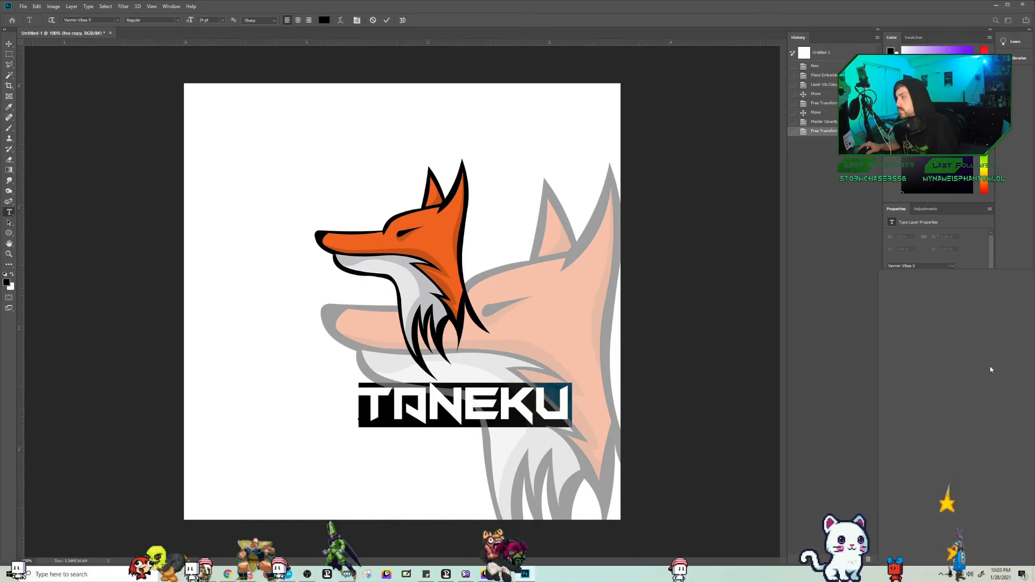
left_click(925, 344)
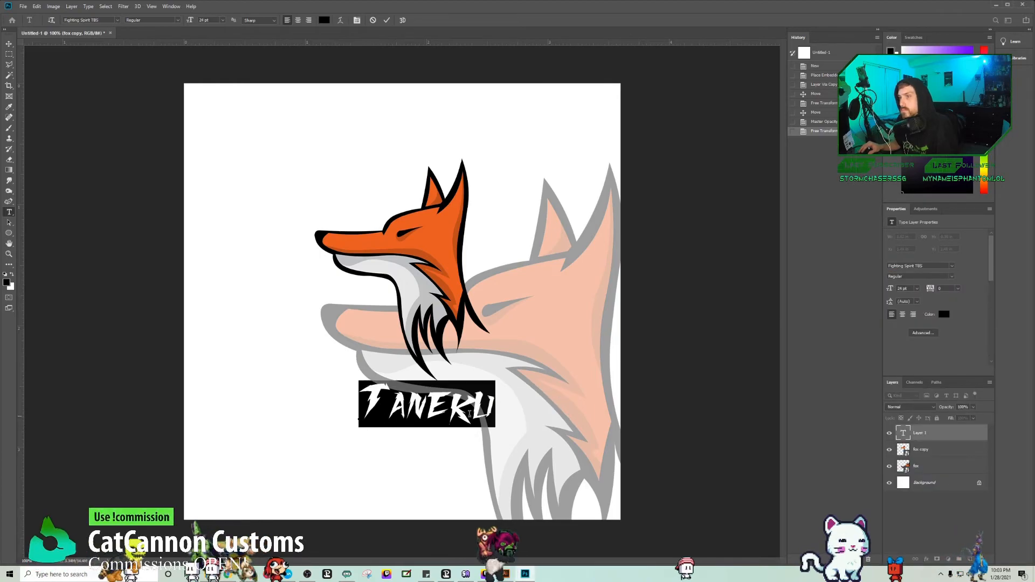
left_click(953, 266)
scroll(926, 470, "down", 20)
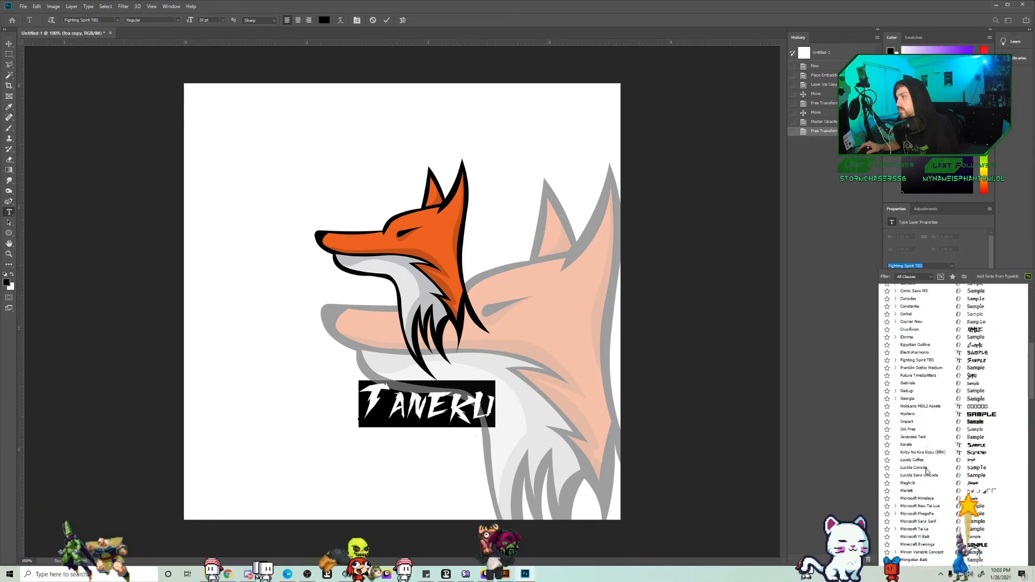
scroll(926, 470, "down", 13)
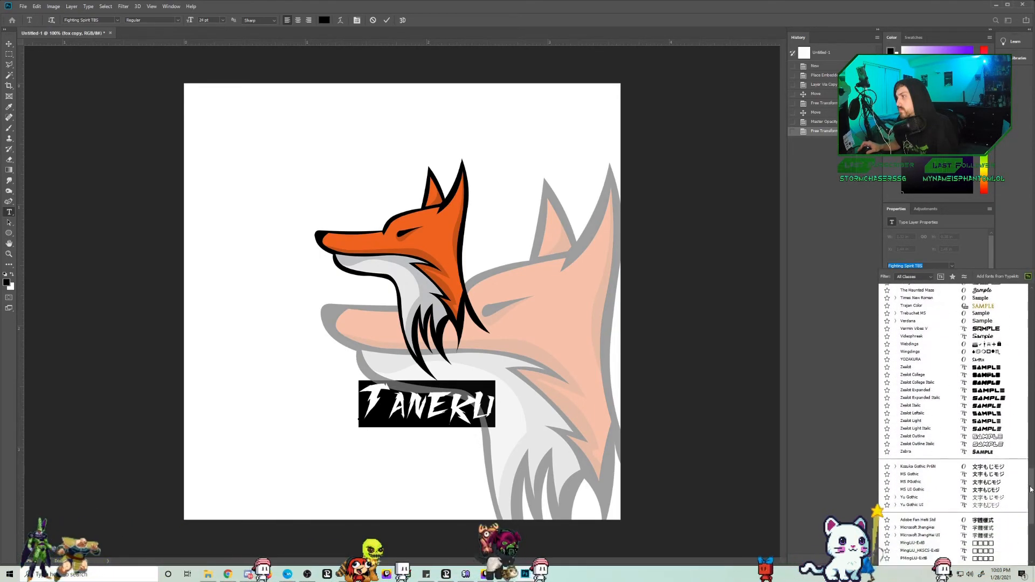
left_click_drag(1030, 520, 1031, 369)
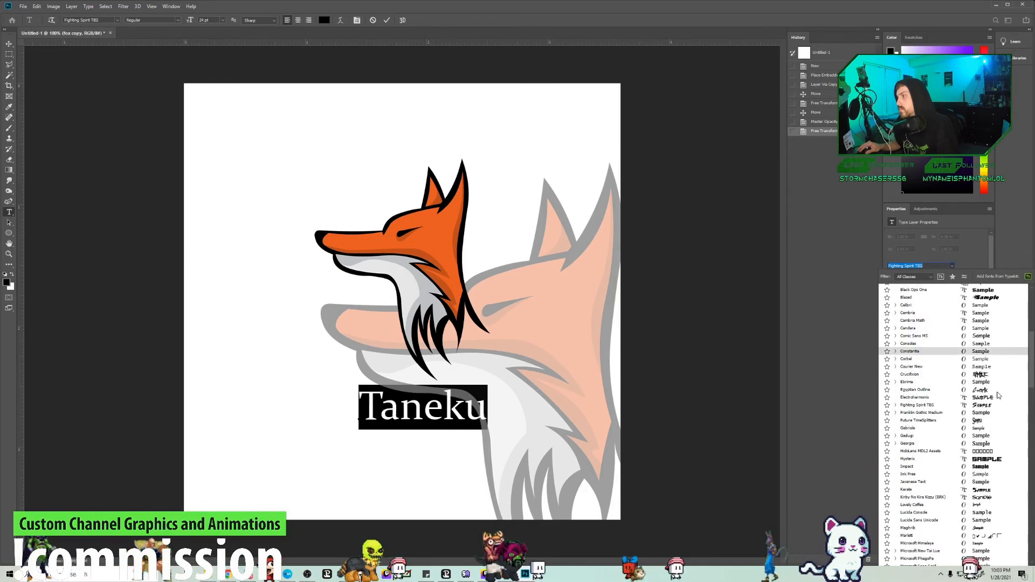
left_click(917, 404)
Step: Scale the "Taneku" lettering to about 136% and centre it horizontally over the bottom of the small fox's neck
left_click(8, 44)
left_click_drag(428, 383, 418, 365)
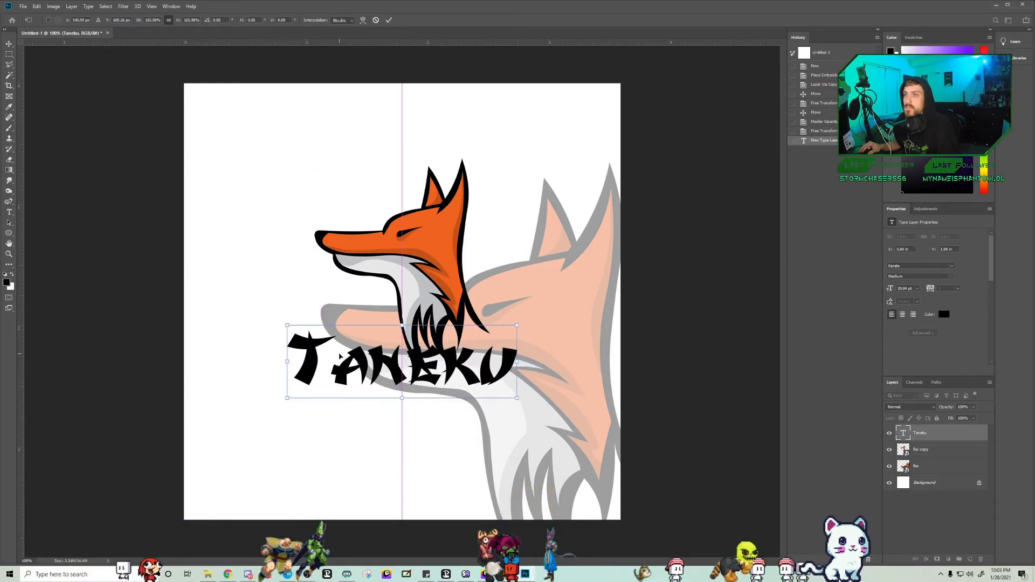
left_click_drag(402, 325, 417, 343)
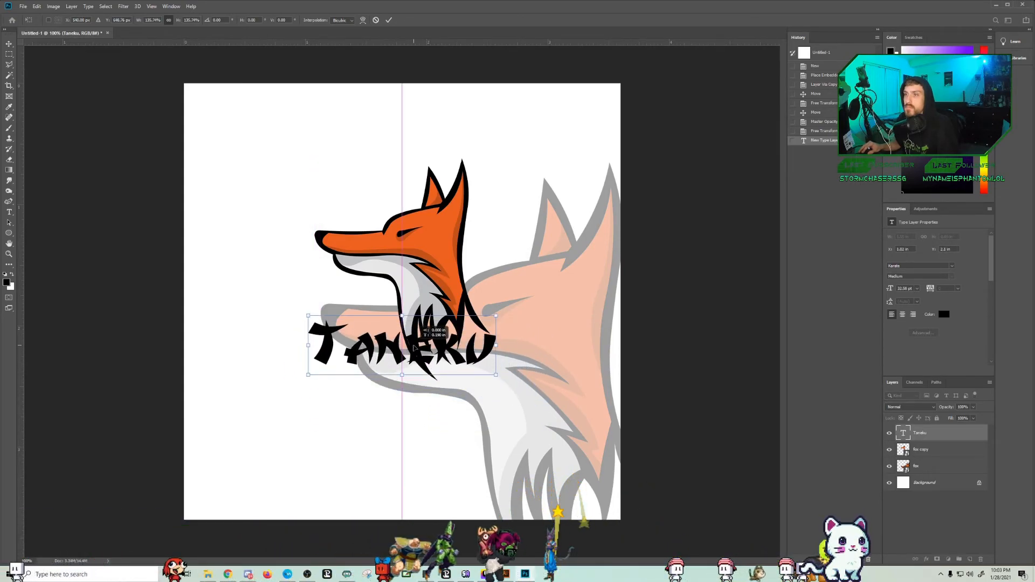
Step: Give the "Taneku" lettering a black outside stroke and a white colour overlay, then nudge it slightly and deselect it
double_click(953, 436)
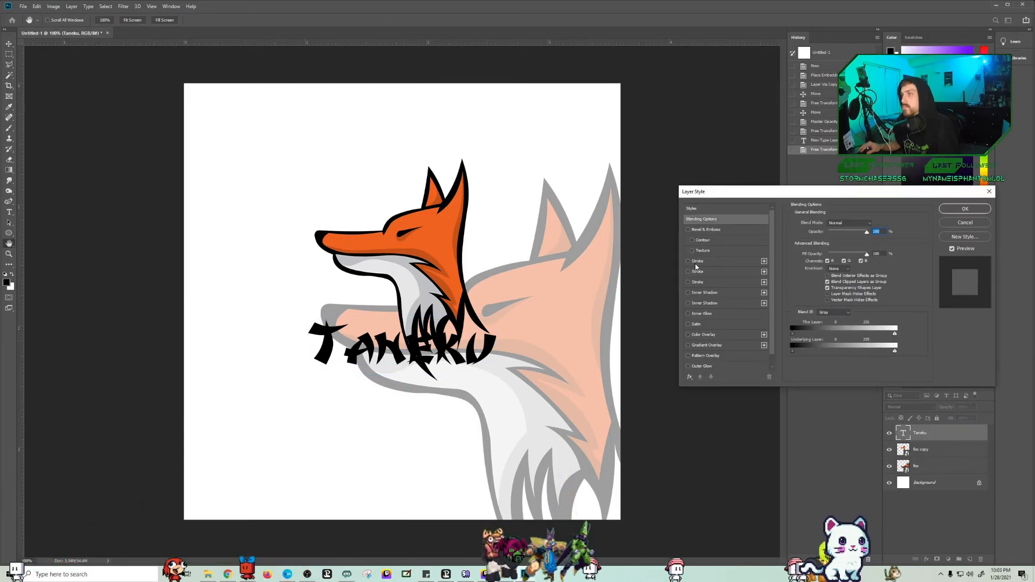
left_click(698, 261)
left_click(689, 335)
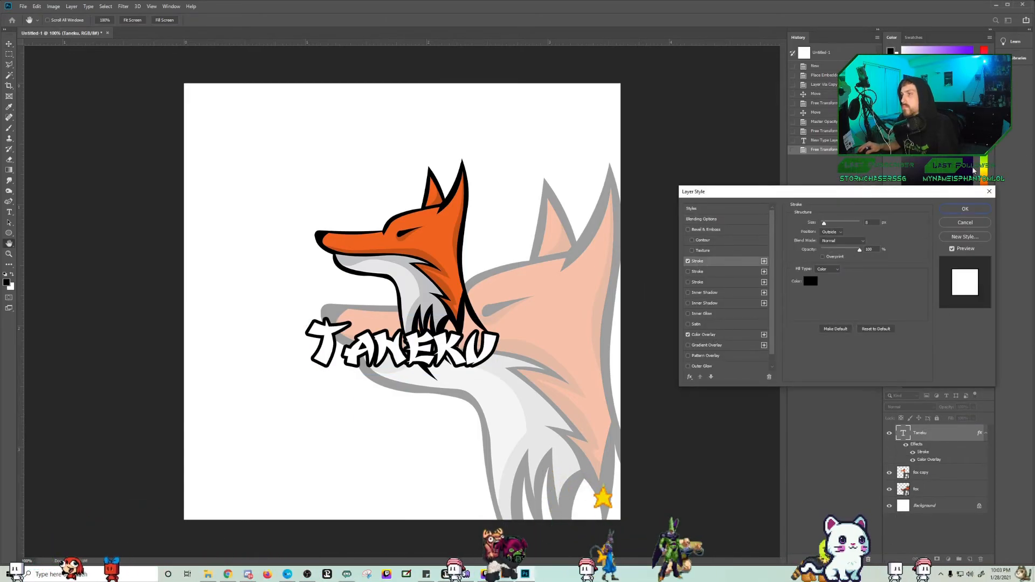
left_click(965, 209)
left_click_drag(419, 347, 417, 348)
left_click(606, 252)
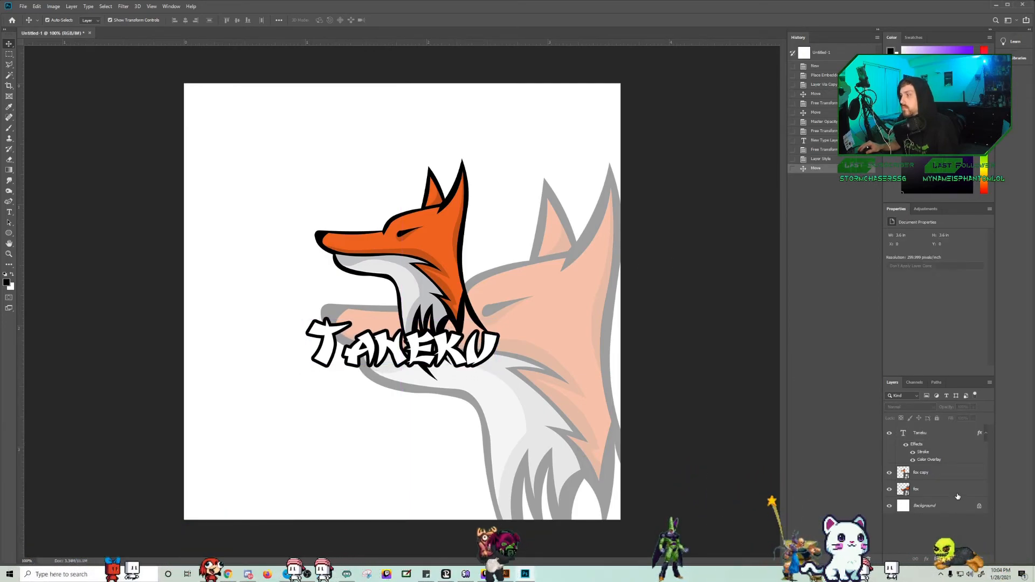
Step: Add a new layer between the two foxes and fill it with a diagonal purple-to-transparent gradient from the canvas's upper left to lower right corner
left_click(969, 560)
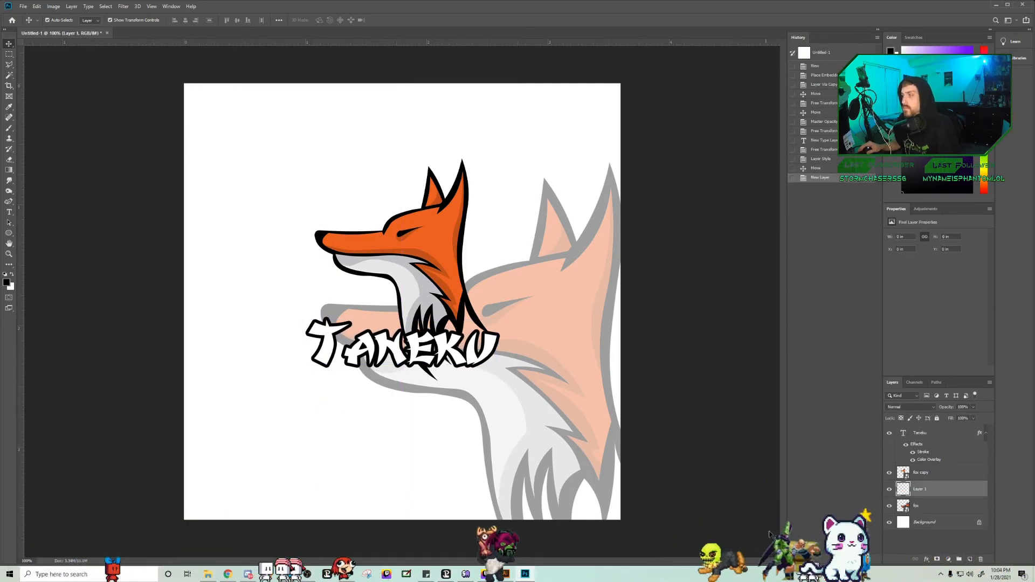
left_click(8, 170)
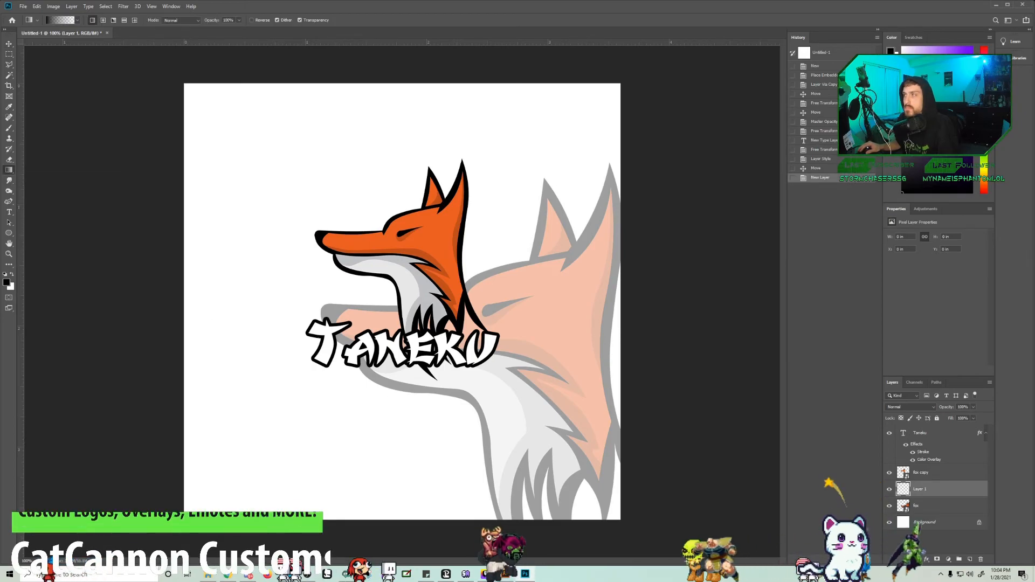
left_click_drag(150, 88, 674, 568)
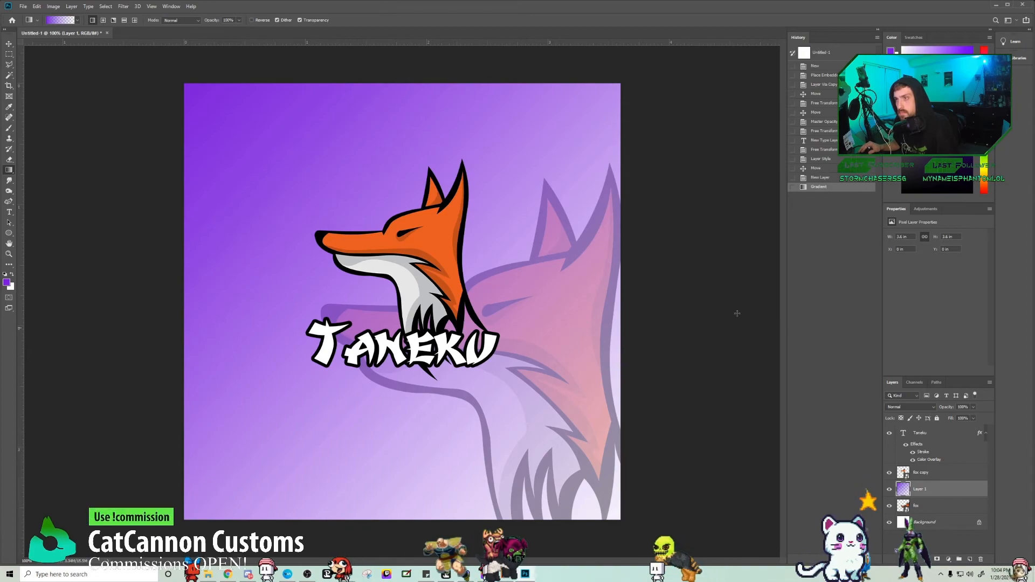
key("ctrl+z")
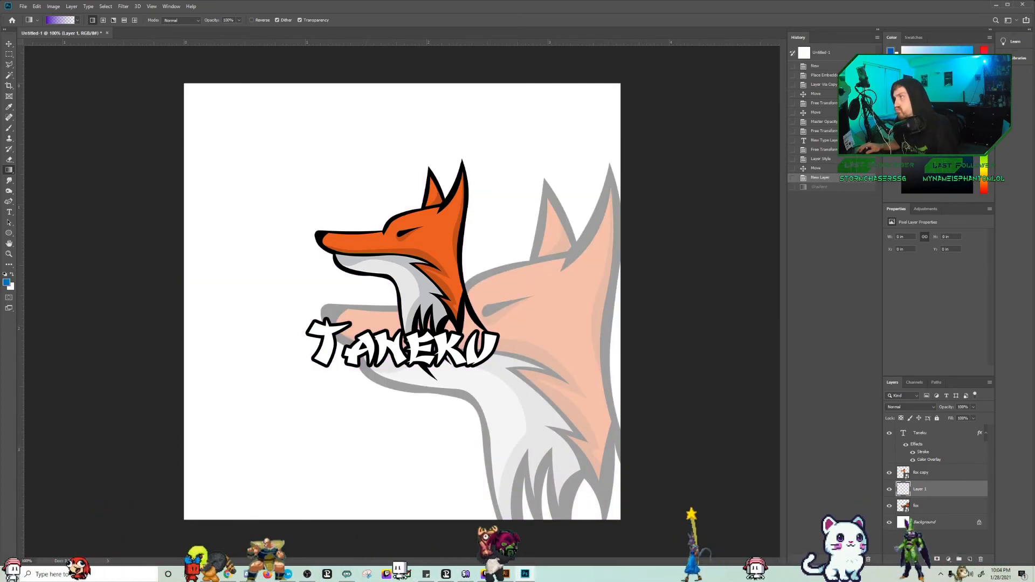
left_click_drag(181, 80, 620, 519)
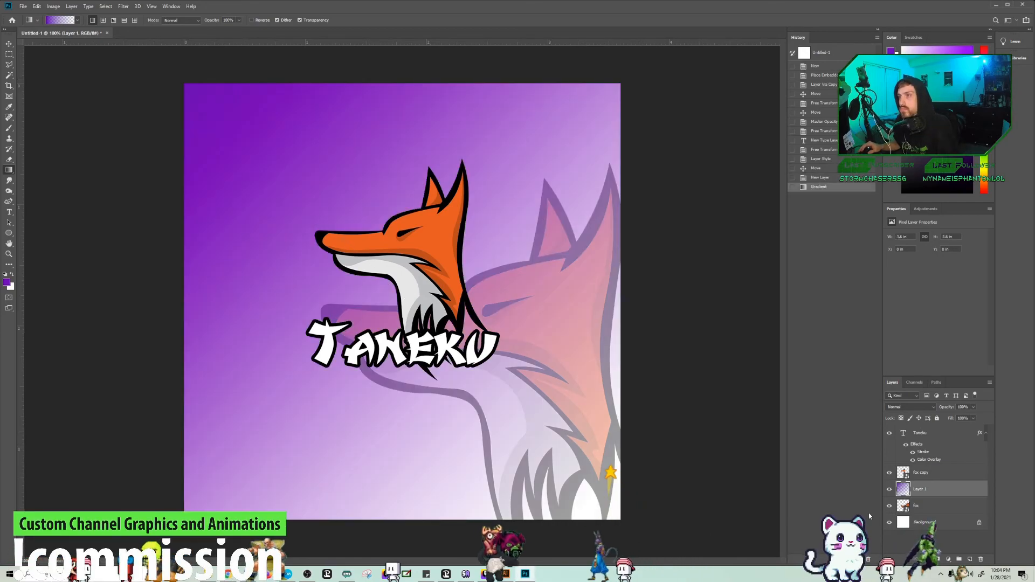
Step: Add a pattern overlay of diagonal dashes to the gradient layer, scaled to about 450% with opacity about 15%
double_click(955, 489)
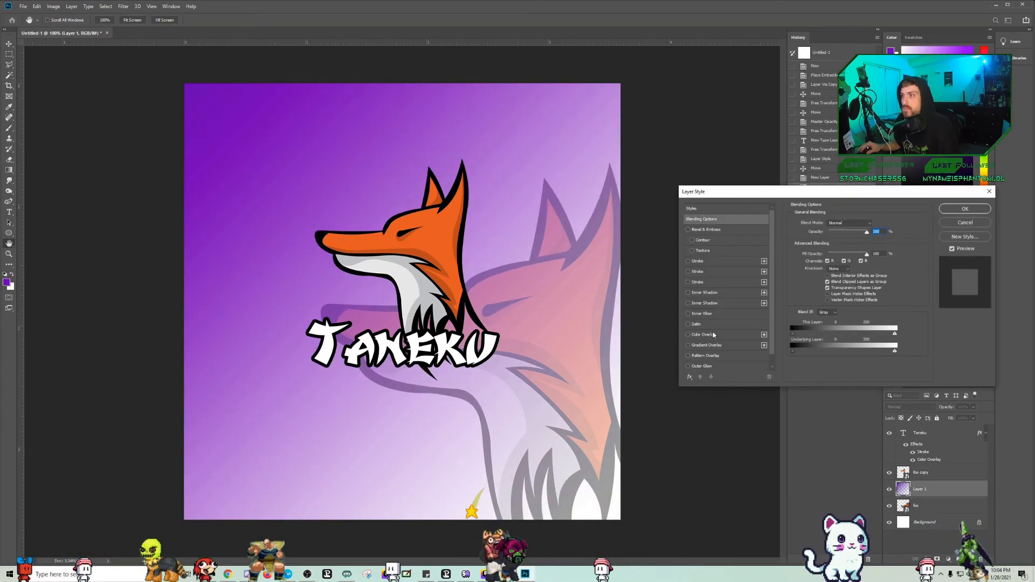
left_click(697, 356)
left_click(857, 274)
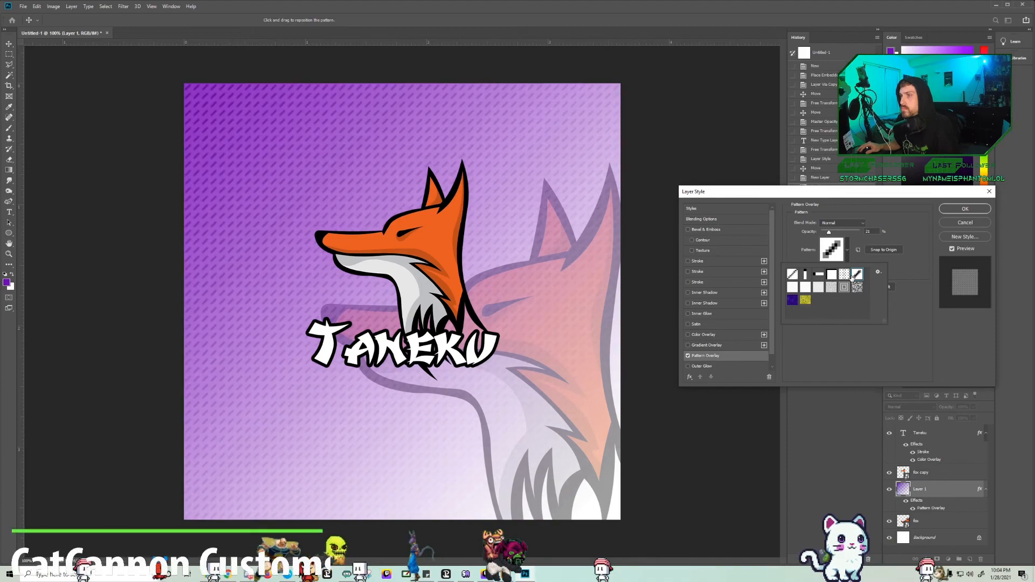
left_click(962, 313)
left_click_drag(844, 268, 854, 270)
left_click_drag(829, 232, 825, 234)
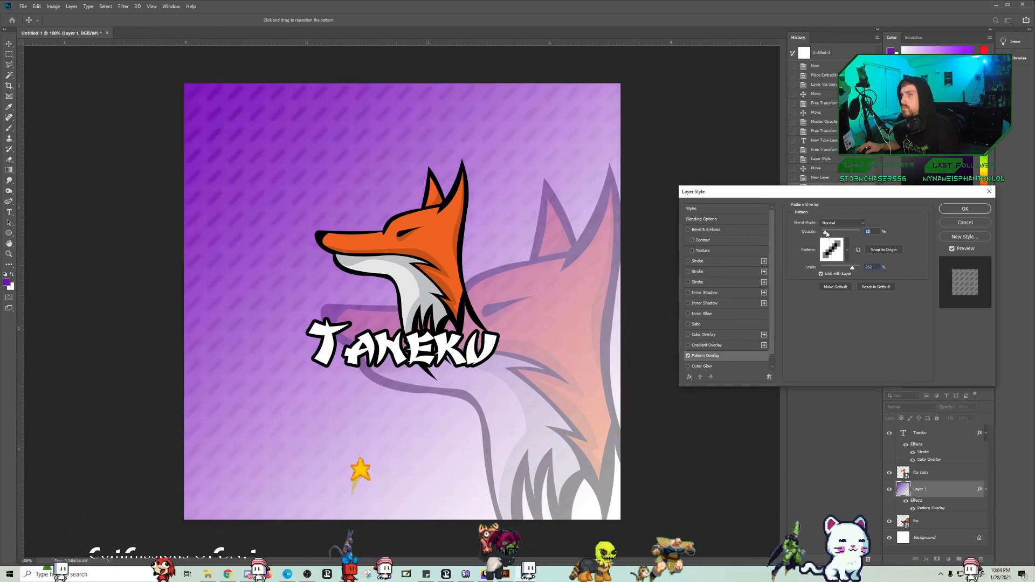